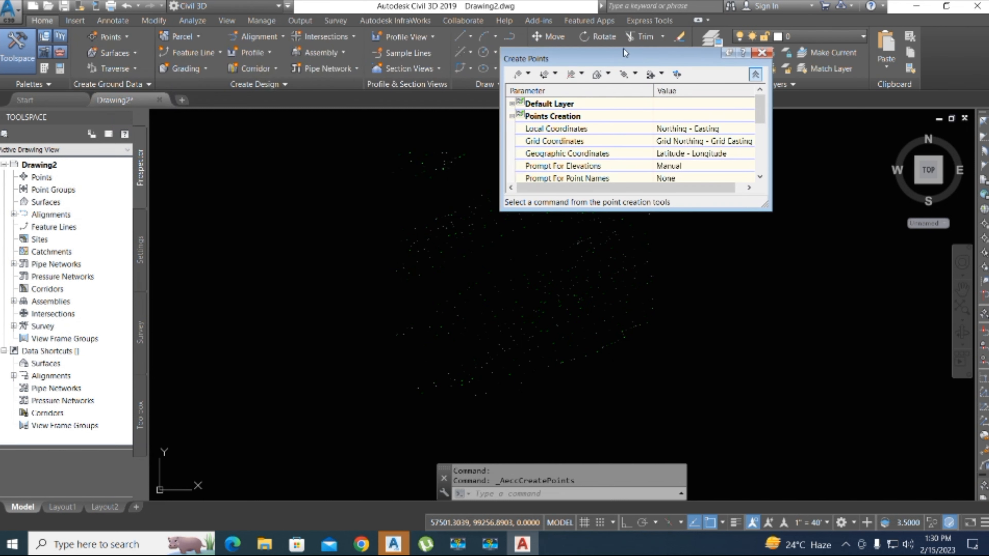
Enlarge the Create Points dialog to show all point creation settings and review the Local Coordinates options.
left_click_drag(770, 211, 869, 316)
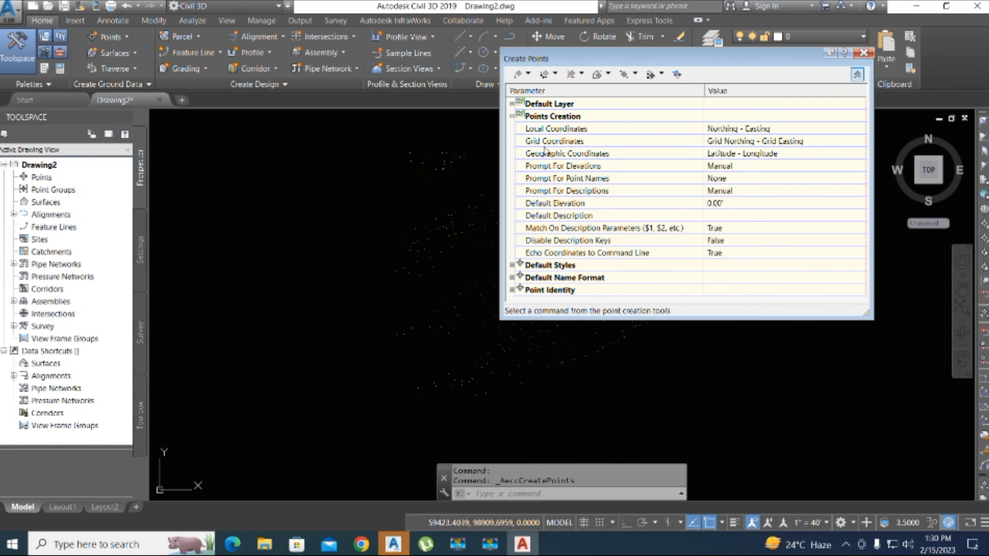
left_click(811, 133)
left_click(811, 131)
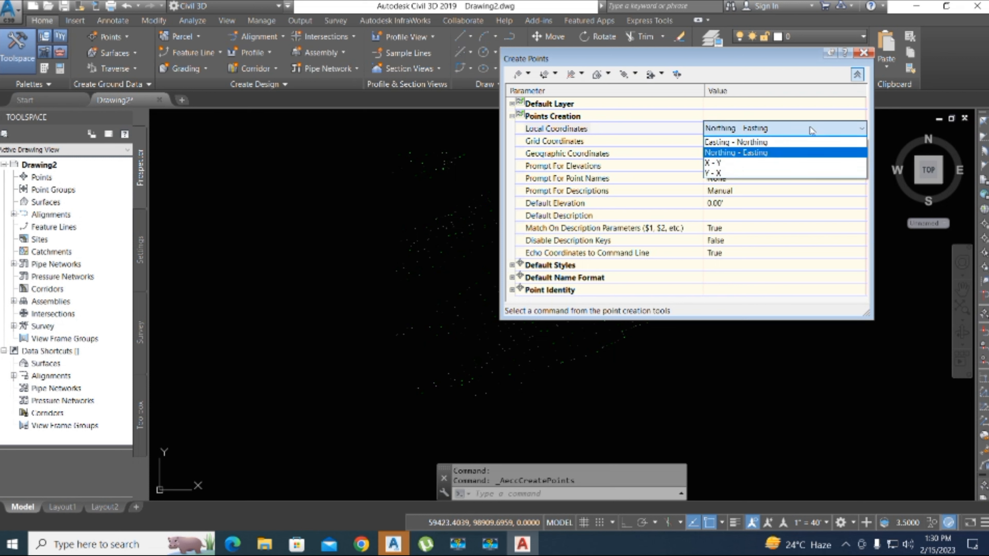
left_click(812, 131)
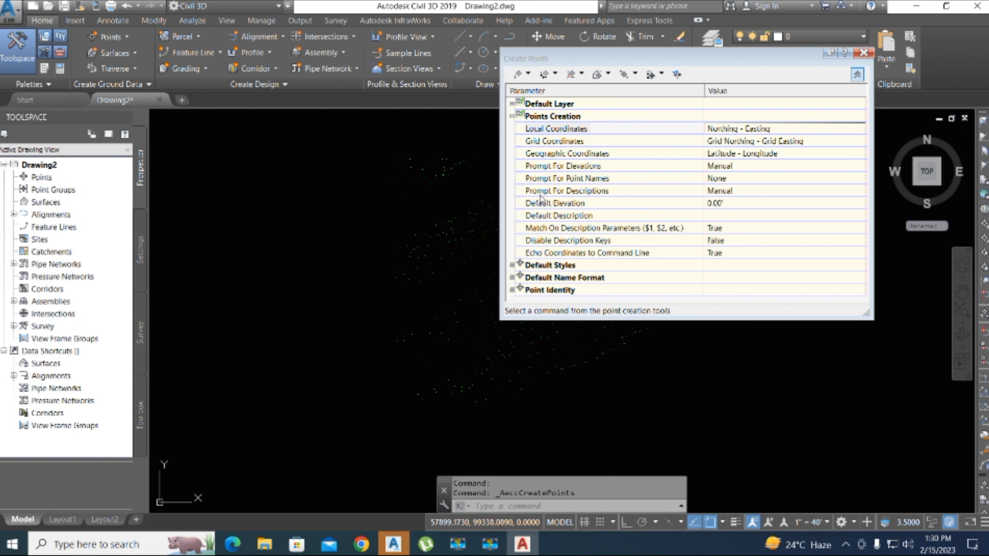
Set the default description for new points to C2 in the Points Creation settings.
left_click(714, 215)
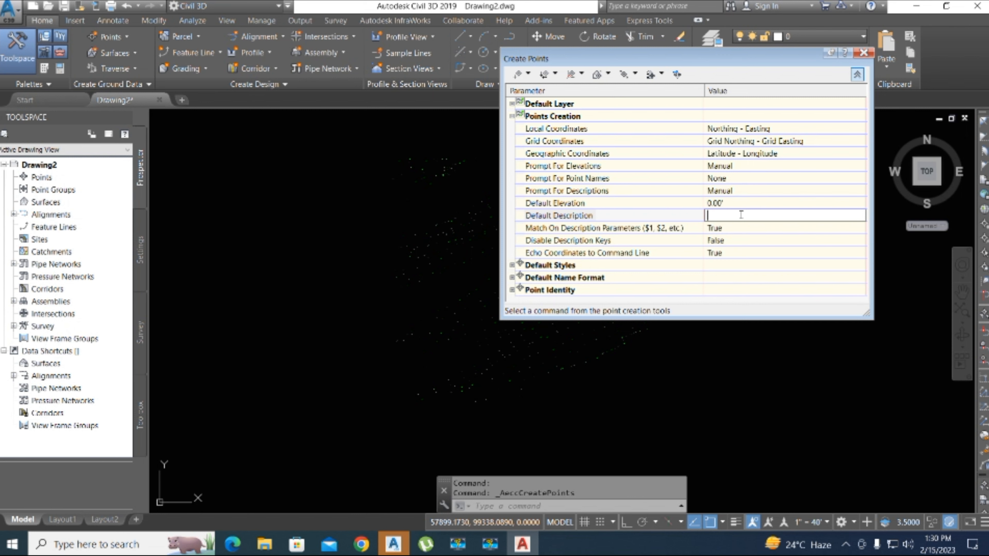
type("C")
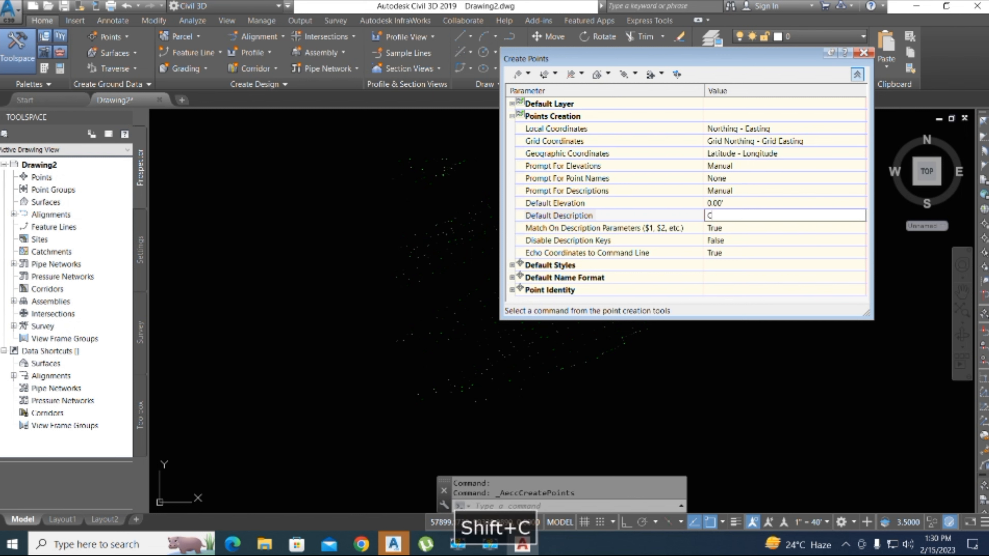
type("@")
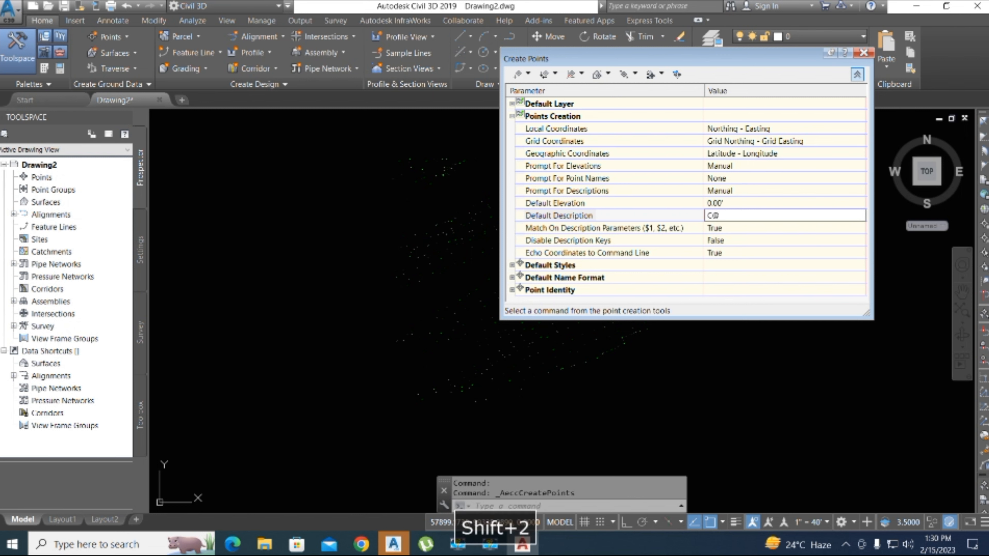
key("BackSpace")
left_click(787, 203)
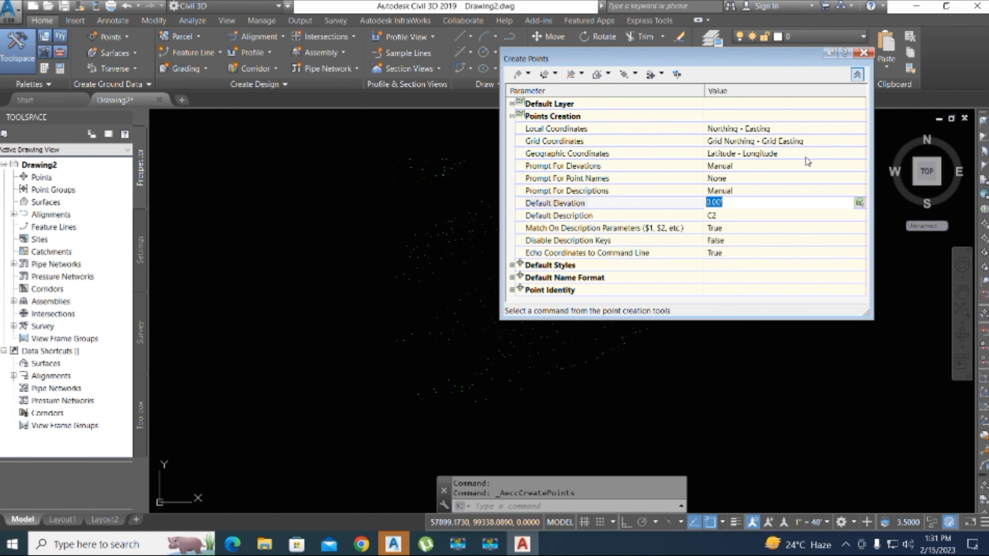
Set both the elevation prompt and the description prompt for point creation to Automatic.
left_click(753, 168)
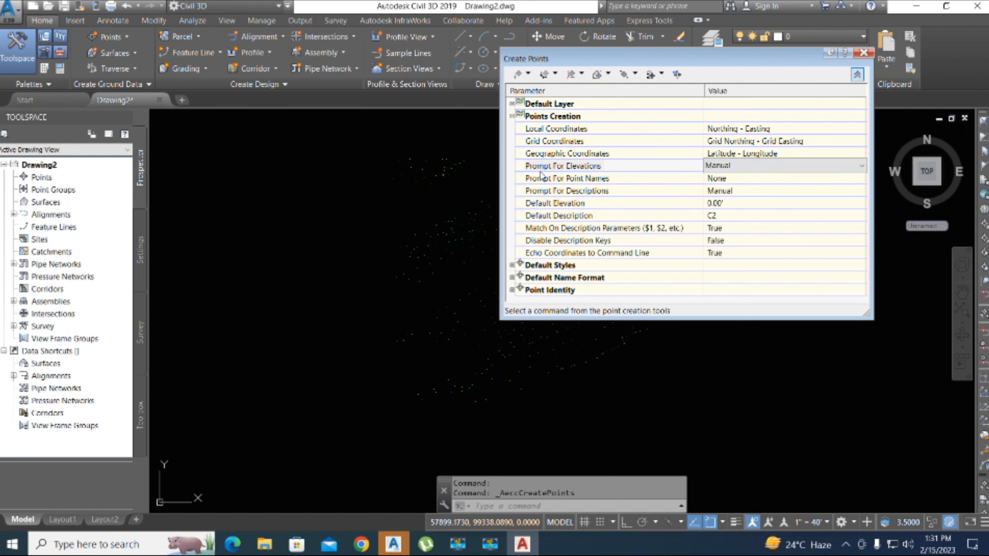
left_click(735, 171)
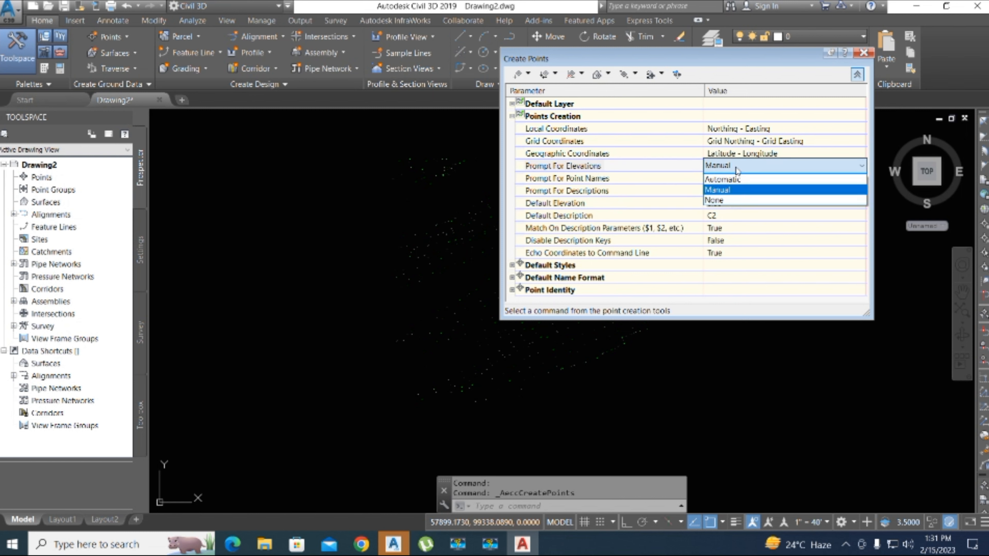
left_click(725, 180)
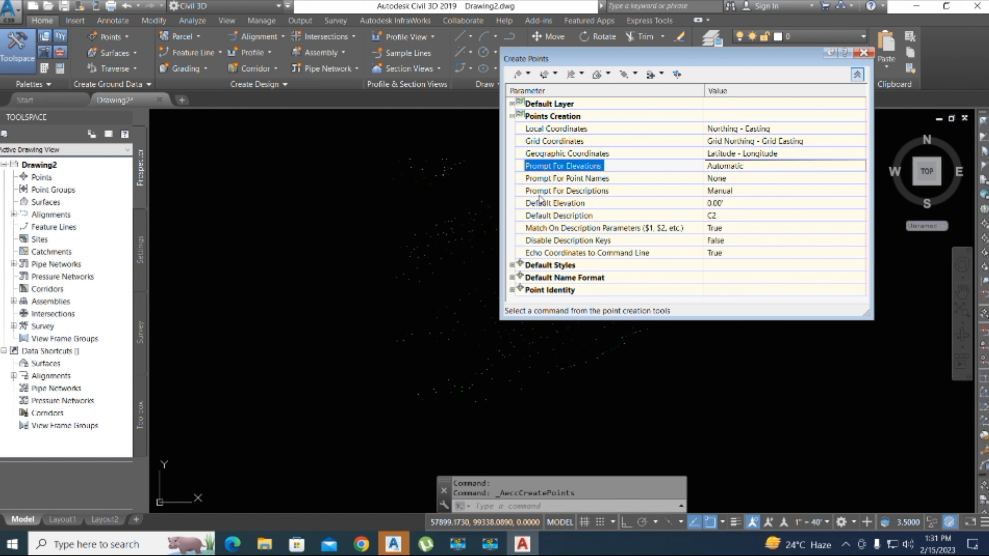
left_click(728, 190)
left_click(728, 191)
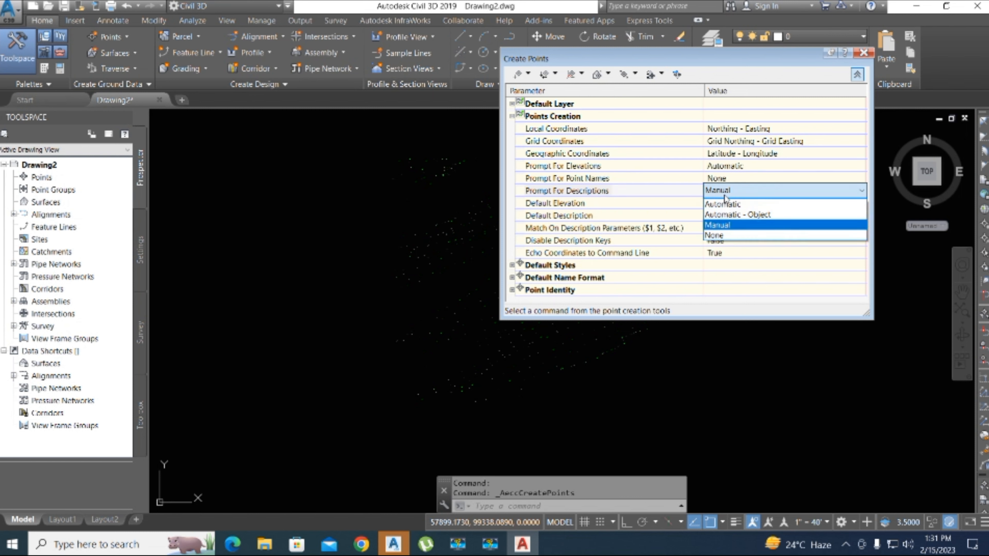
left_click(727, 205)
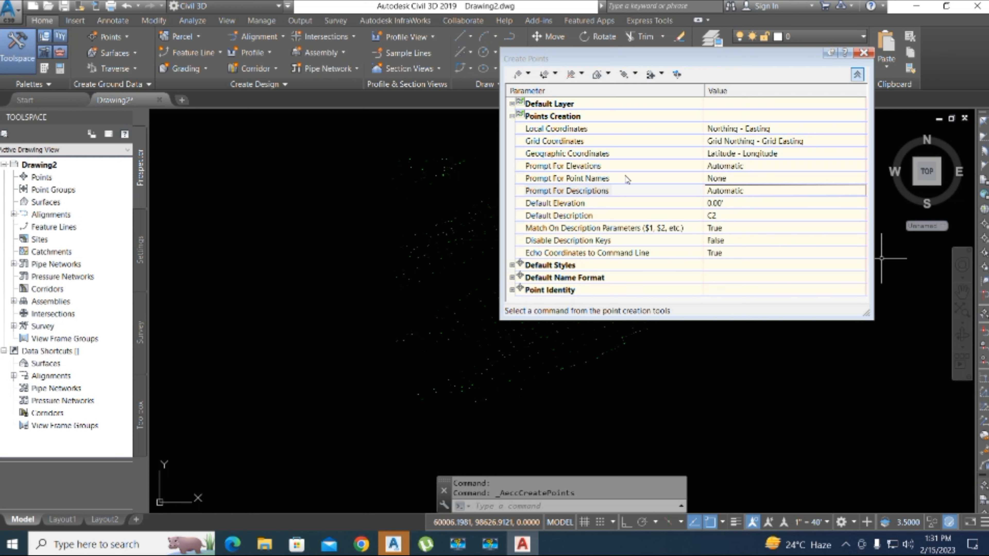
left_click(535, 95)
left_click(528, 74)
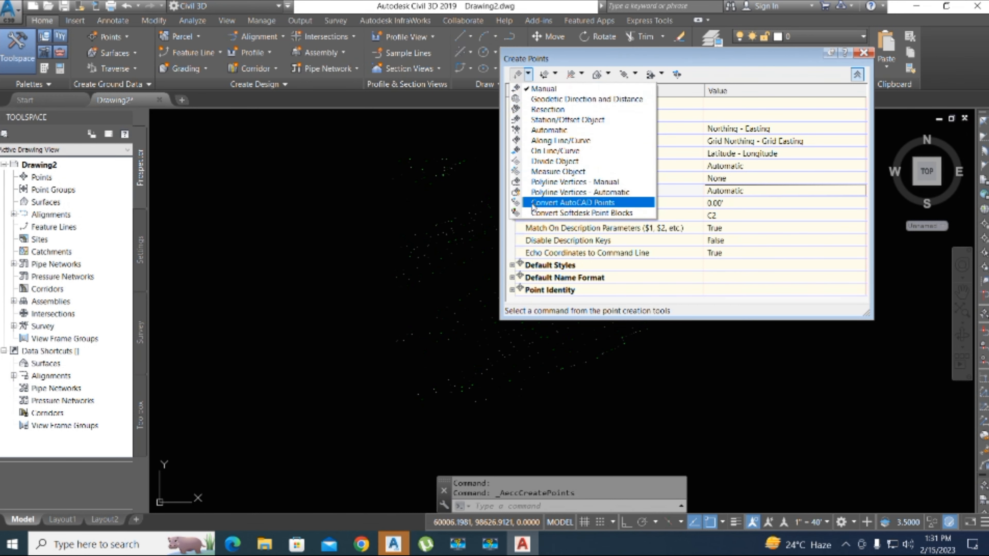
left_click(593, 208)
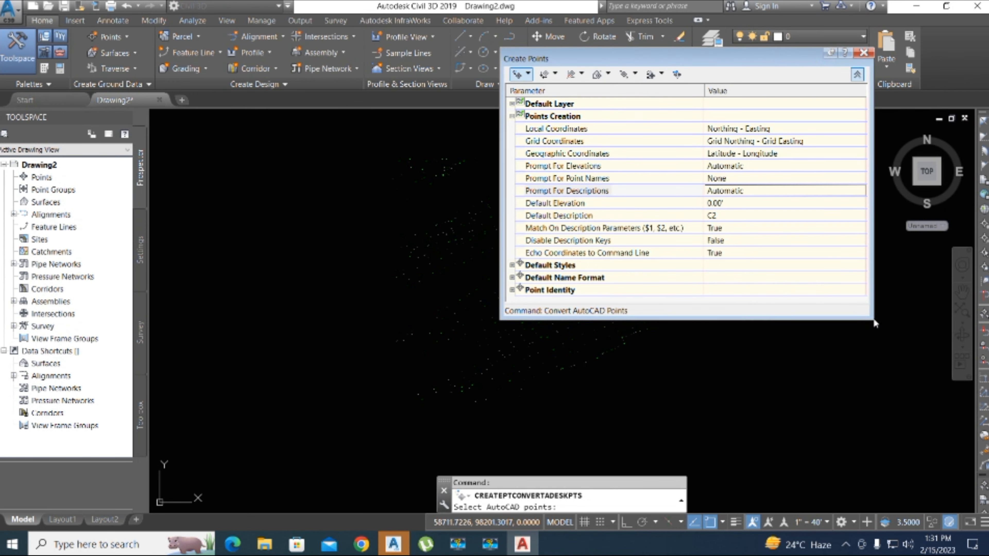
key("Escape")
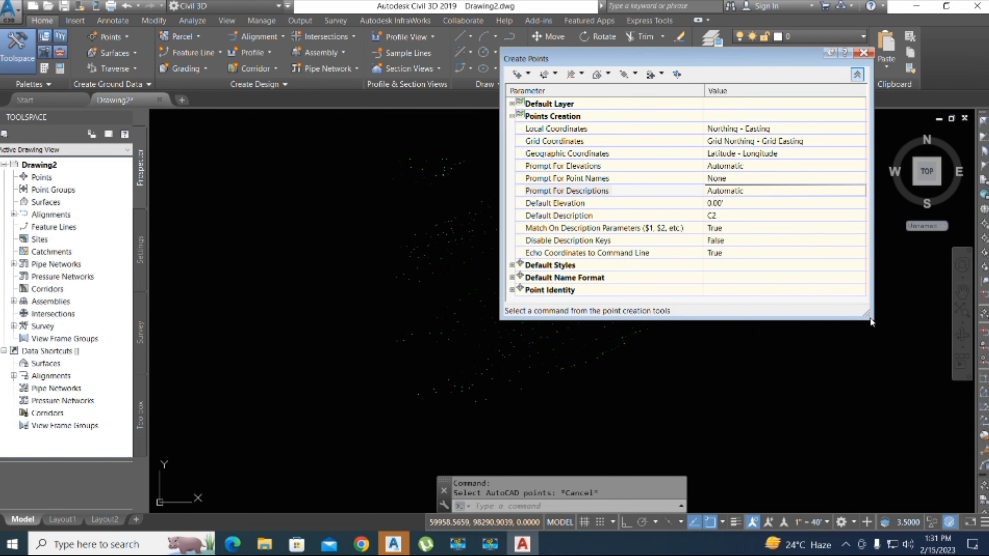
Move the reduced Create Points dialog clear of the drawing and convert all the AutoCAD points to COGO points.
left_click_drag(868, 314, 775, 213)
left_click_drag(621, 58, 157, 64)
left_click(69, 83)
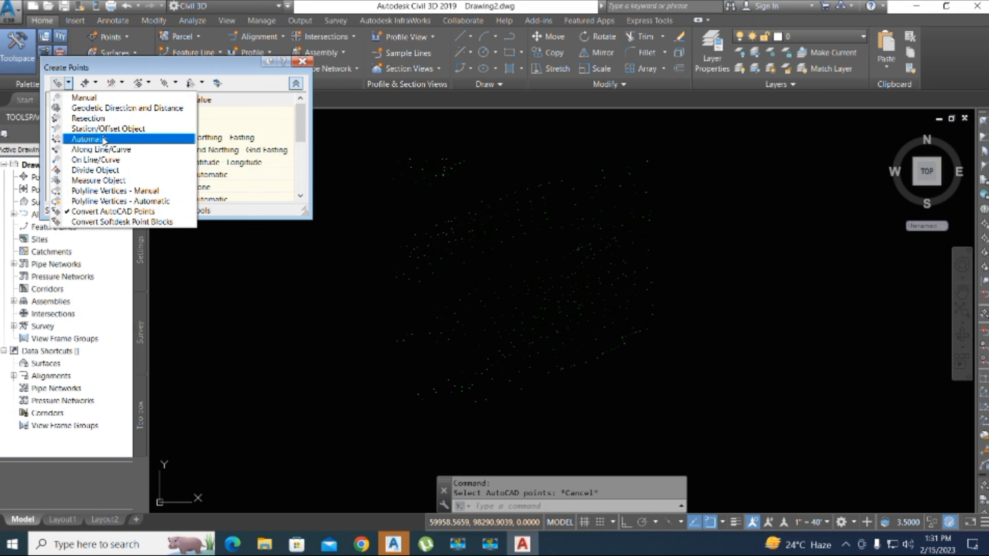
left_click(139, 212)
scroll(615, 274, "down", 2)
left_click(662, 335)
left_click(490, 191)
scroll(612, 294, "up", 3)
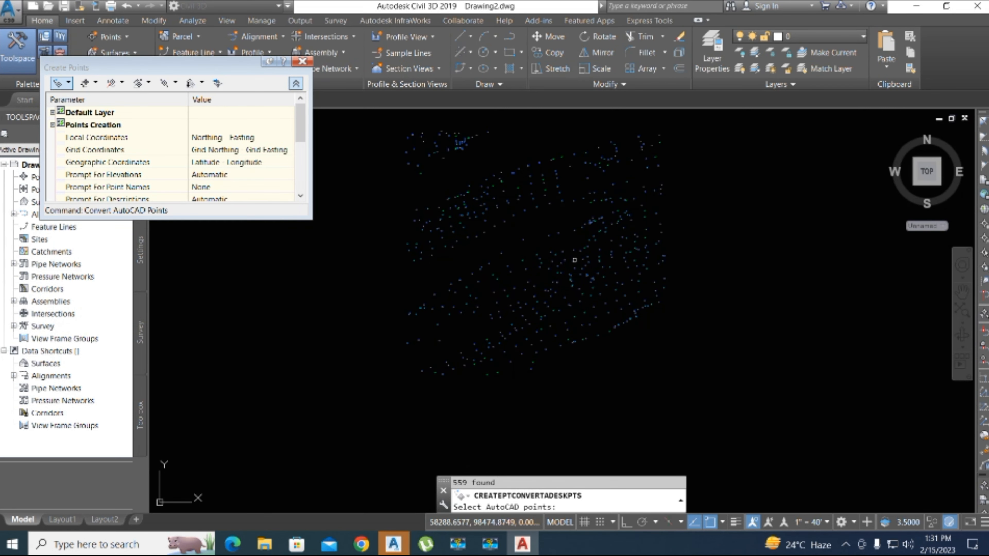
key("space")
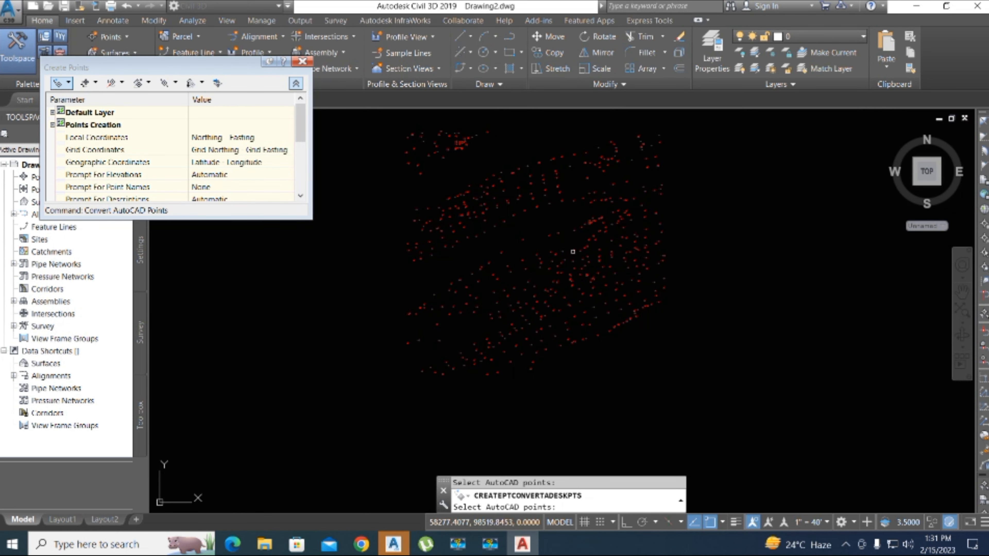
middle_click_drag(406, 239, 463, 273)
scroll(565, 265, "up", 2)
key("Escape")
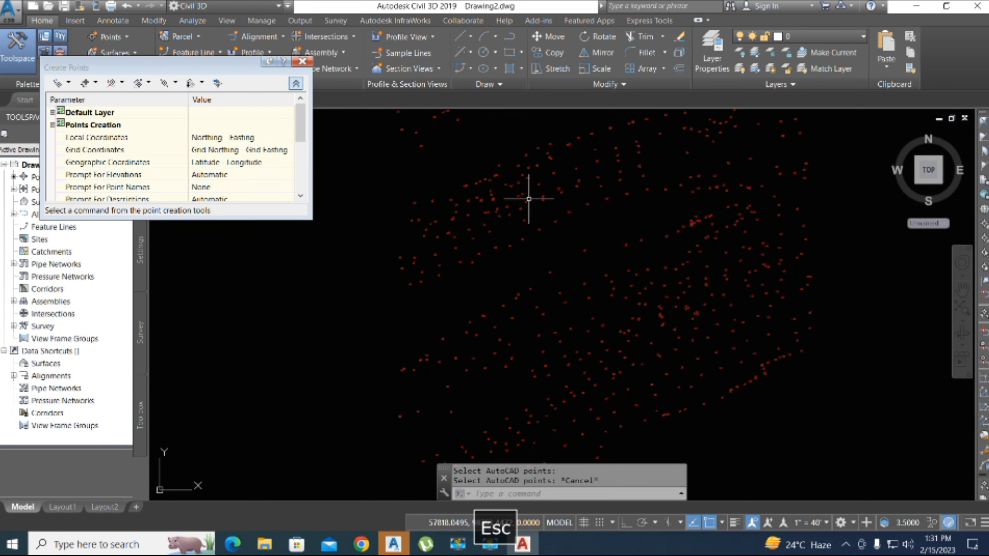
Select all the converted COGO points in the drawing and open them for editing in the point table.
scroll(596, 201, "up", 5)
scroll(582, 223, "up", 5)
left_click(608, 206)
scroll(506, 210, "down", 8)
key("Escape")
left_click(609, 350)
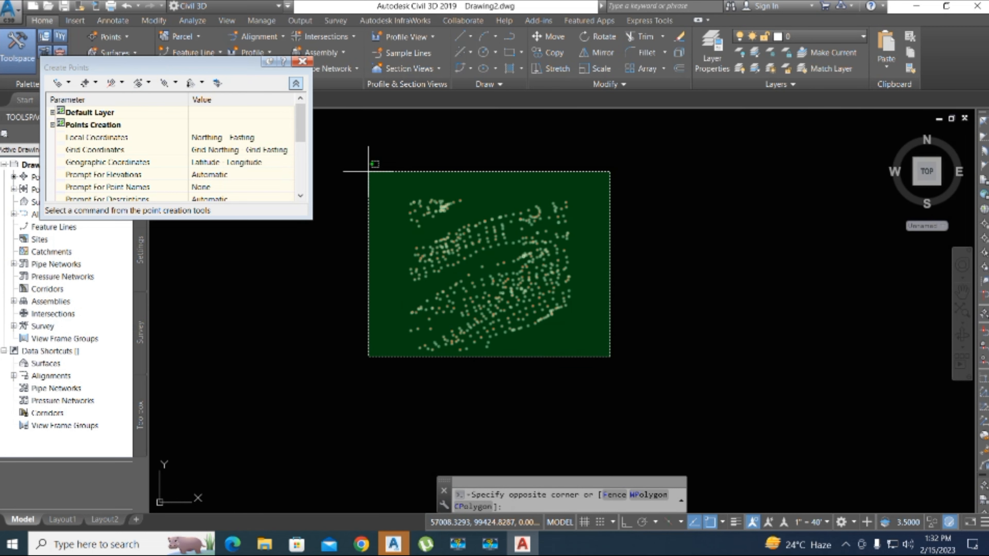
left_click(368, 171)
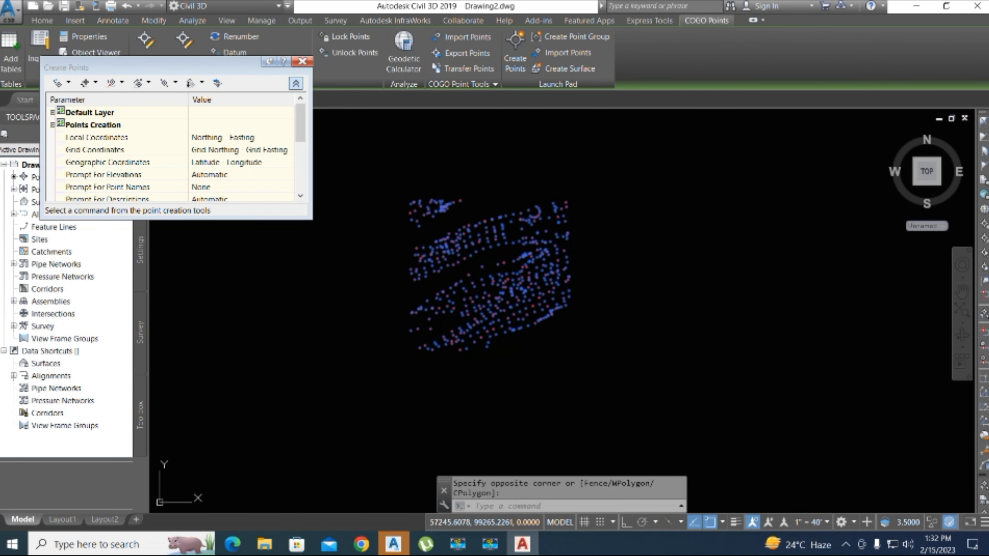
right_click(396, 190)
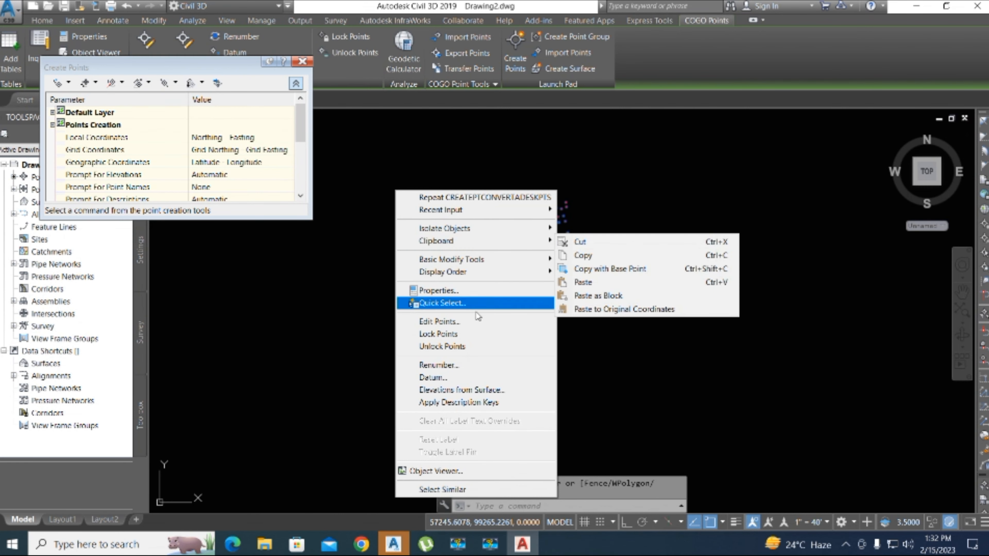
left_click(440, 322)
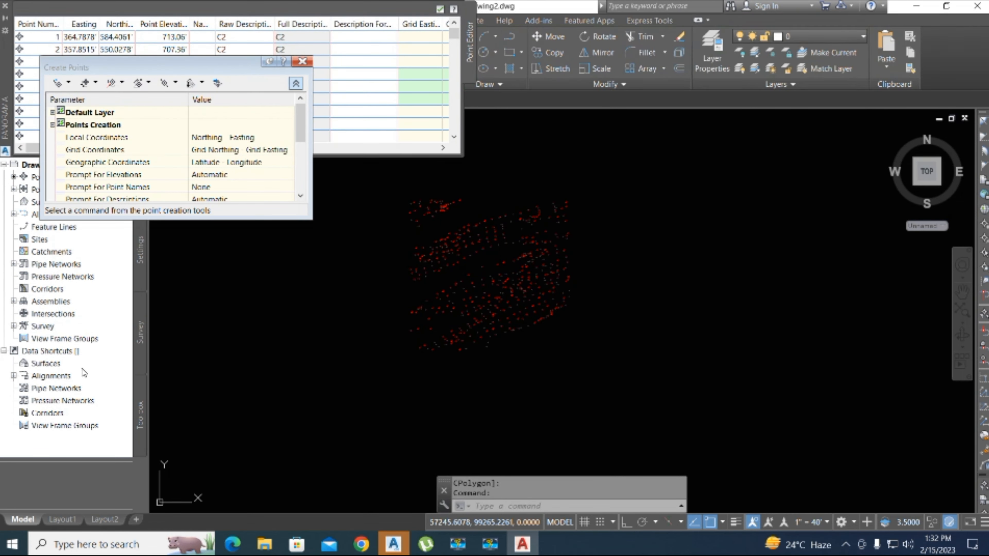
Uncover the point table, select all of its rows and start exporting the selected points.
left_click_drag(97, 68, 230, 194)
left_click(116, 40)
key("ctrl+a")
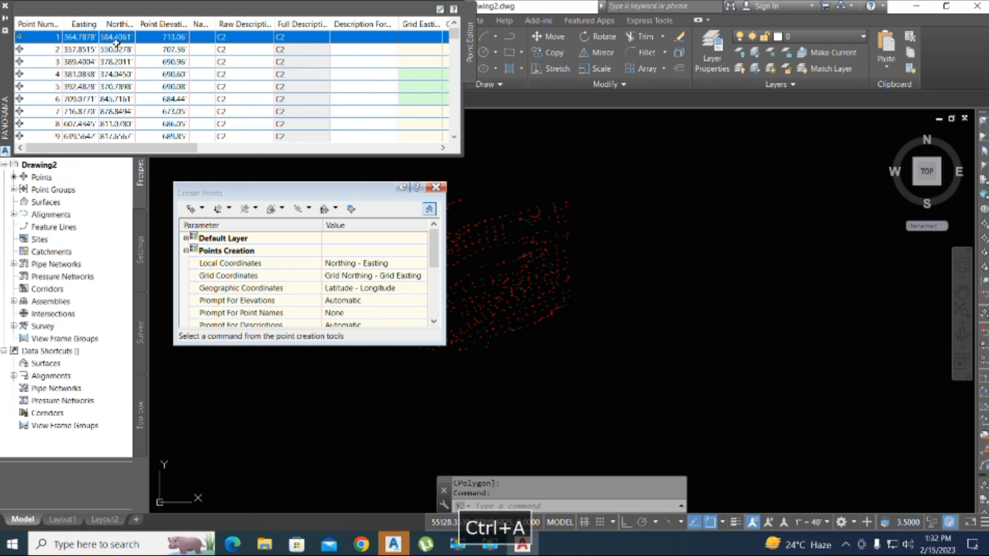
right_click(117, 44)
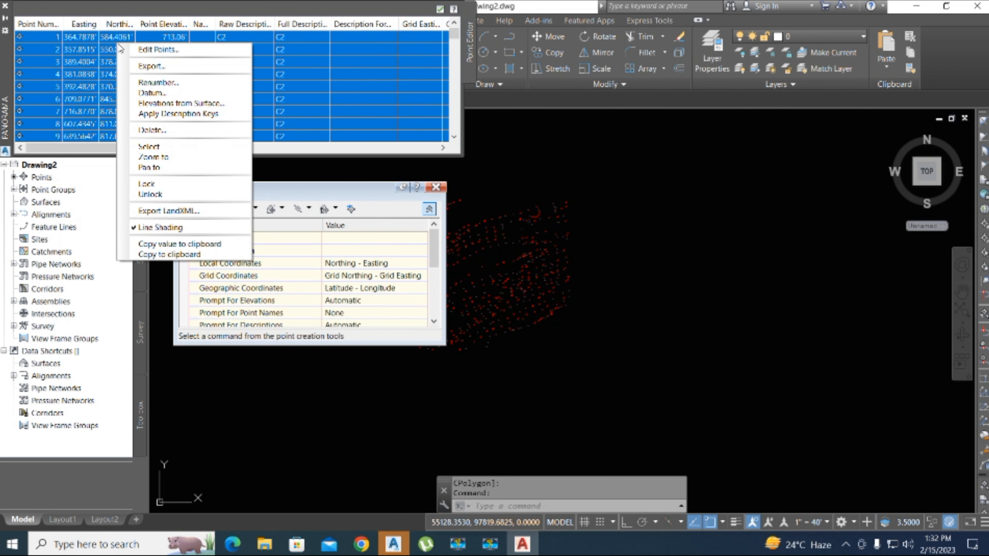
left_click(168, 70)
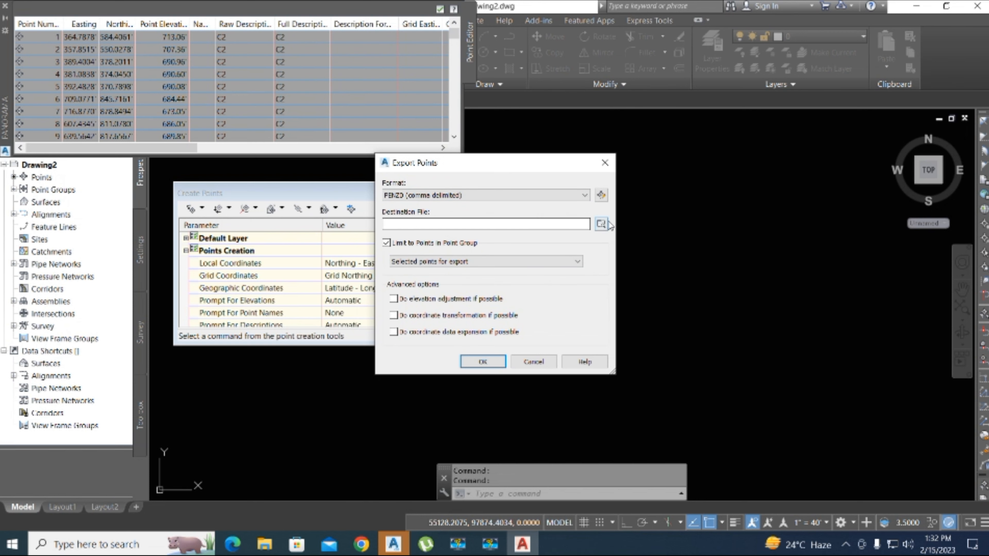
Export the selected points in PENZD (comma delimited) format to a new named CSV file on the Desktop.
left_click(601, 223)
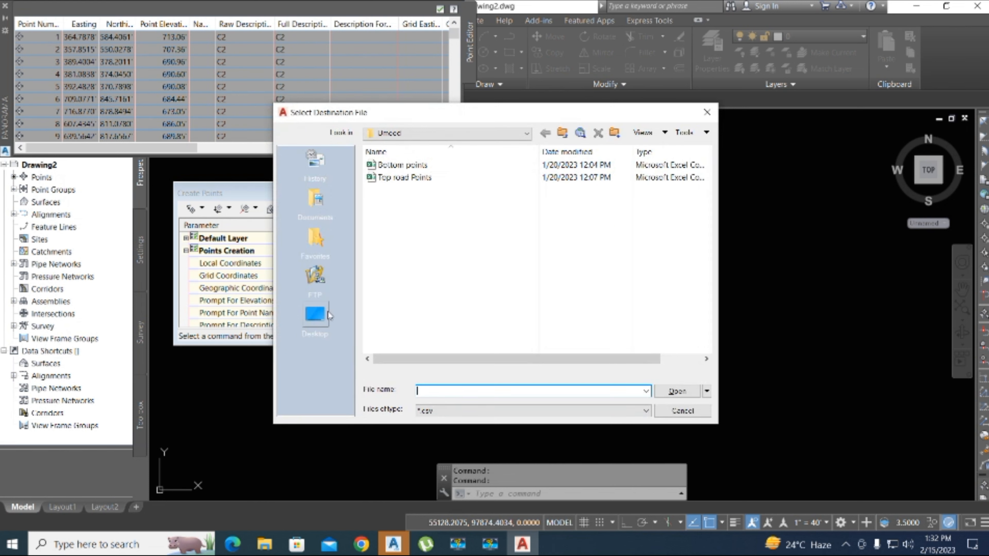
left_click(316, 314)
left_click(480, 393)
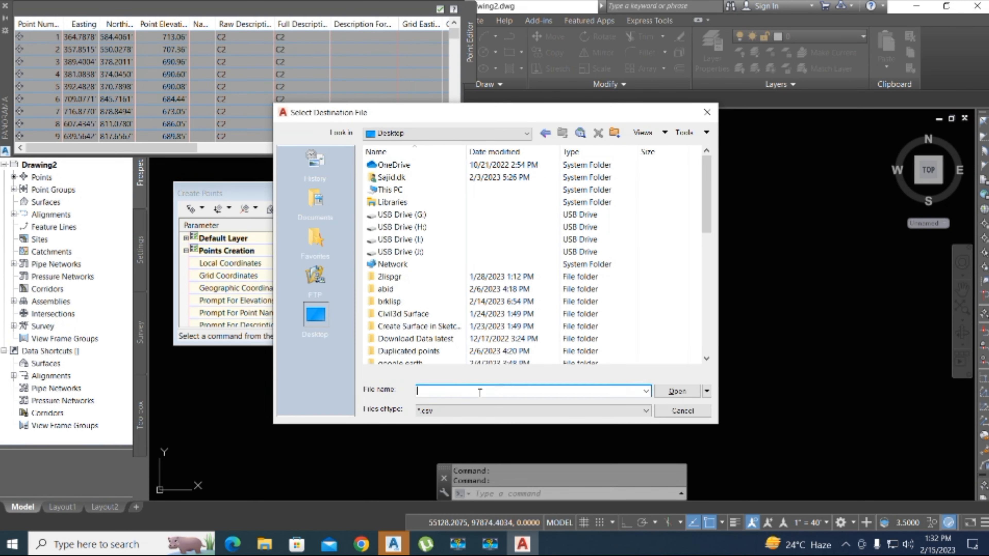
type("Zees")
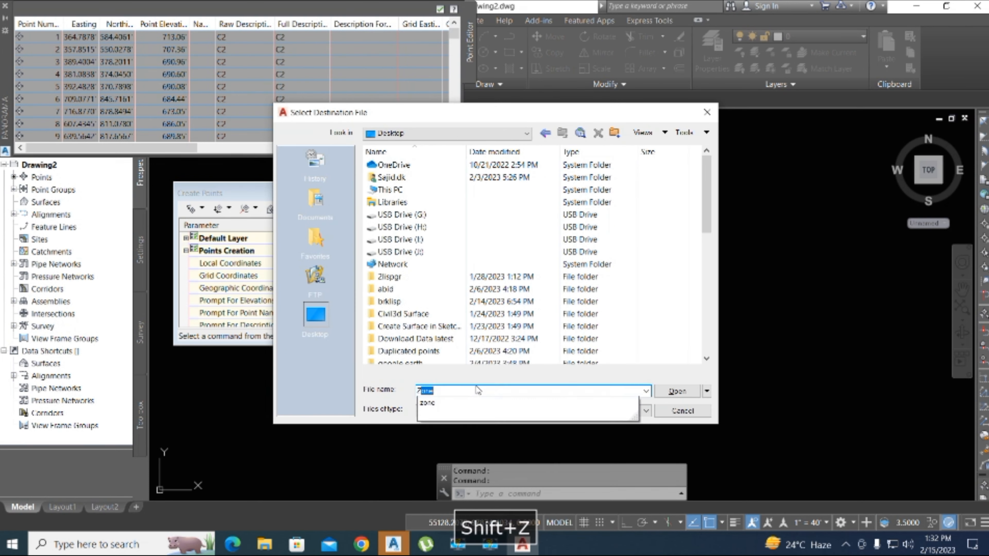
type("han")
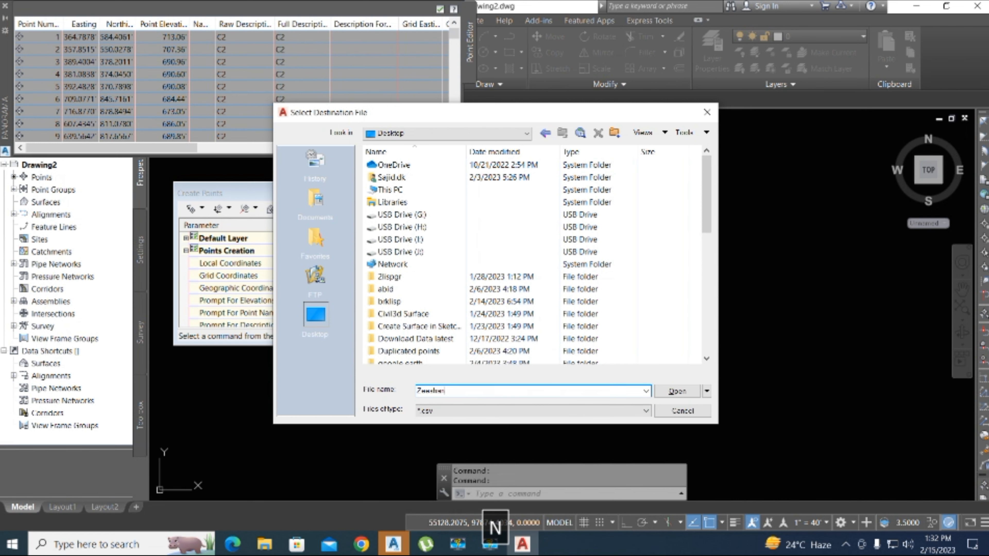
left_click(677, 391)
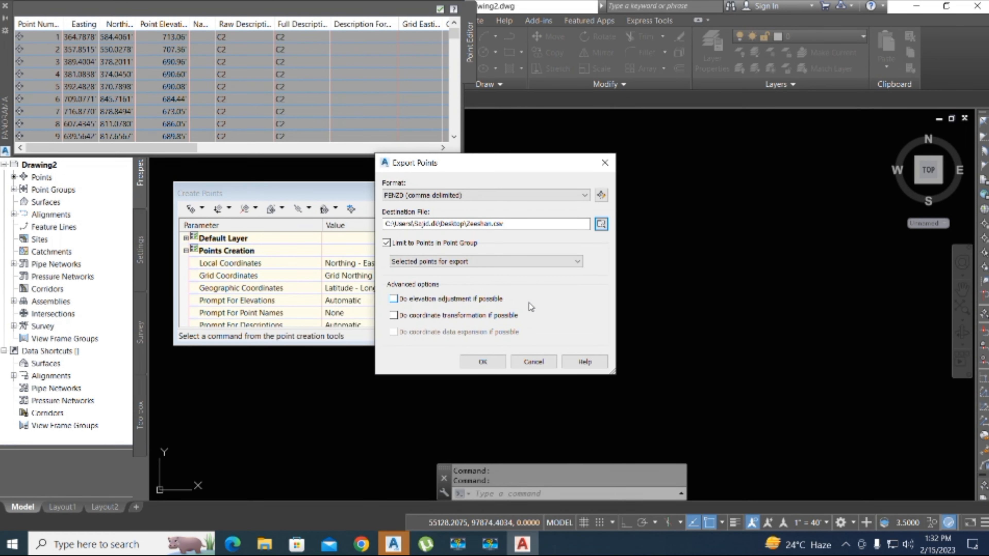
left_click(483, 362)
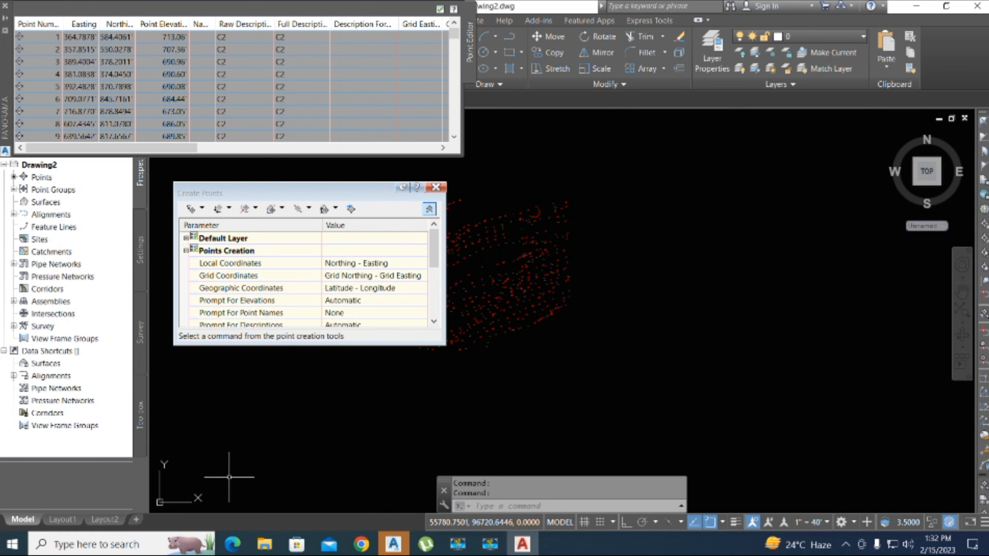
Switch to the Windows desktop and select the exported CSV file.
key("super")
key("Escape")
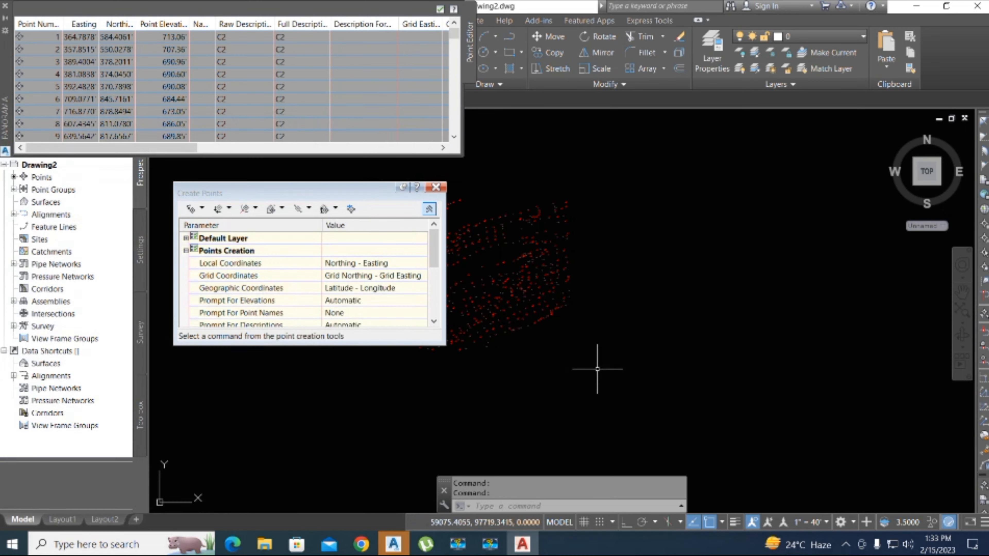
key("super+d")
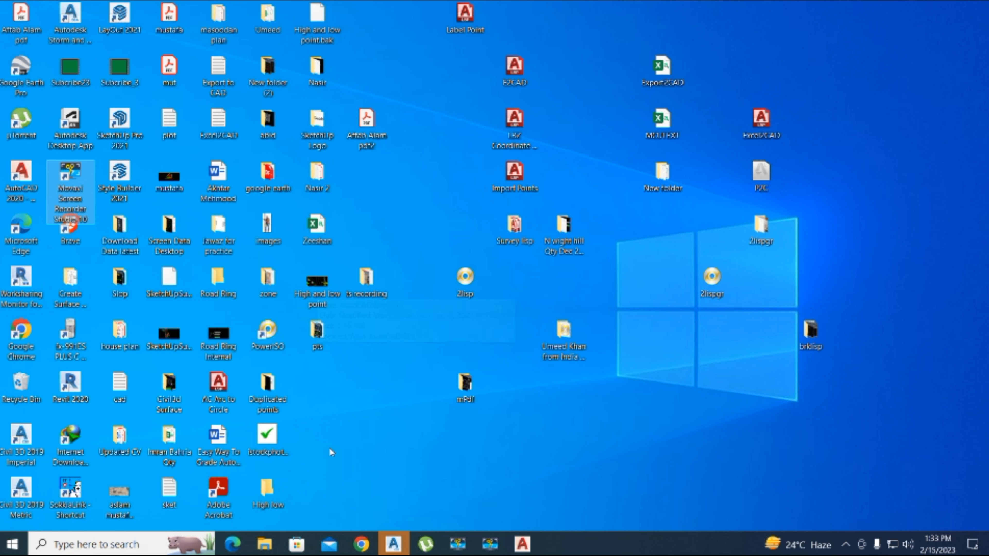
left_click(318, 234)
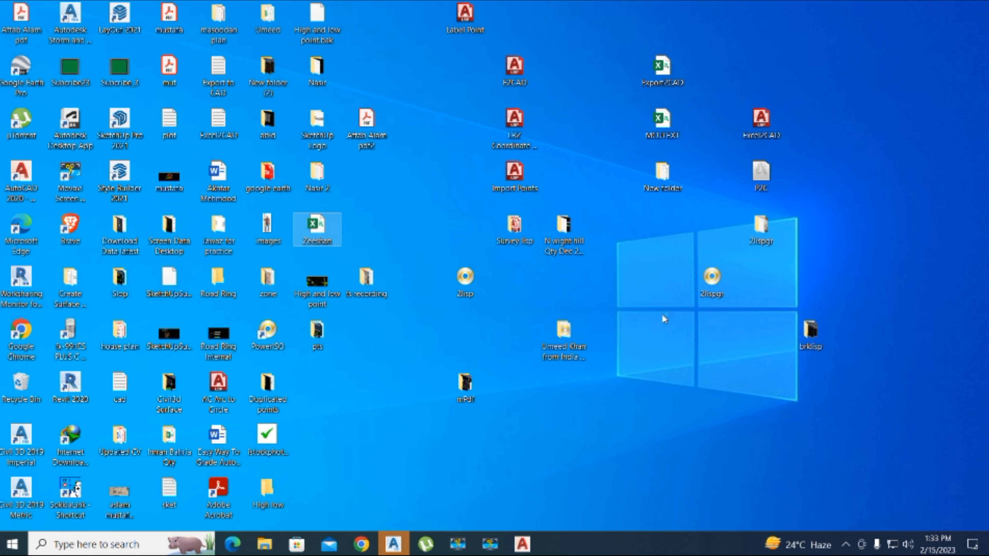
Open the exported CSV file in Excel and review its point number, coordinate, elevation and description rows.
double_click(317, 228)
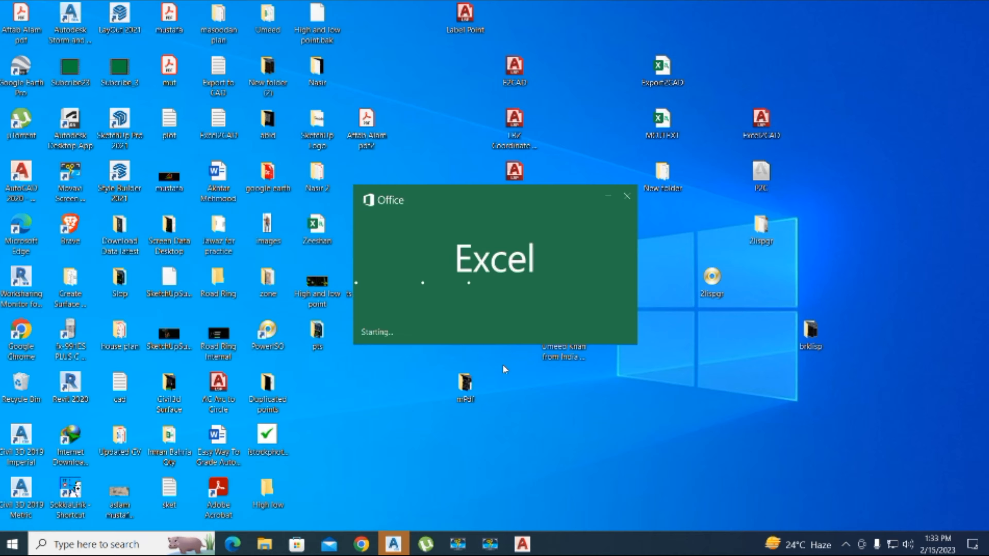
scroll(236, 292, "down", 11)
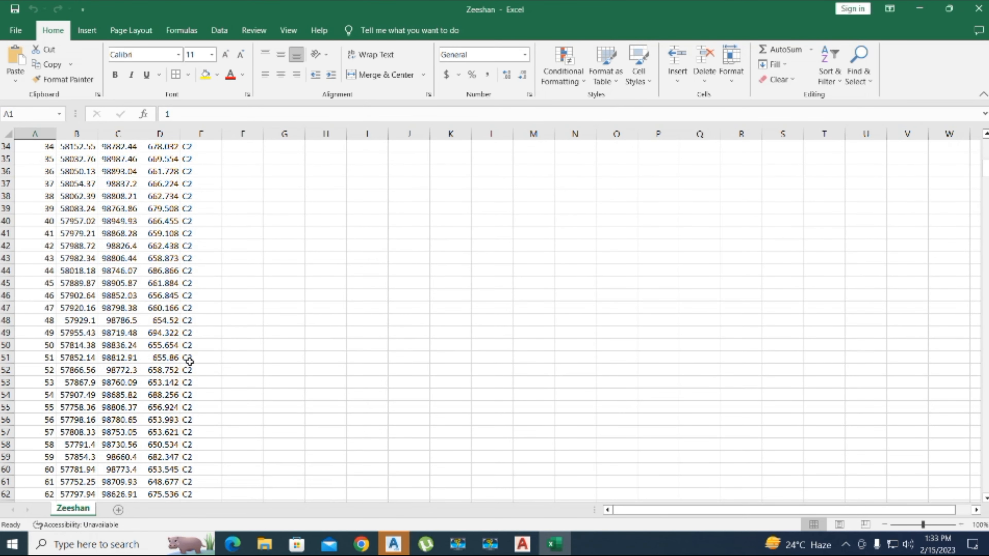
scroll(195, 305, "down", 12)
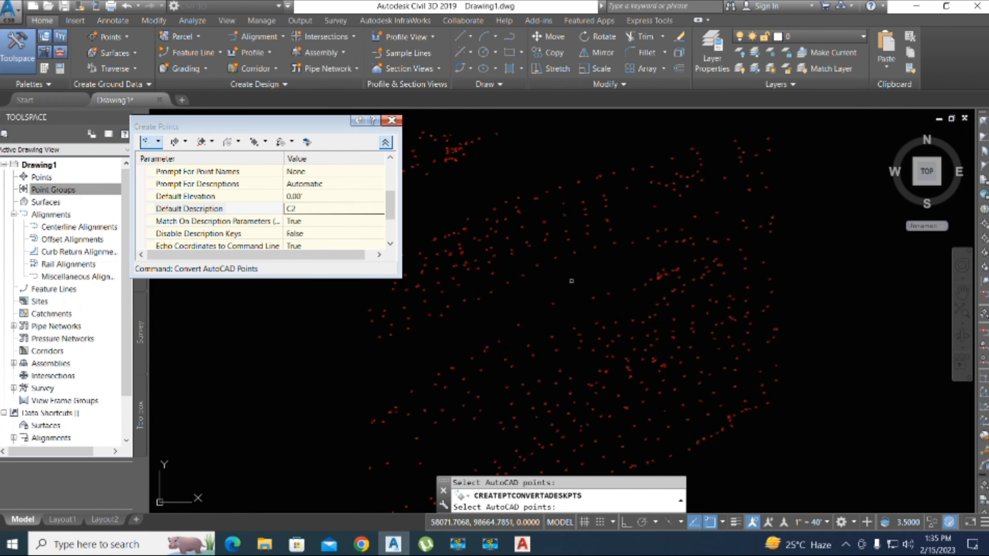
Close the Create Points tool in Civil 3D and end the AutoCAD point conversion command.
left_click(391, 122)
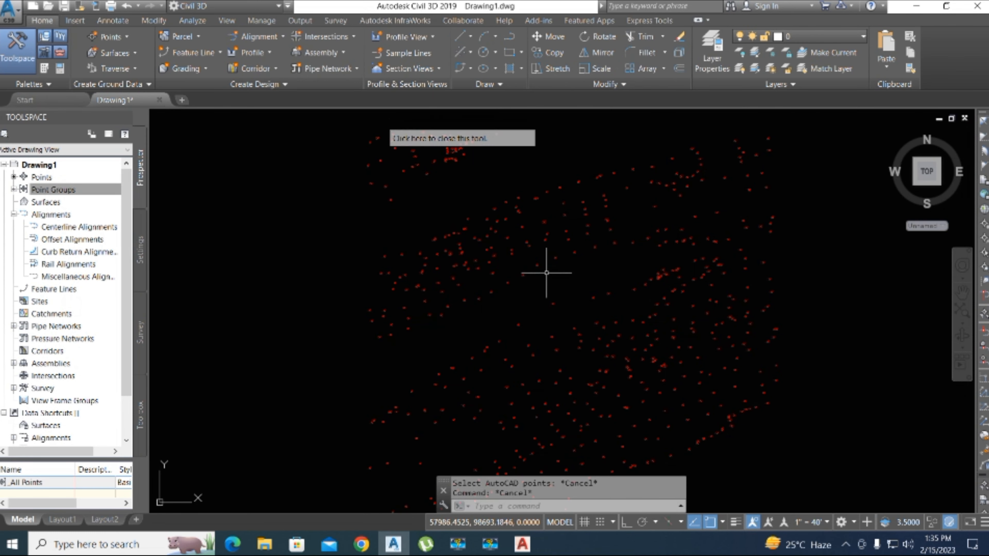
key("Escape")
middle_click_drag(568, 287, 508, 222)
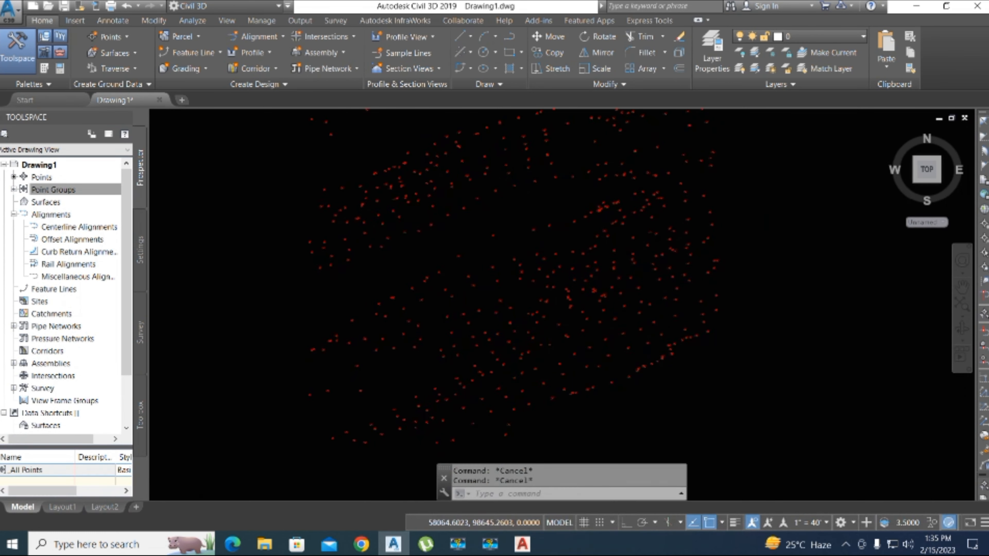
middle_click_drag(323, 332, 391, 349)
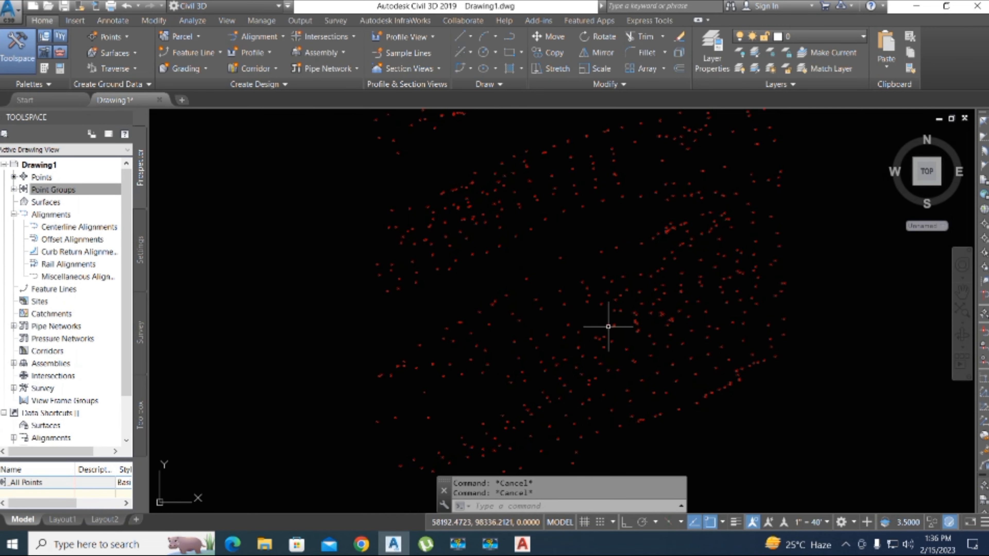
middle_click_drag(721, 315, 742, 309)
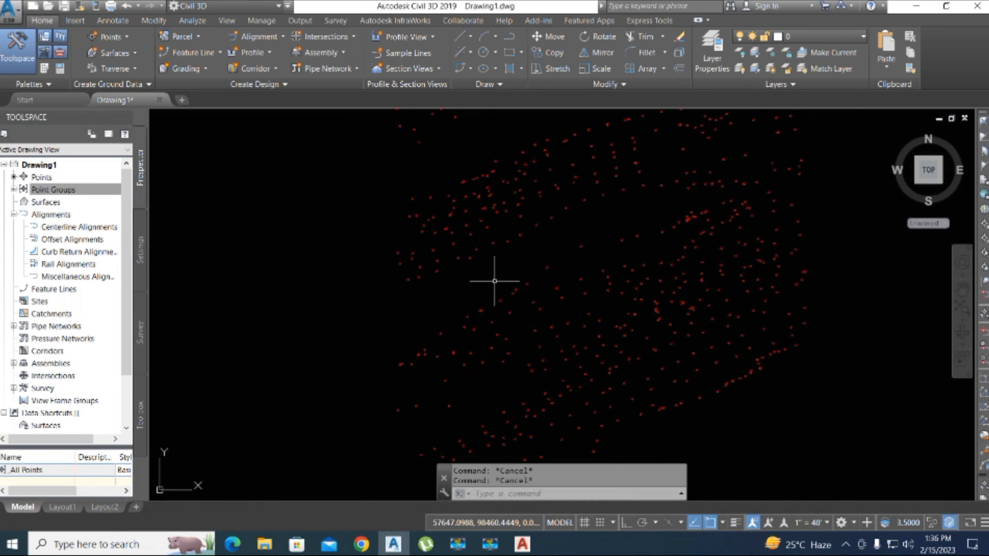
mouse_move(500, 271)
middle_mouse_down()
mouse_move(477, 278)
mouse_move(502, 267)
mouse_move(468, 331)
mouse_move(483, 276)
middle_mouse_up()
left_click(24, 192)
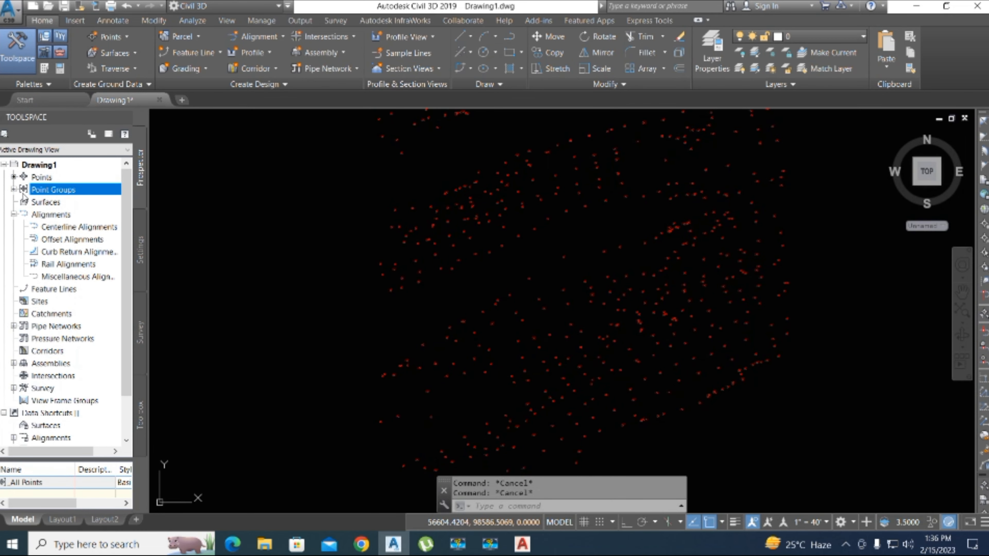
left_click(14, 215)
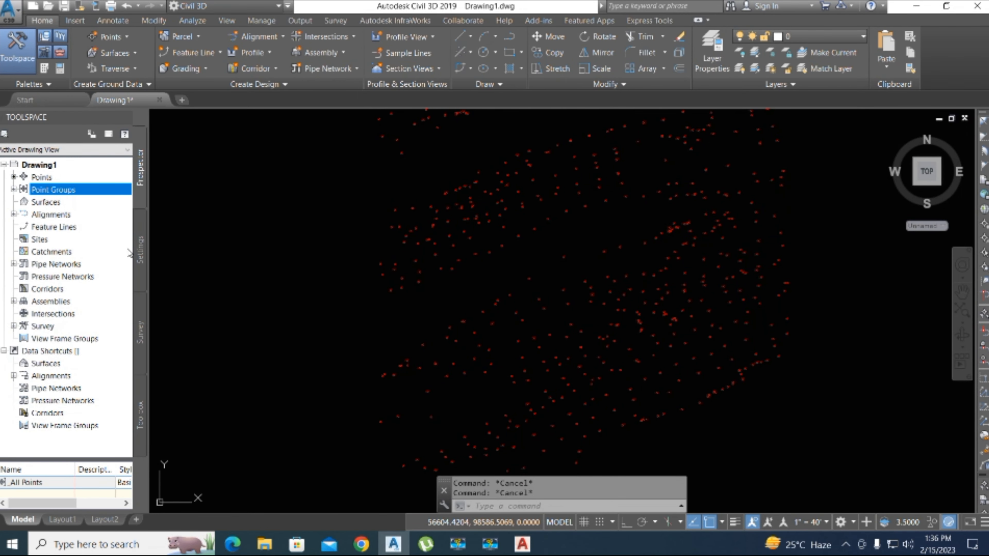
left_click(141, 263)
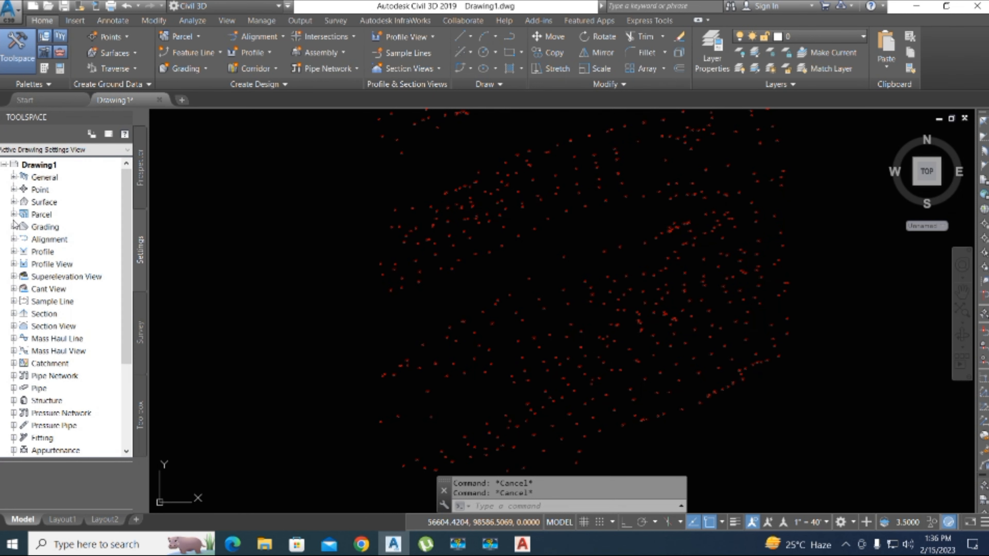
left_click(14, 202)
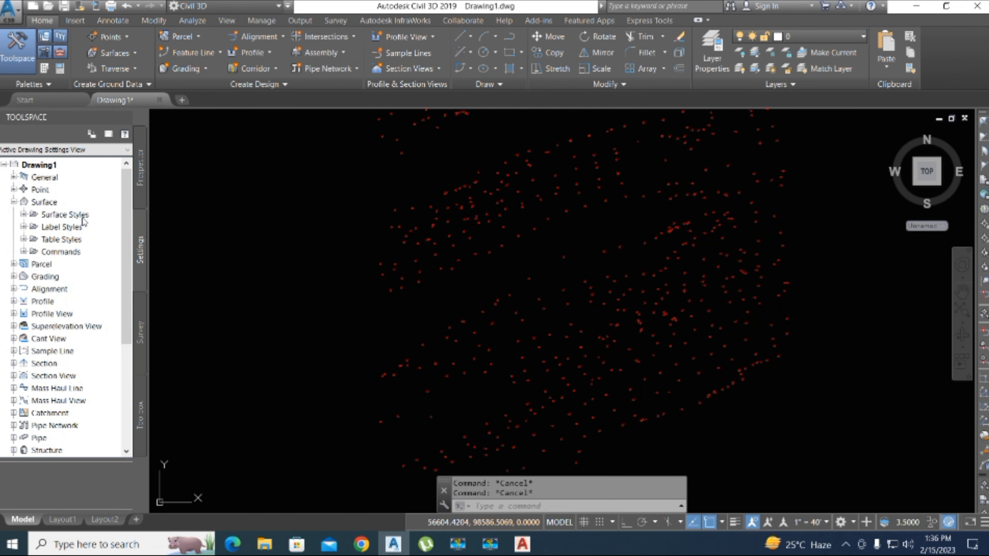
left_click(14, 203)
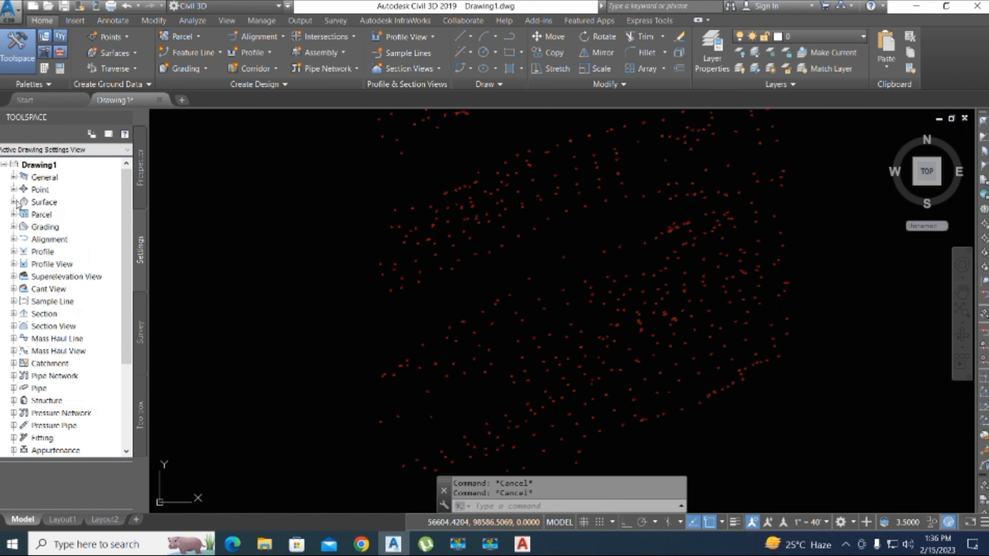
left_click(142, 176)
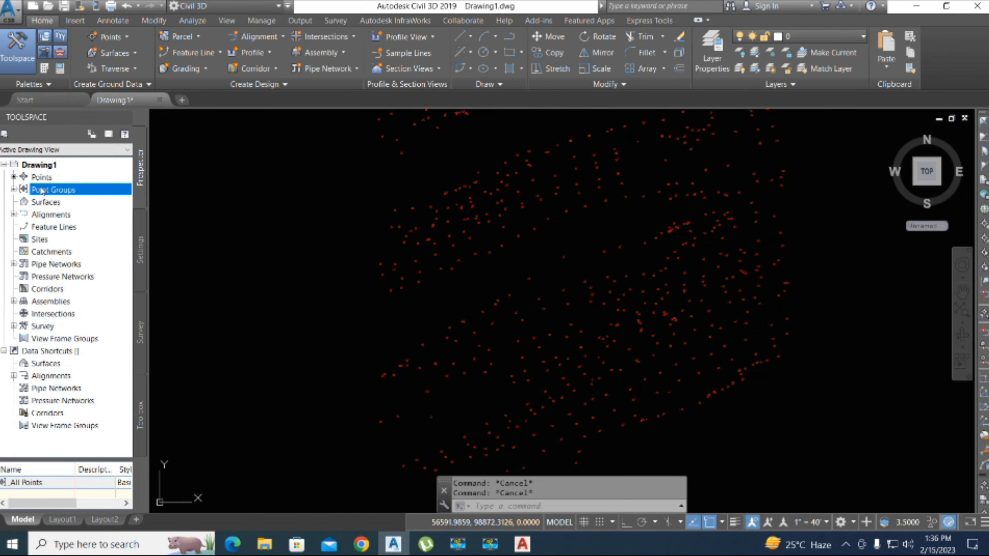
left_click(46, 203)
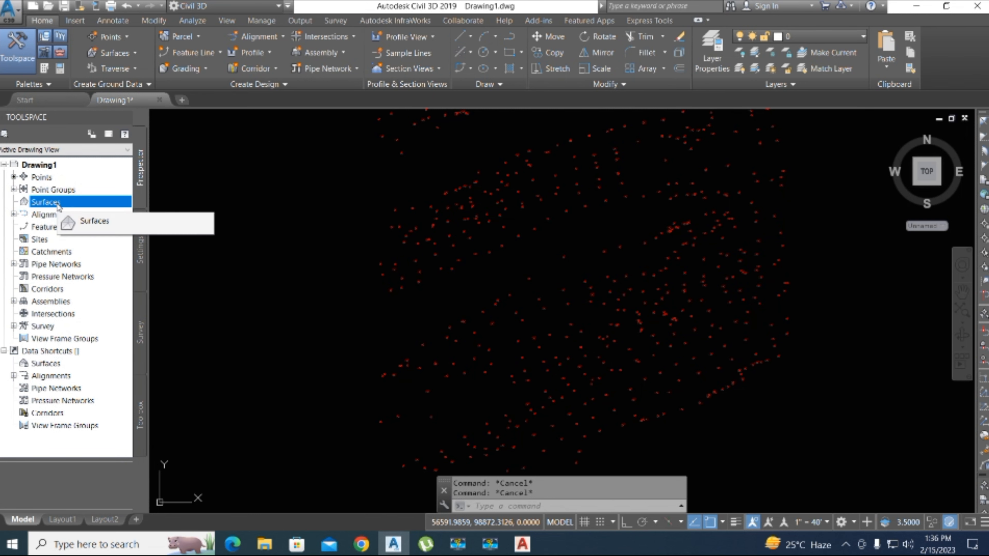
Expand the drawing's point groups and start a new point group named Zee.
left_click(25, 191)
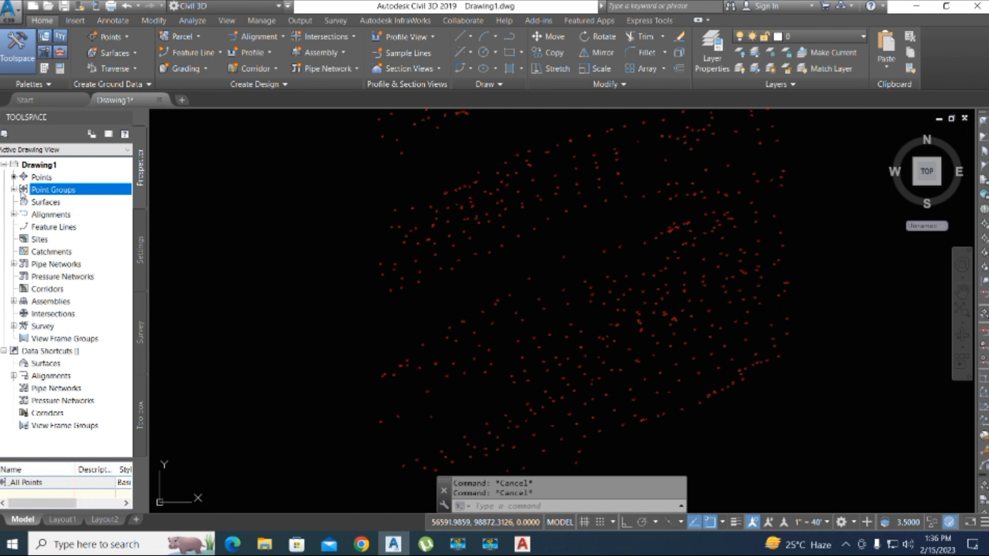
left_click(16, 190)
left_click(53, 203)
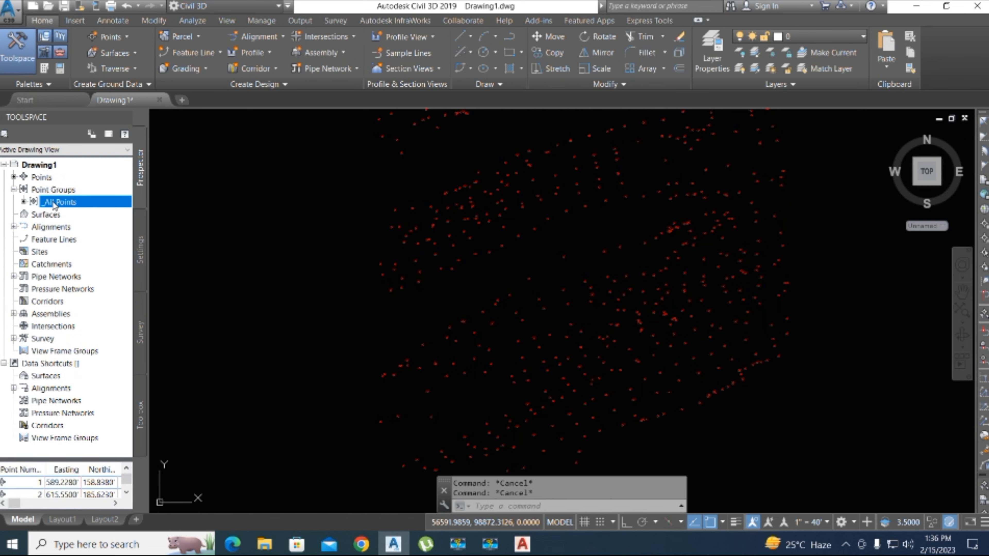
left_click(59, 191)
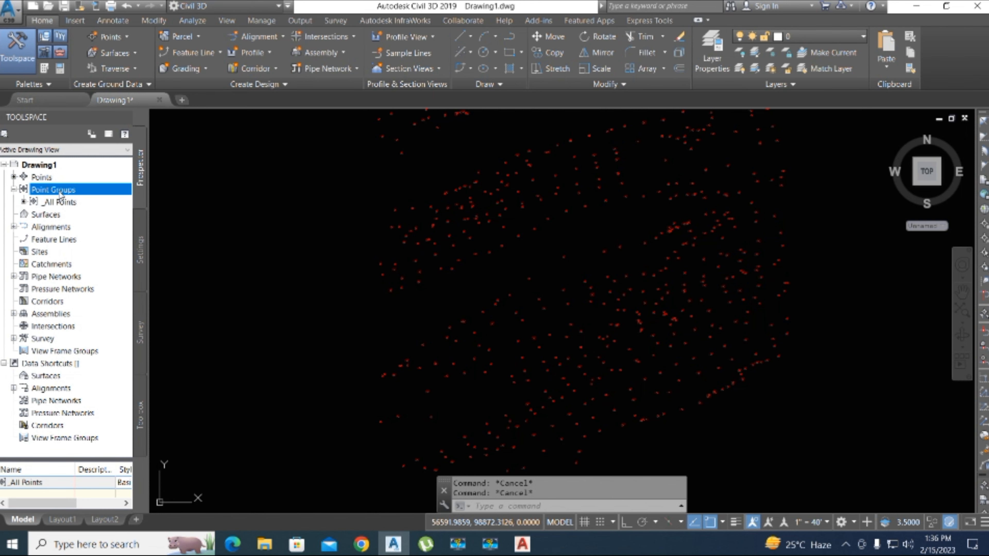
right_click(61, 194)
left_click(91, 215)
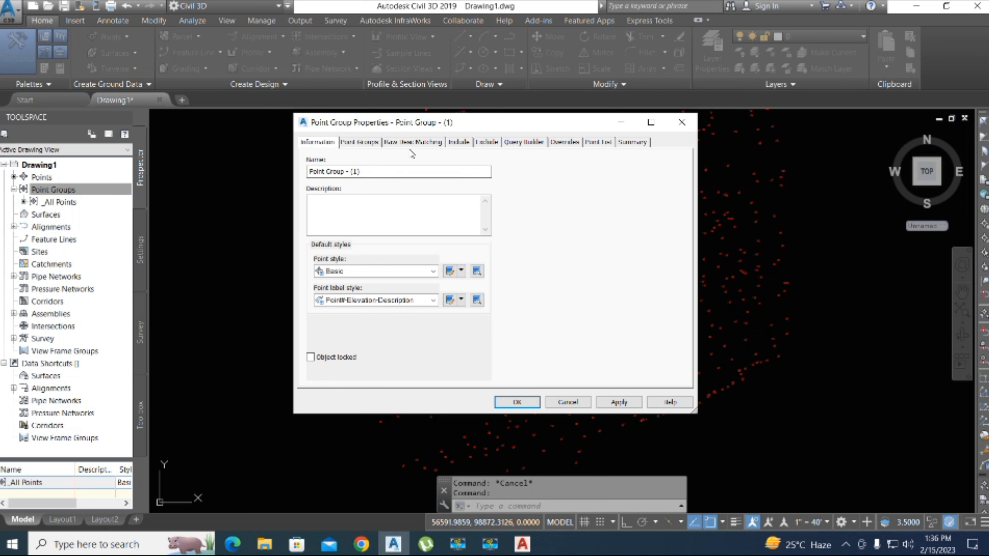
left_click(487, 142)
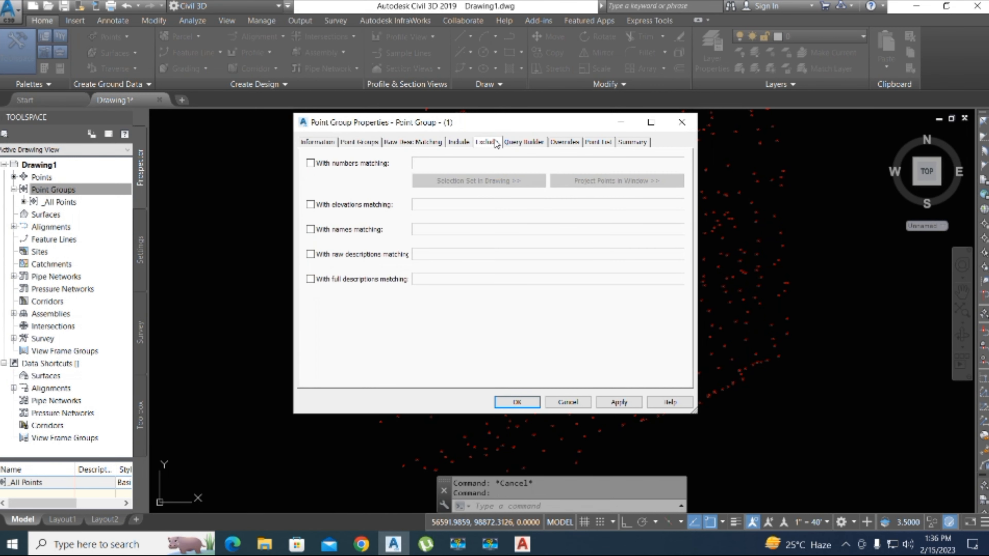
left_click(306, 142)
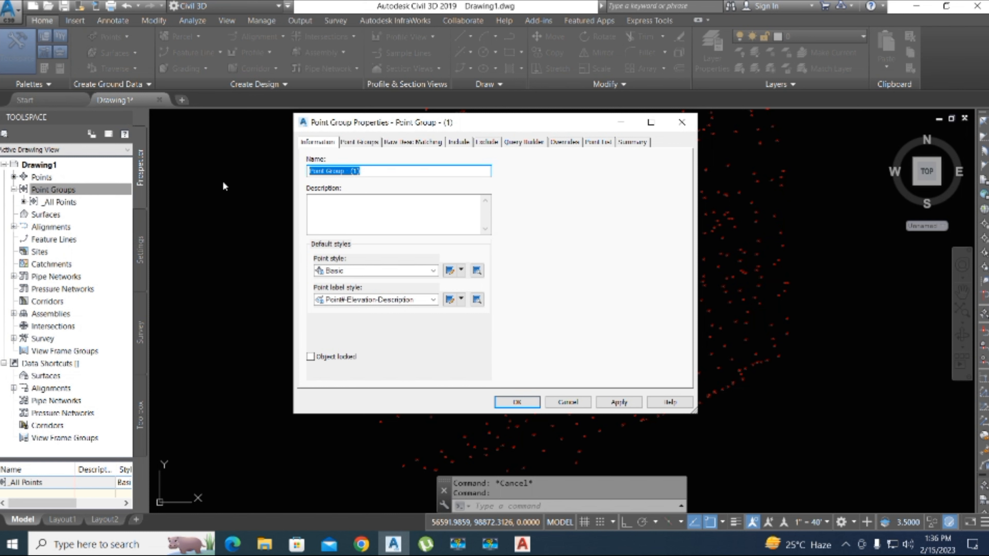
type("Zee")
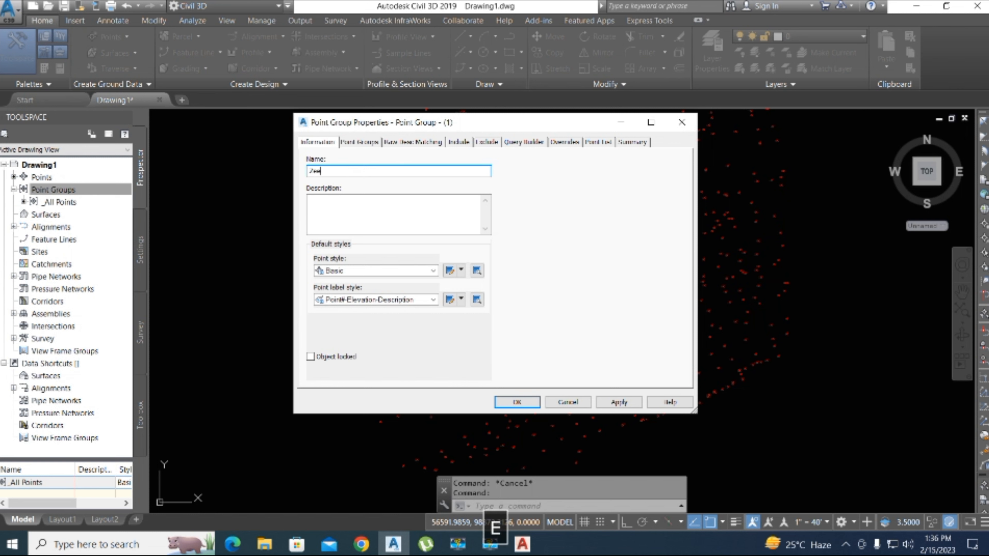
Include points with full descriptions matching C2 in the new point group and create it.
left_click(458, 145)
left_click(310, 279)
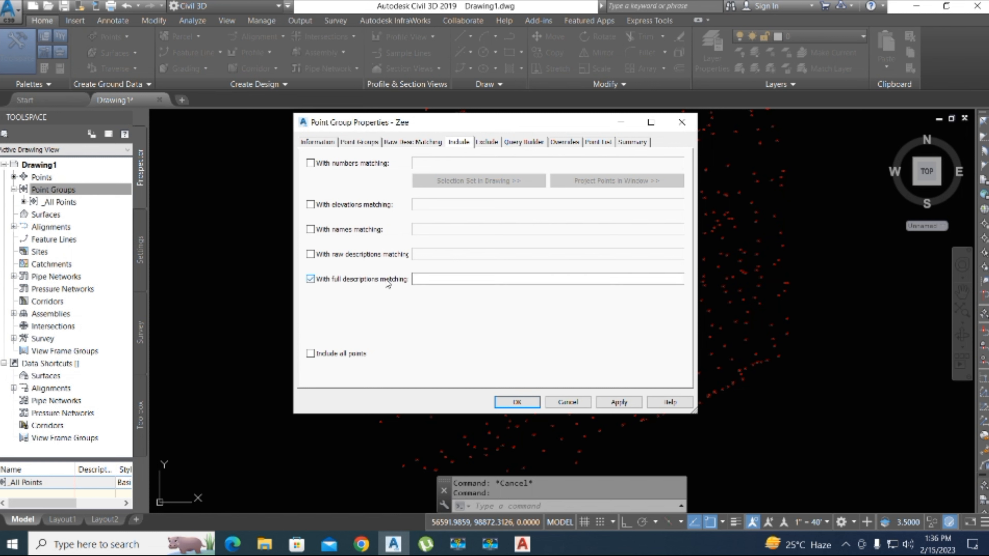
type("C")
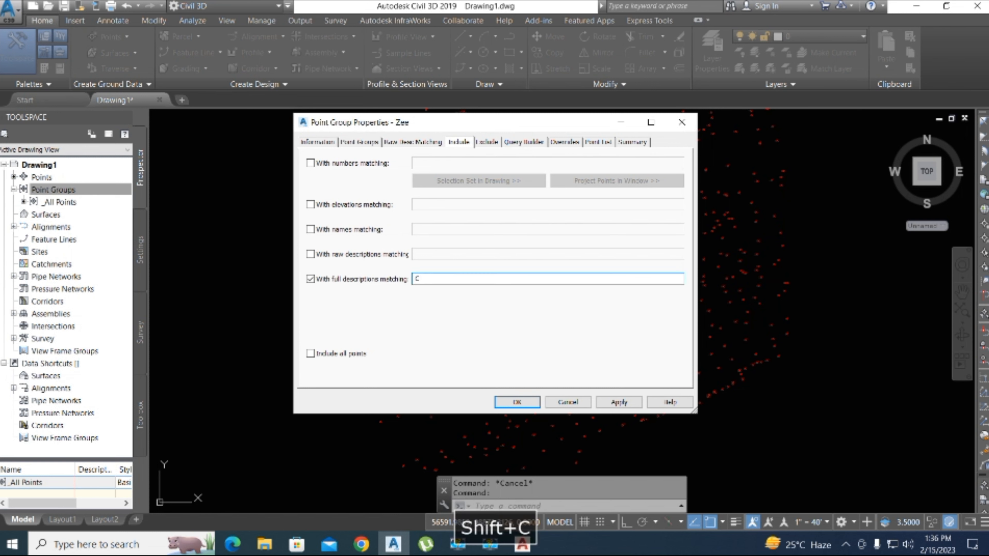
type("2")
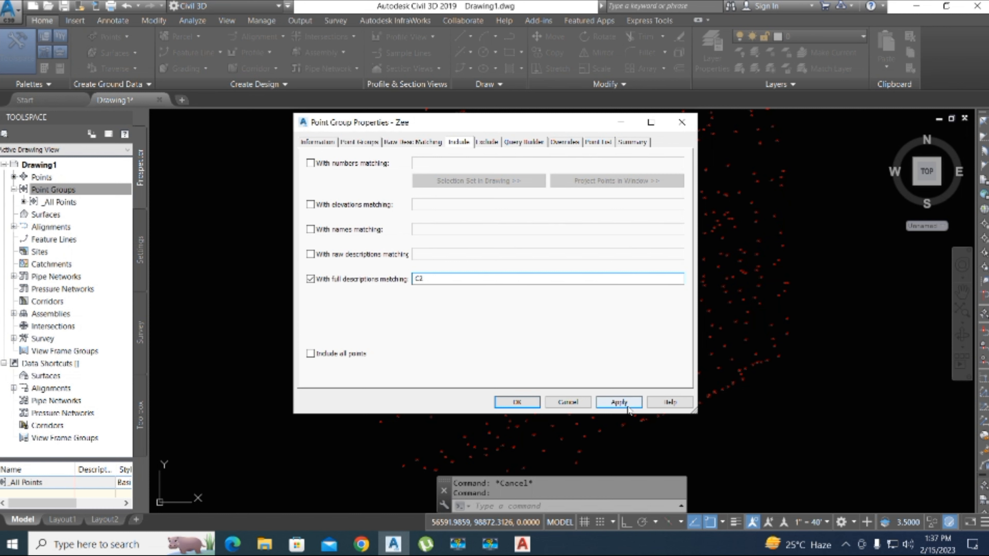
left_click(619, 402)
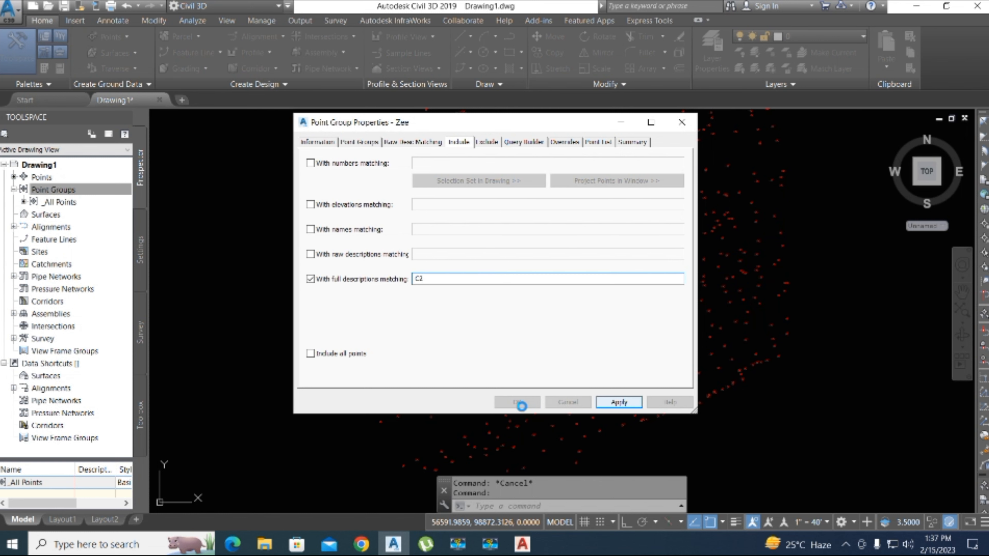
left_click(516, 401)
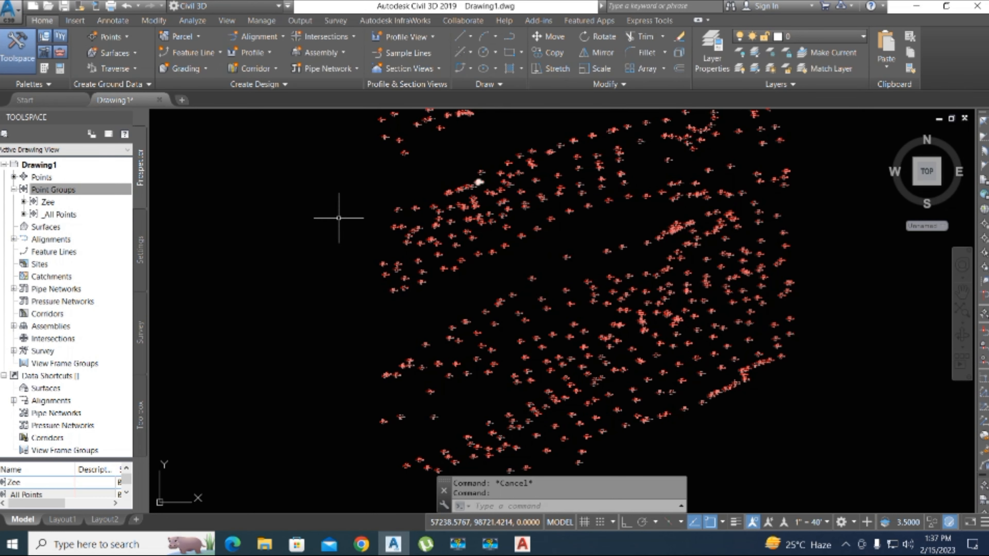
Select the Zee point group and a COGO point, and examine the point labels in the drawing up close.
left_click(48, 203)
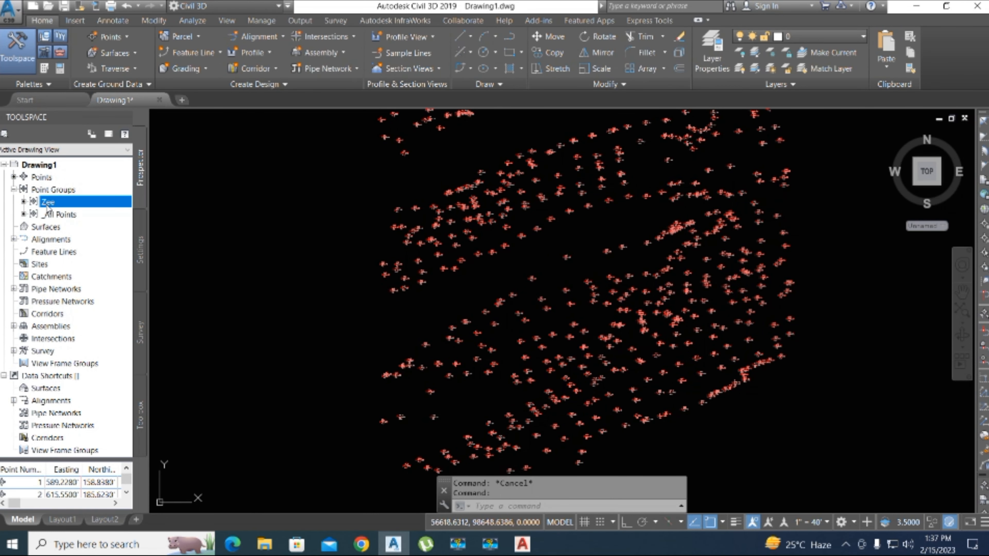
right_click(49, 208)
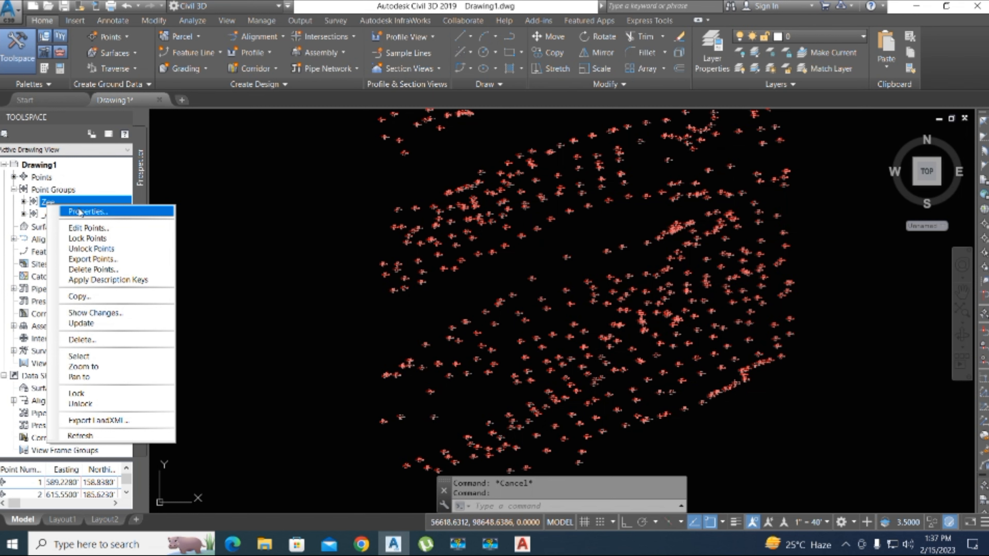
left_click(384, 273)
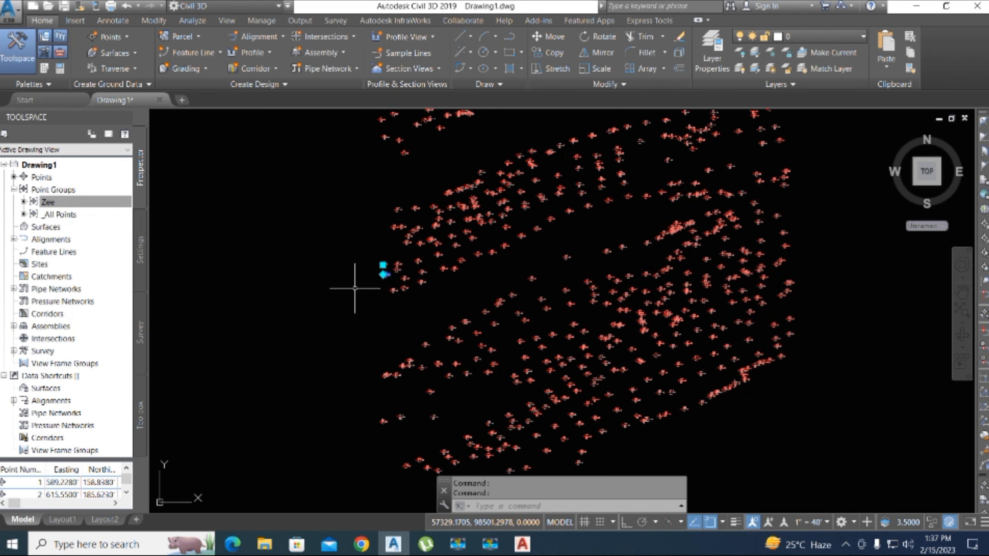
scroll(441, 236, "up", 3)
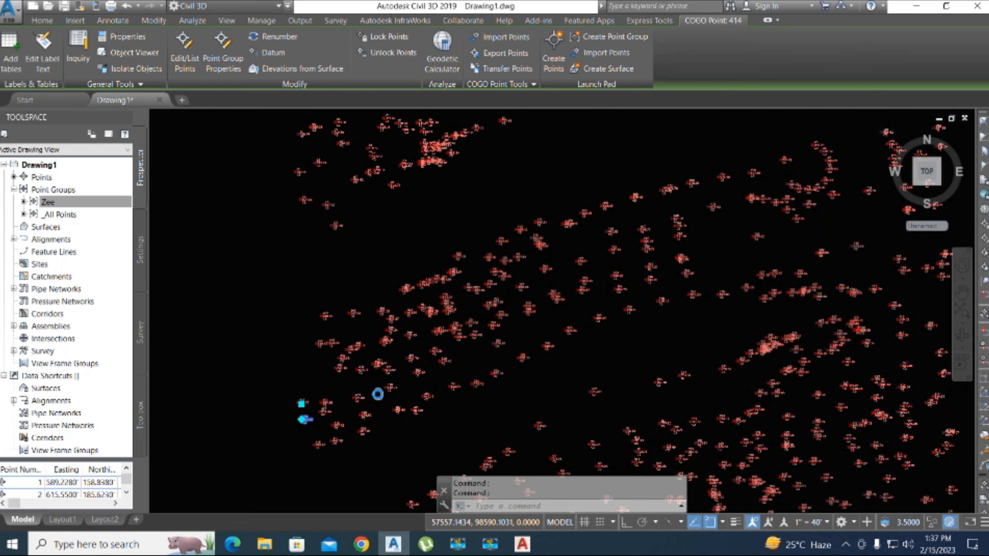
scroll(480, 288, "up", 3)
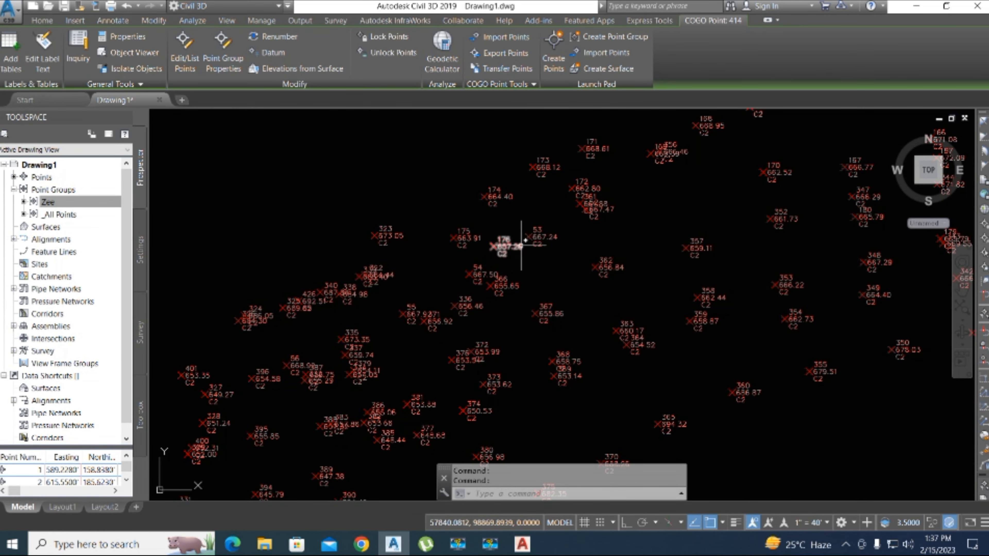
scroll(502, 241, "up", 4)
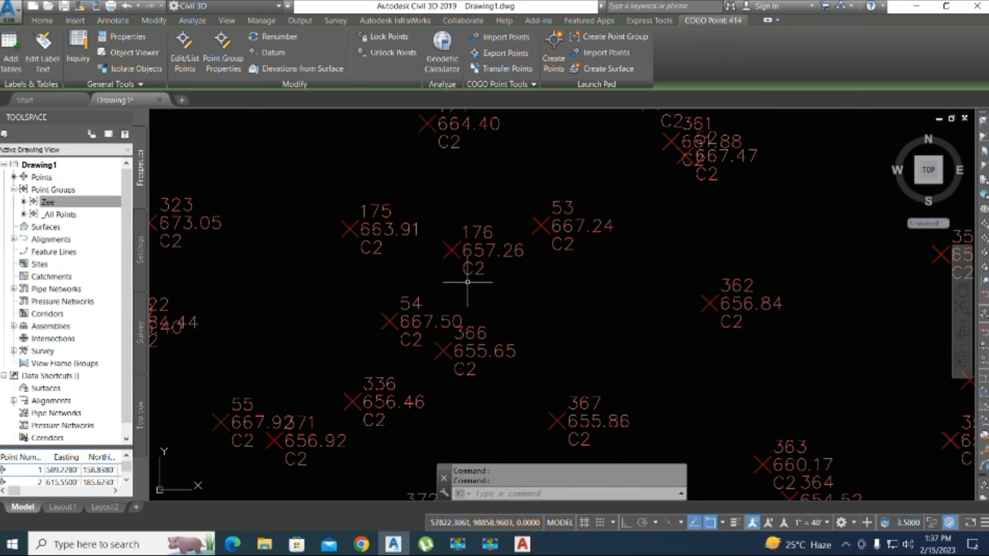
scroll(570, 256, "down", 5)
Set the Zee point group's point label style to Elevation Only and apply it.
left_click(64, 202)
right_click(67, 203)
left_click(109, 216)
left_click(431, 301)
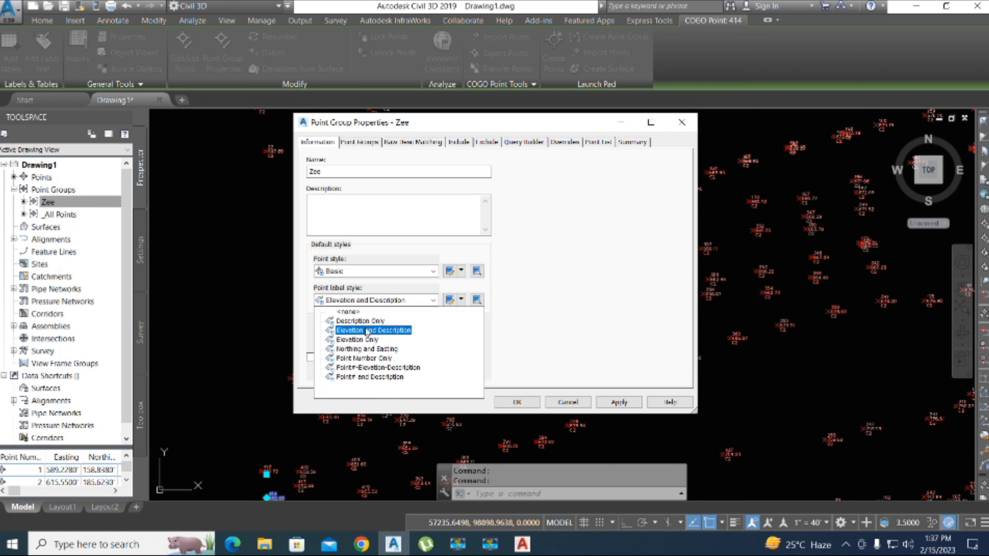
left_click(364, 340)
left_click(616, 403)
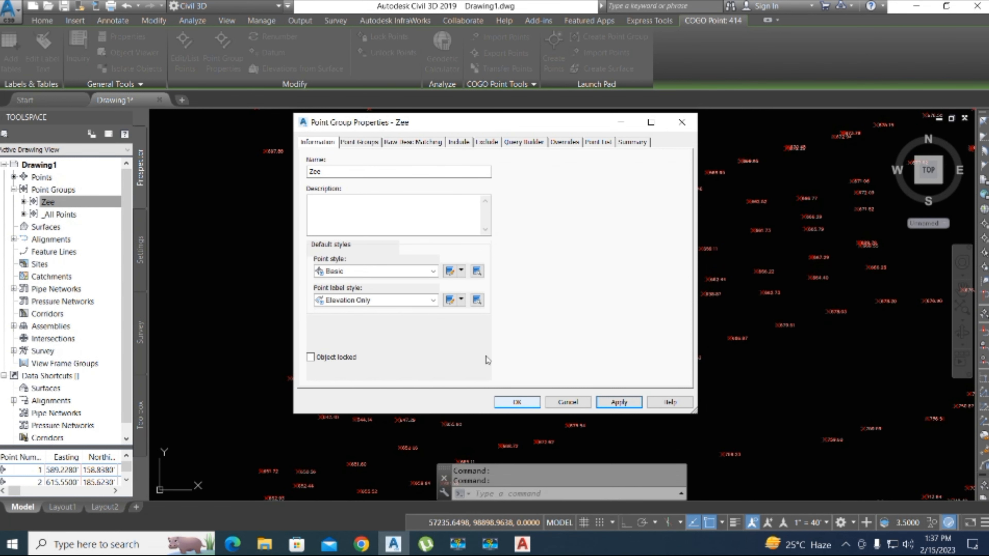
Choose Basic as the Zee point group's point style and accept the point group properties.
left_click(393, 270)
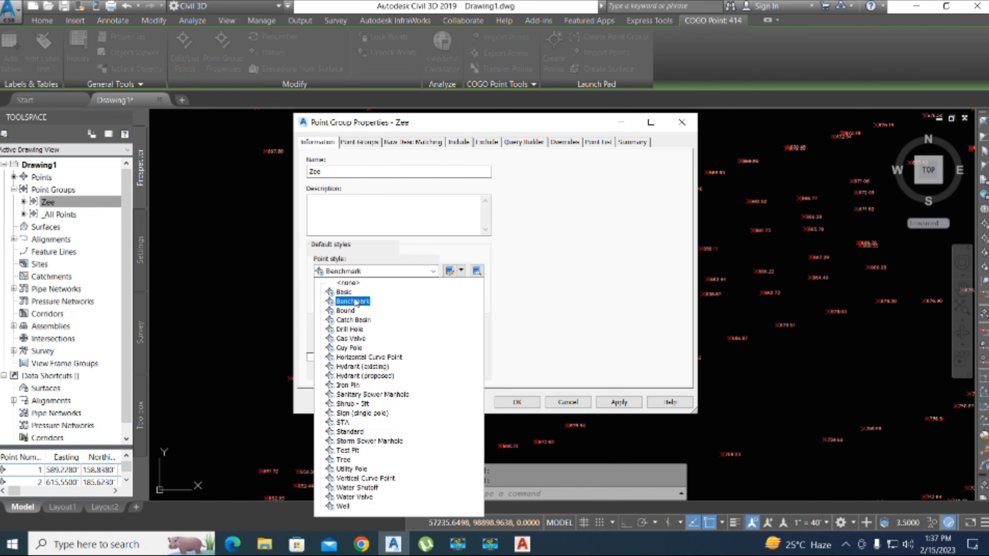
left_click(344, 292)
left_click(518, 402)
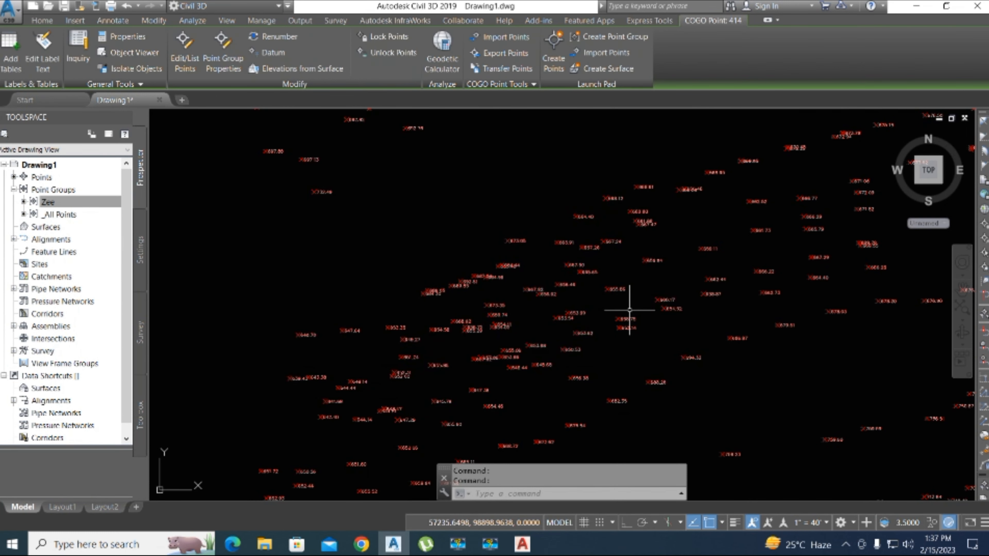
scroll(360, 213, "down", 5)
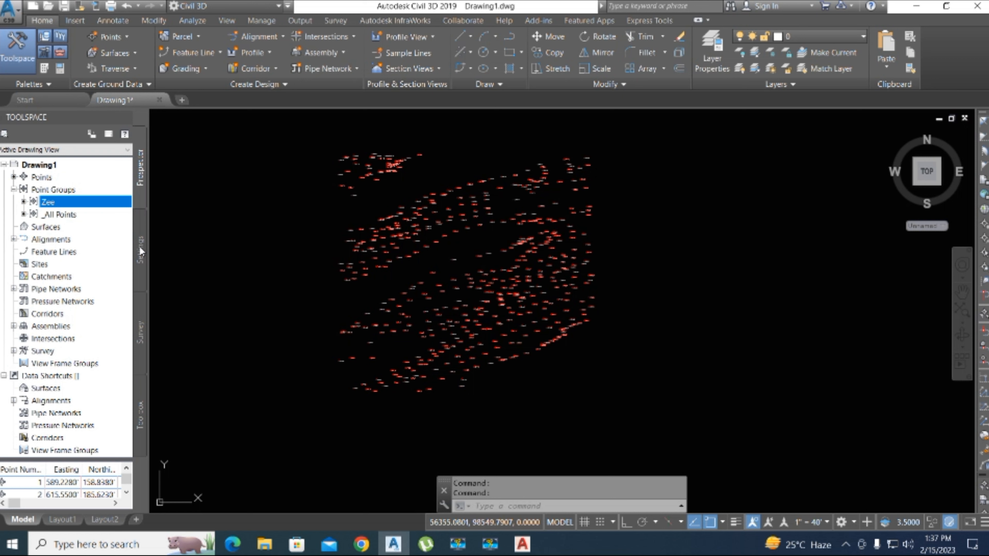
Start creating a new TIN surface and name it Zeeex.
left_click(14, 240)
left_click(48, 228)
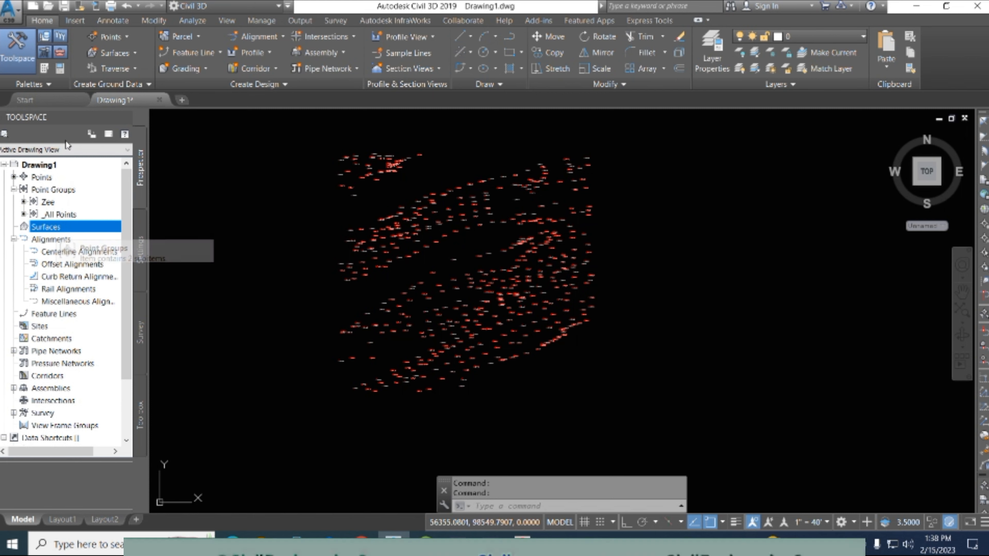
left_click(121, 54)
left_click(136, 73)
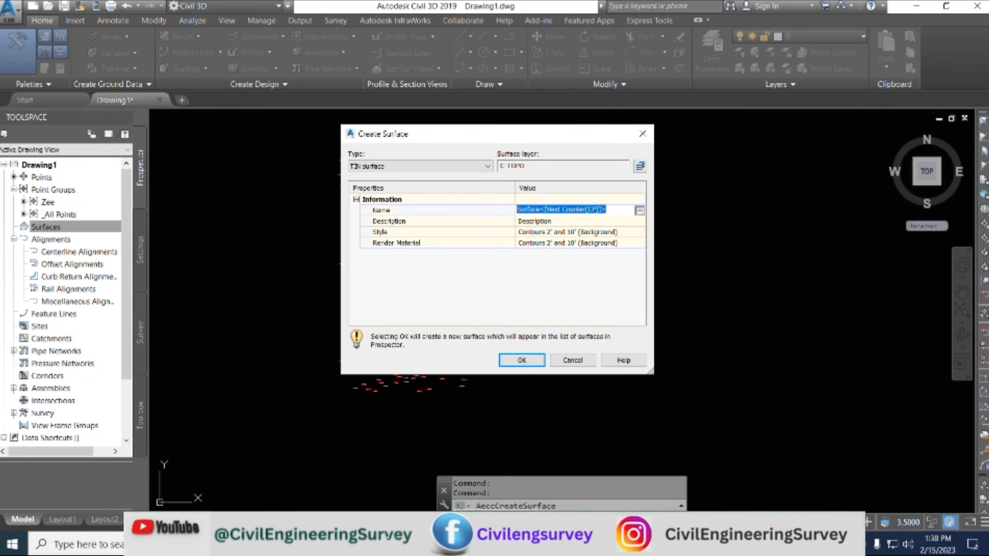
type("Zeeee")
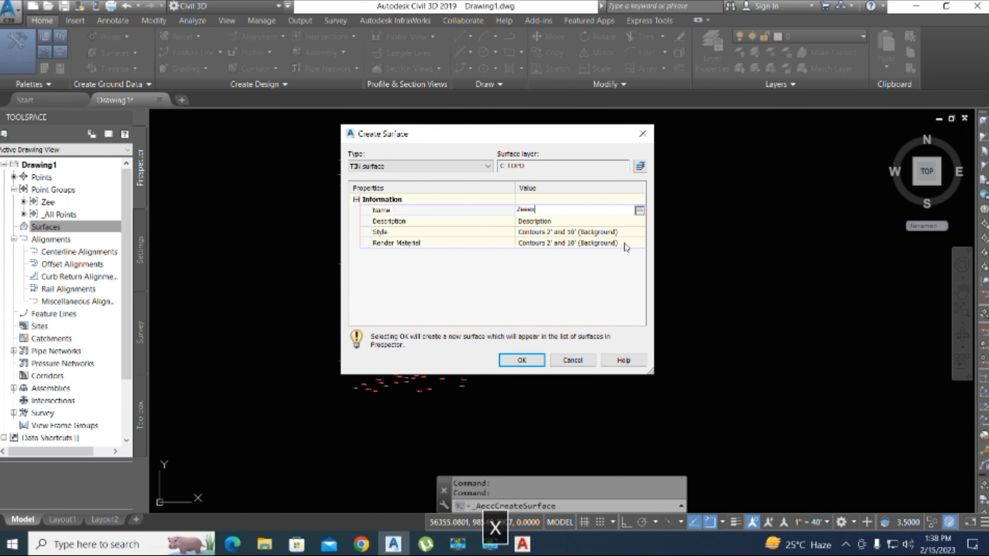
Select Contours 1' and 5' (Design) as the style for the new surface.
left_click(635, 233)
left_click(639, 233)
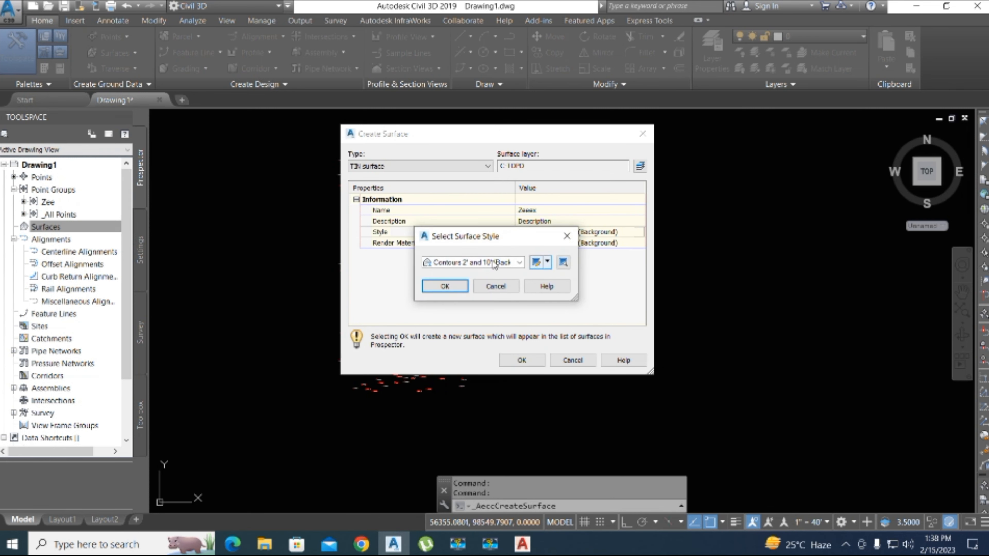
left_click(510, 264)
left_click(493, 307)
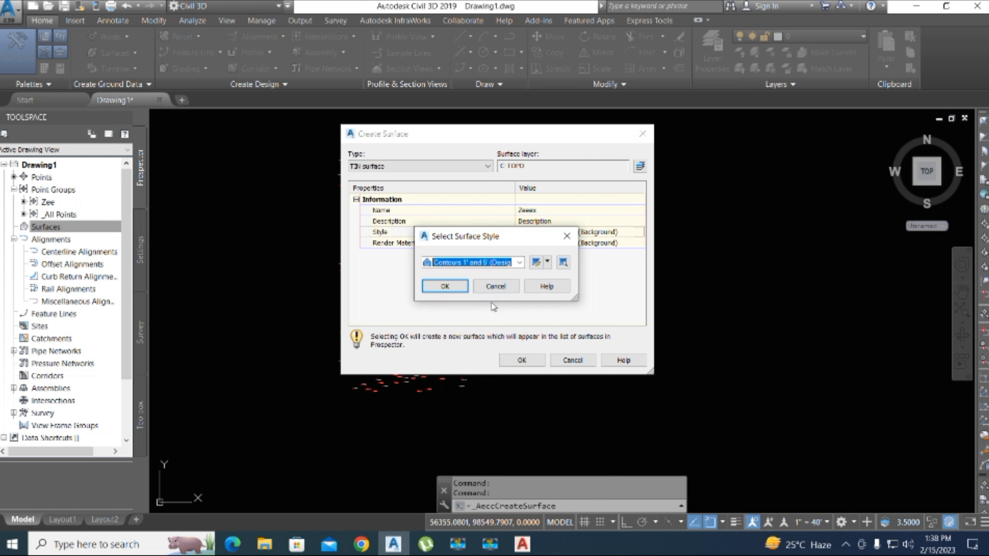
Review the surface style's display components, view directions, points and contour settings, then close the style without changes.
left_click(537, 262)
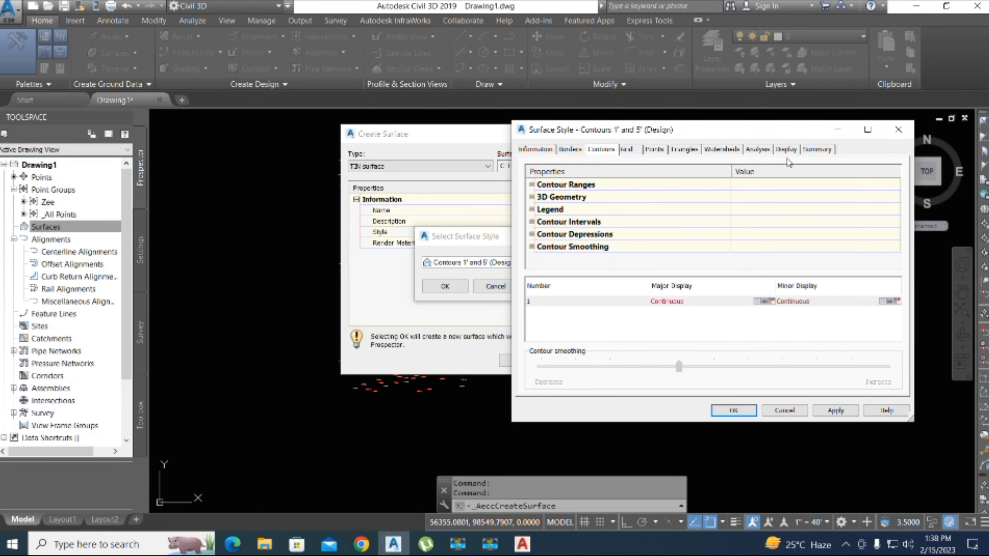
left_click(789, 150)
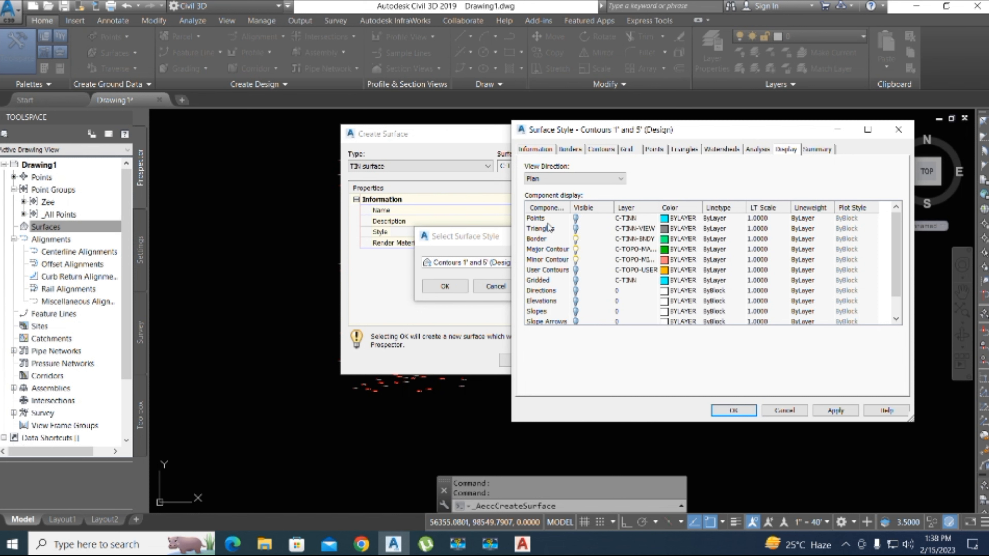
left_click(595, 179)
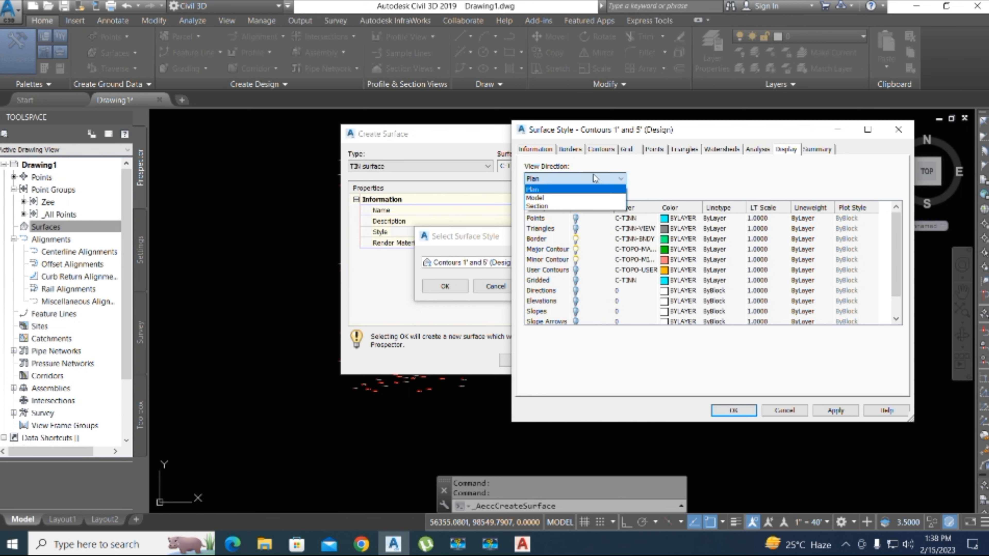
left_click(573, 189)
left_click(650, 152)
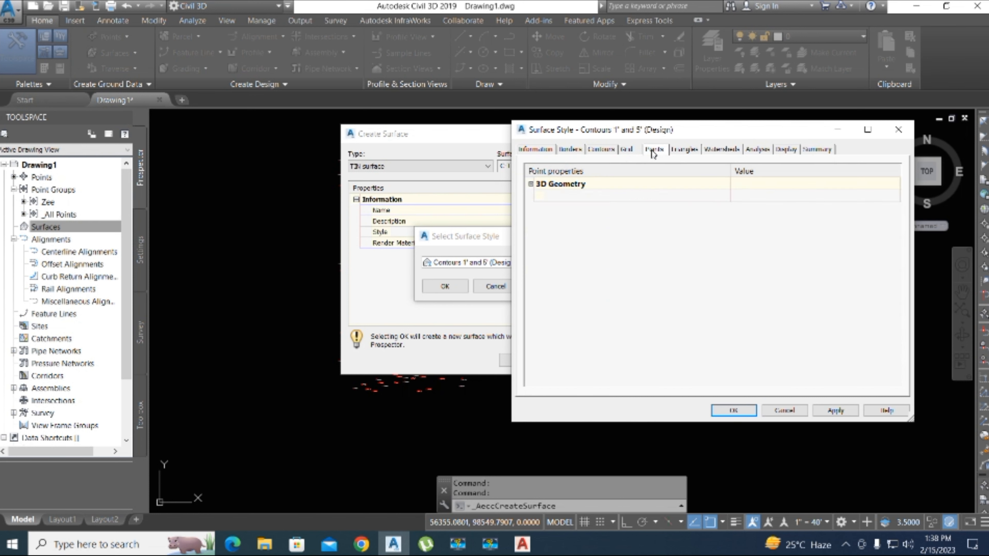
left_click(601, 150)
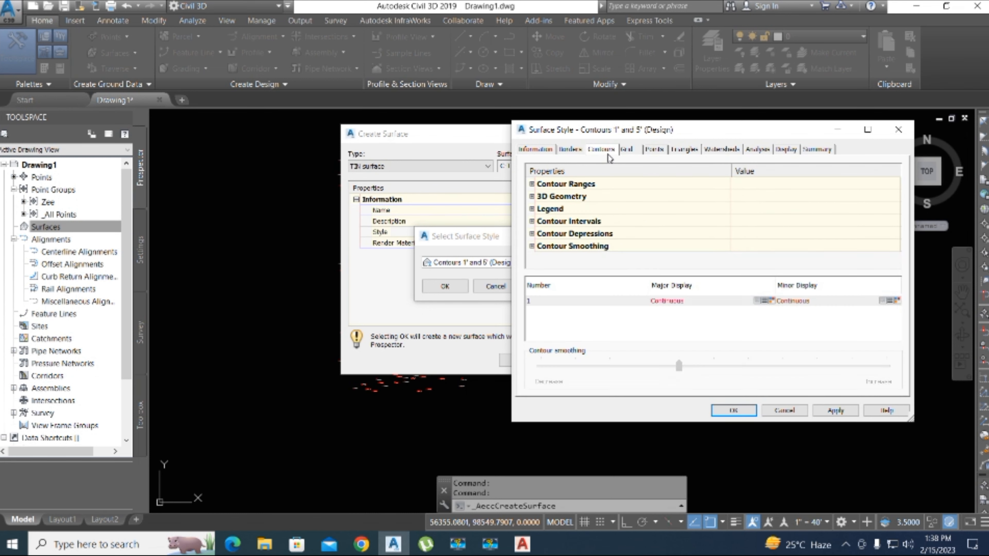
left_click(532, 247)
left_click(533, 247)
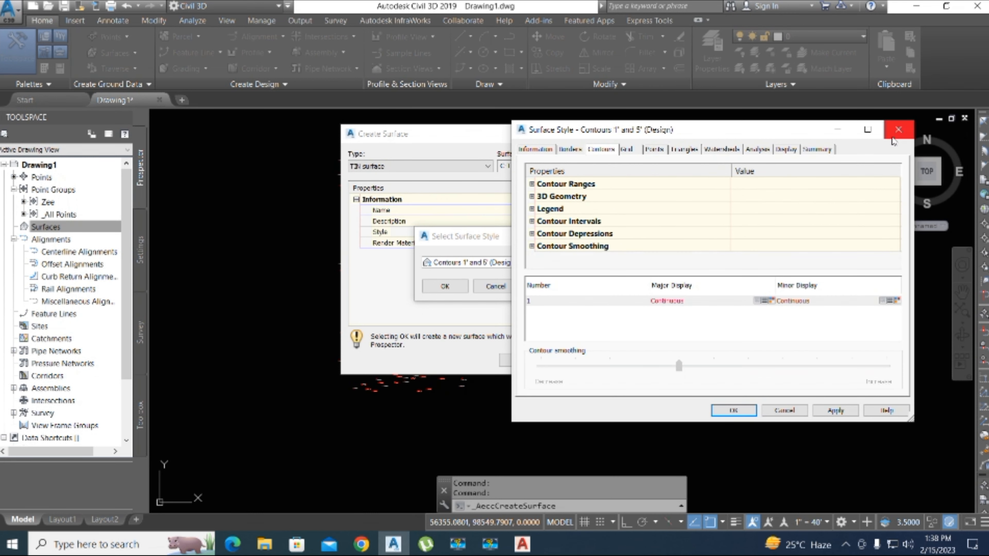
left_click(899, 130)
Accept the surface style, create the Zeeex surface, and expand it in the drawing's surfaces.
left_click(444, 287)
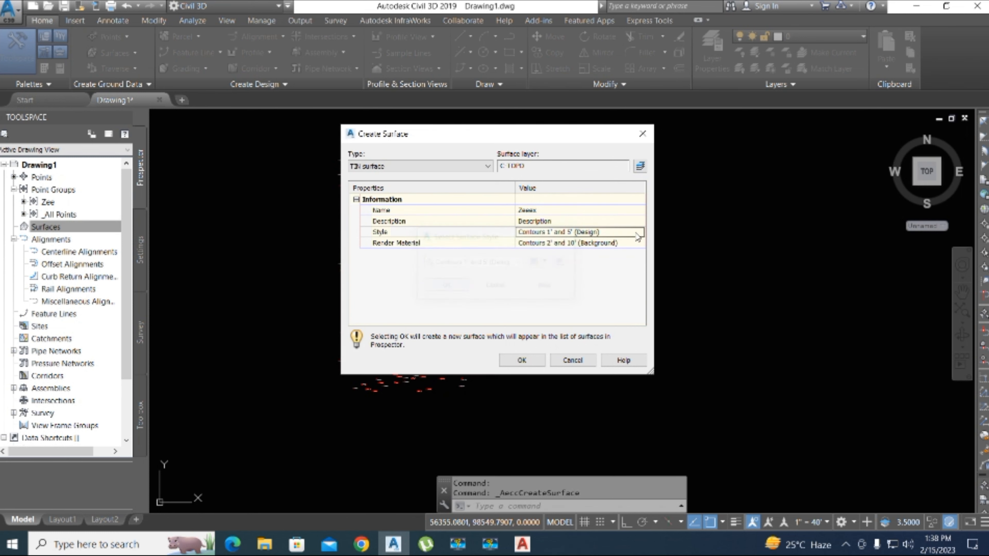
left_click(521, 361)
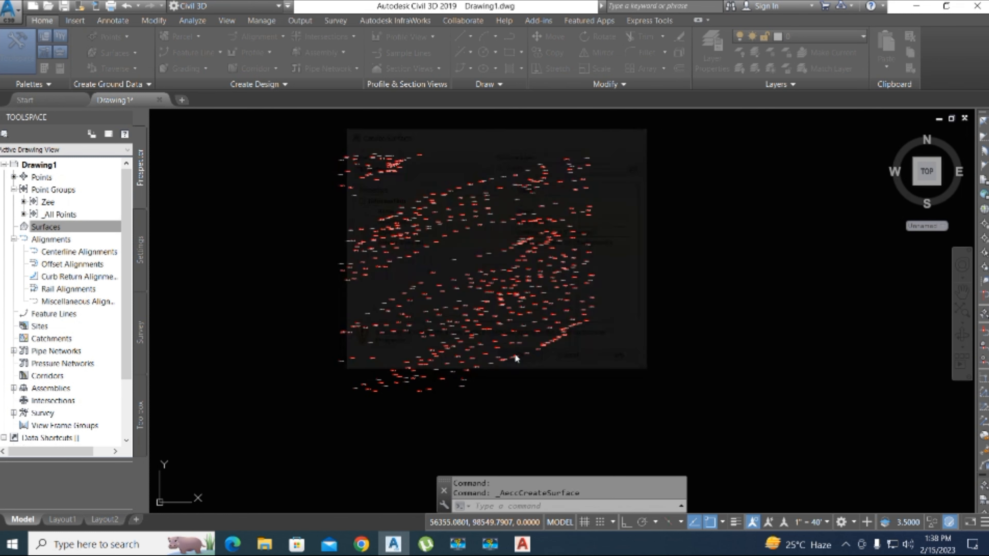
left_click(14, 227)
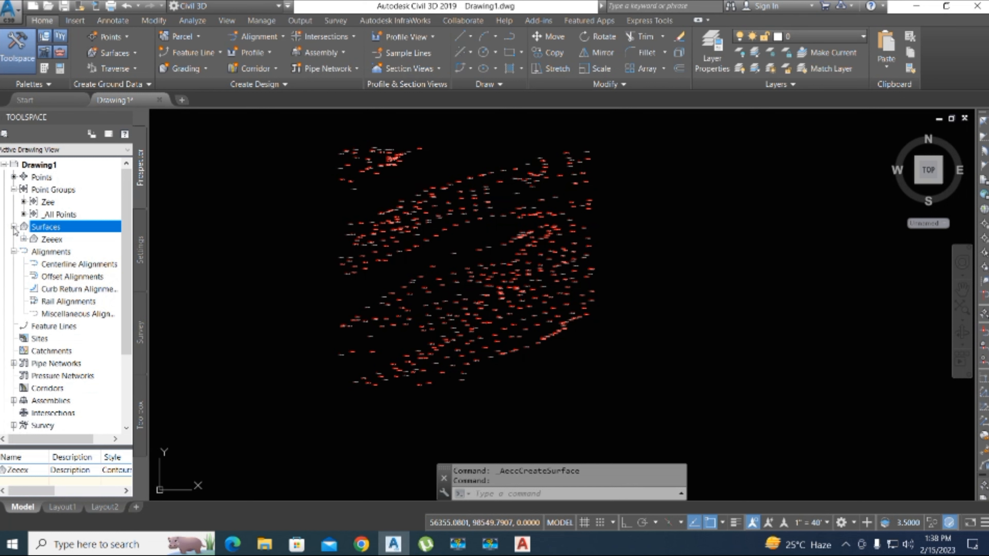
left_click(24, 239)
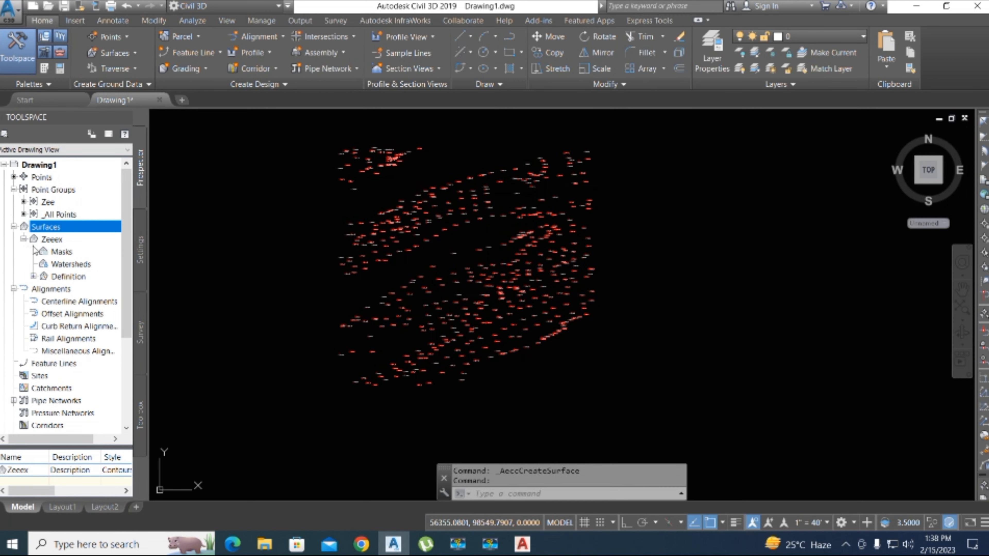
Examine the Zeeex surface's information, definition, analysis and statistics properties, then close them without changes.
left_click(51, 241)
right_click(51, 243)
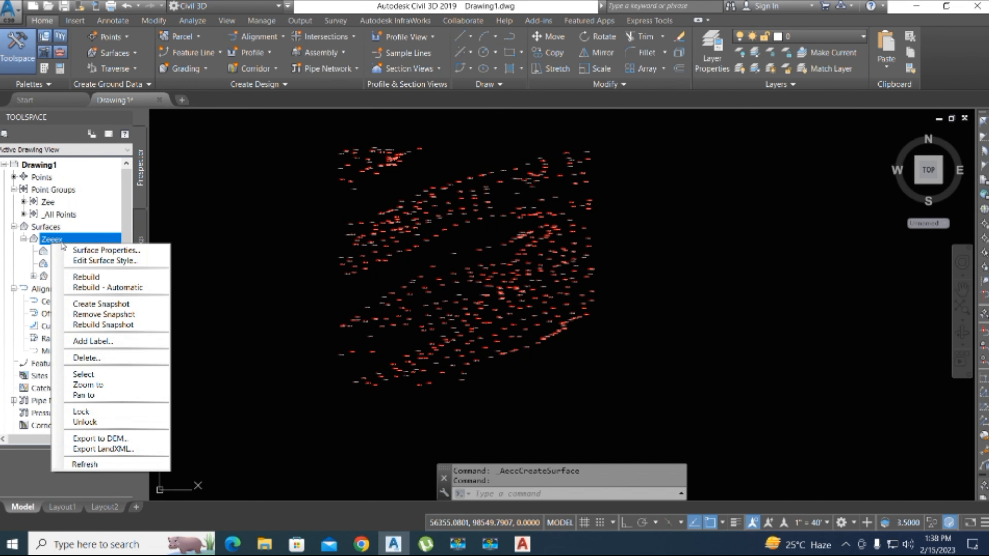
key("Escape")
right_click(63, 243)
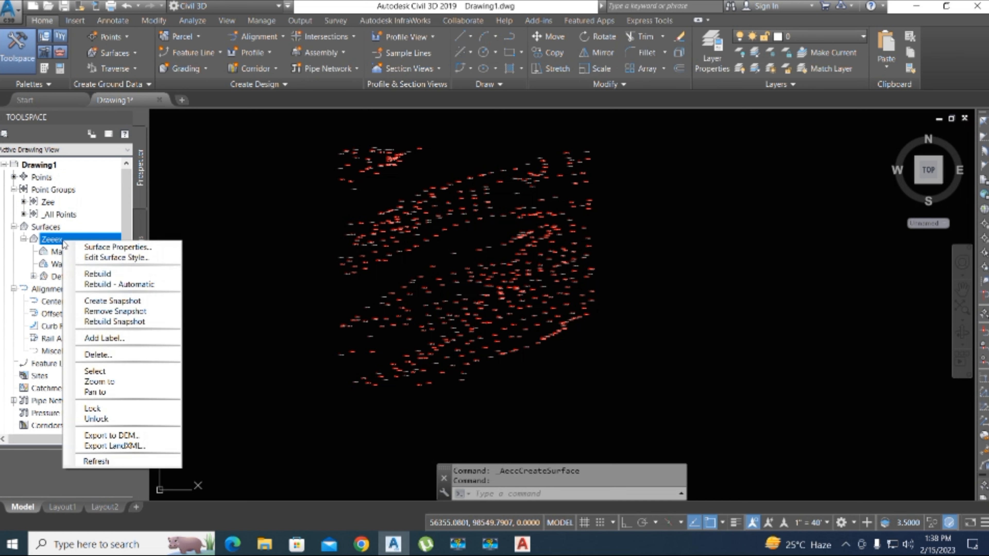
left_click(124, 248)
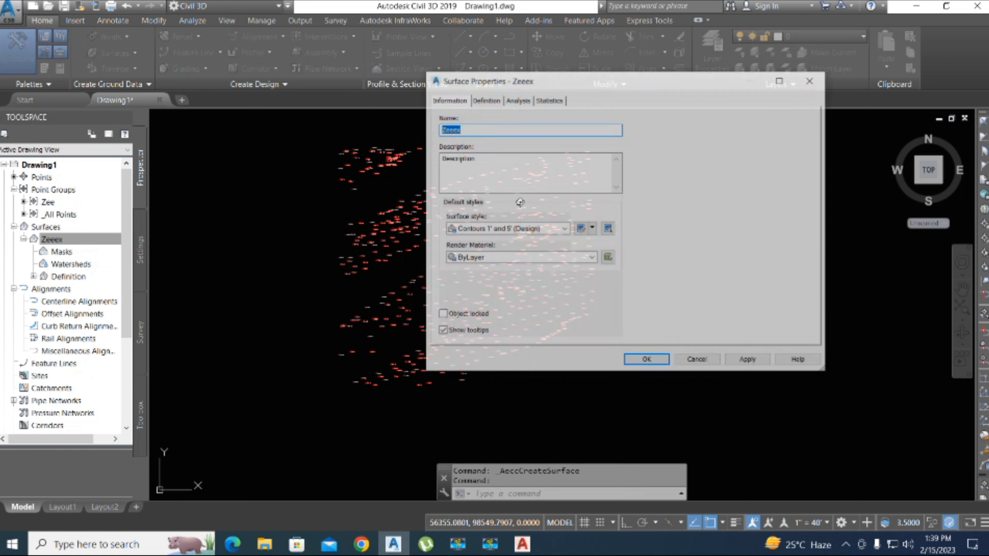
left_click(480, 100)
left_click(518, 101)
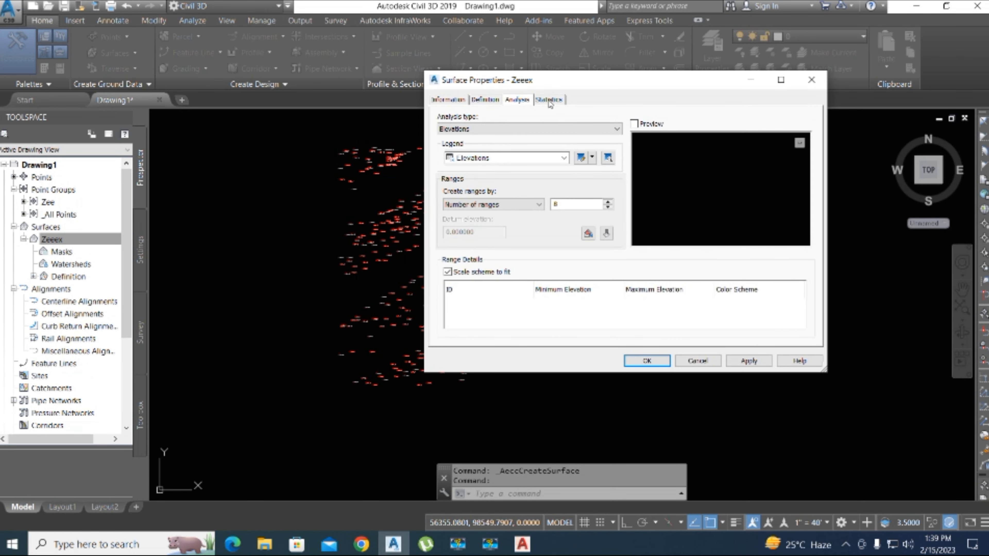
left_click(552, 102)
left_click(447, 101)
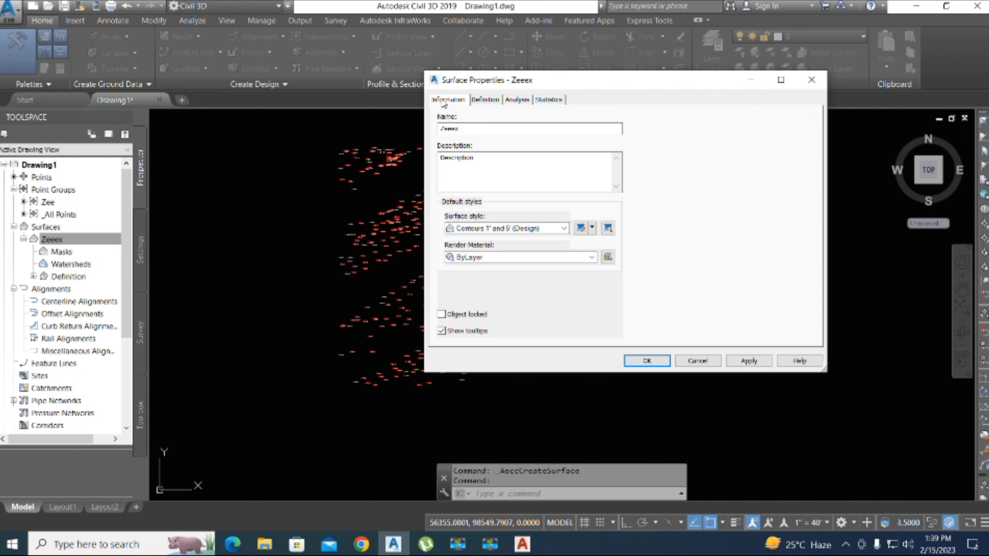
left_click(705, 366)
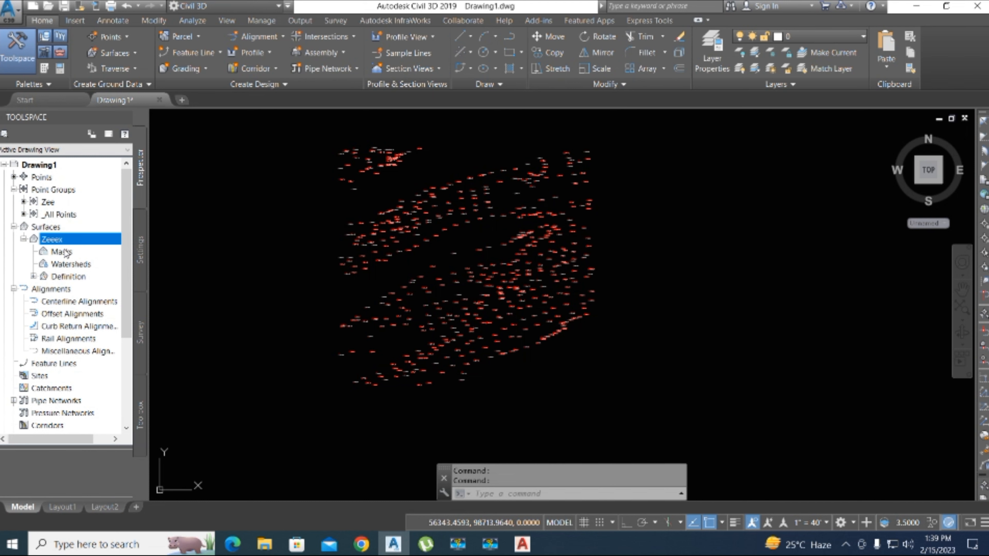
Expand the Zeeex surface's definition and look through its data types and available commands.
left_click(34, 277)
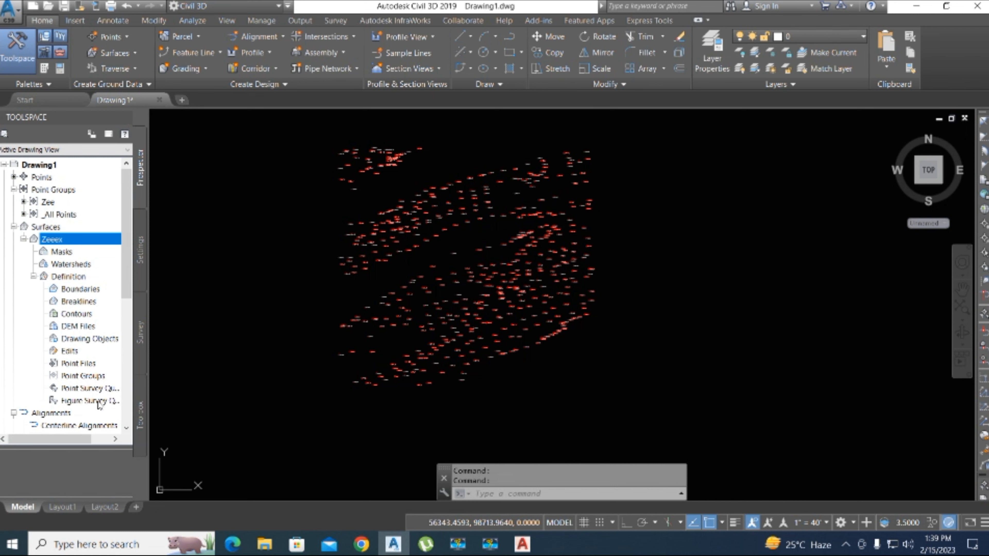
left_click(23, 240)
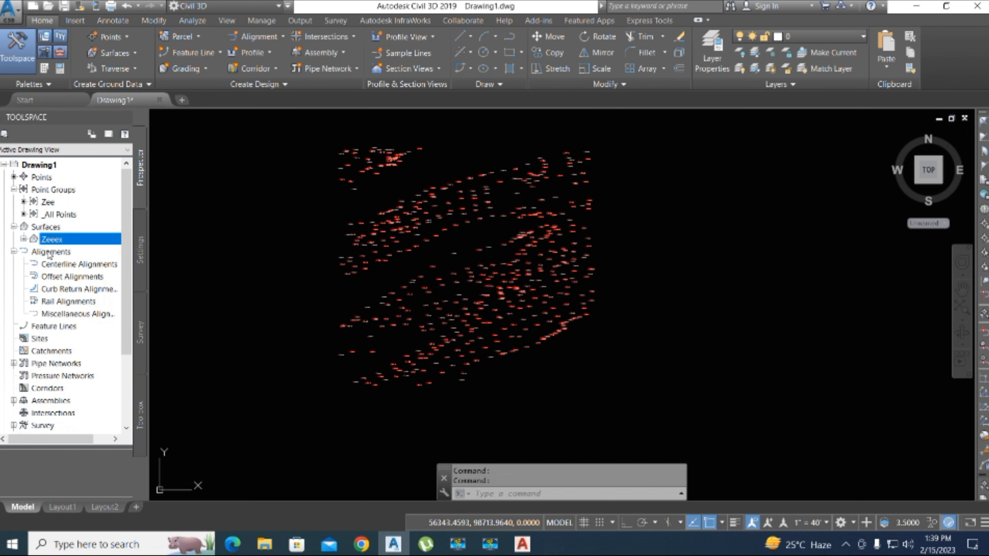
right_click(53, 244)
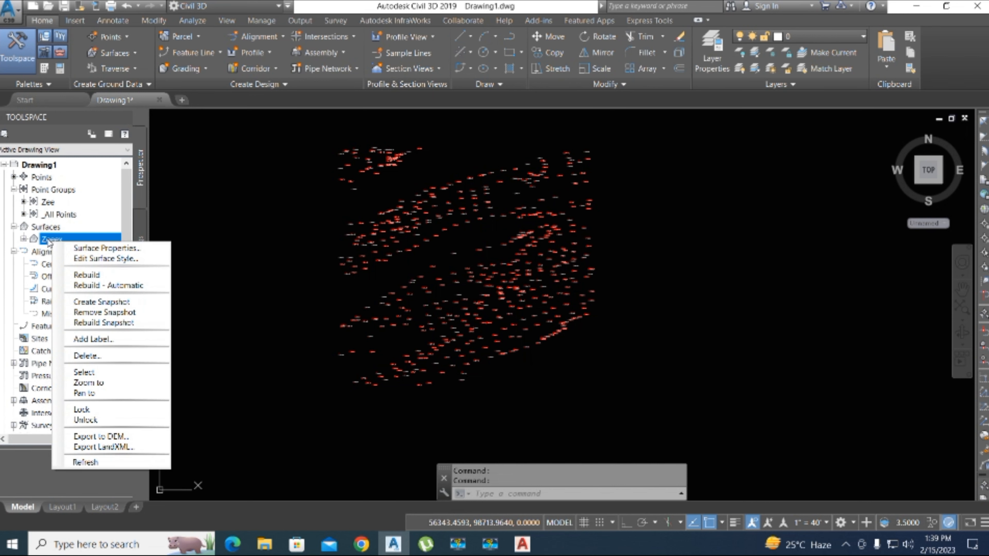
left_click(23, 239)
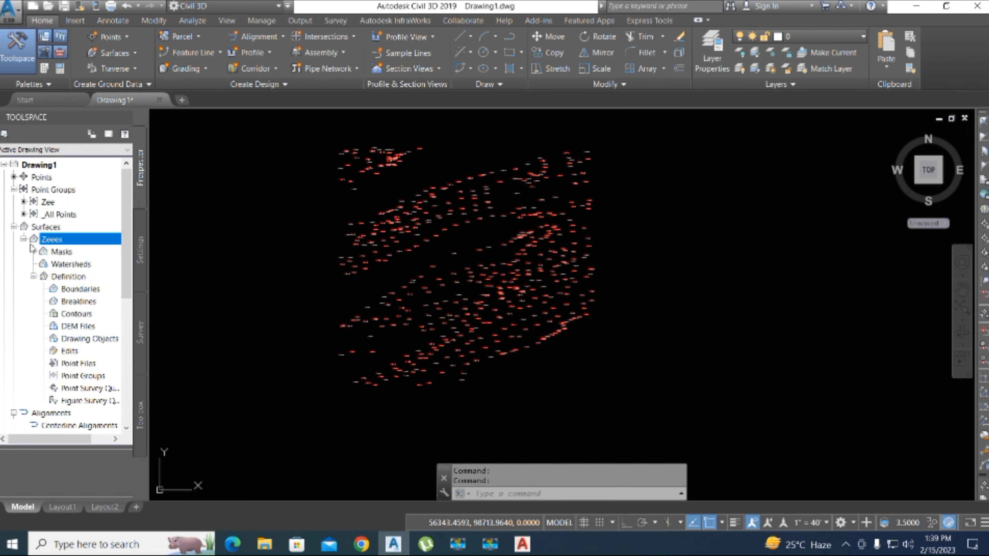
left_click(24, 240)
left_click(25, 240)
scroll(64, 279, "down", 3)
scroll(63, 278, "up", 3)
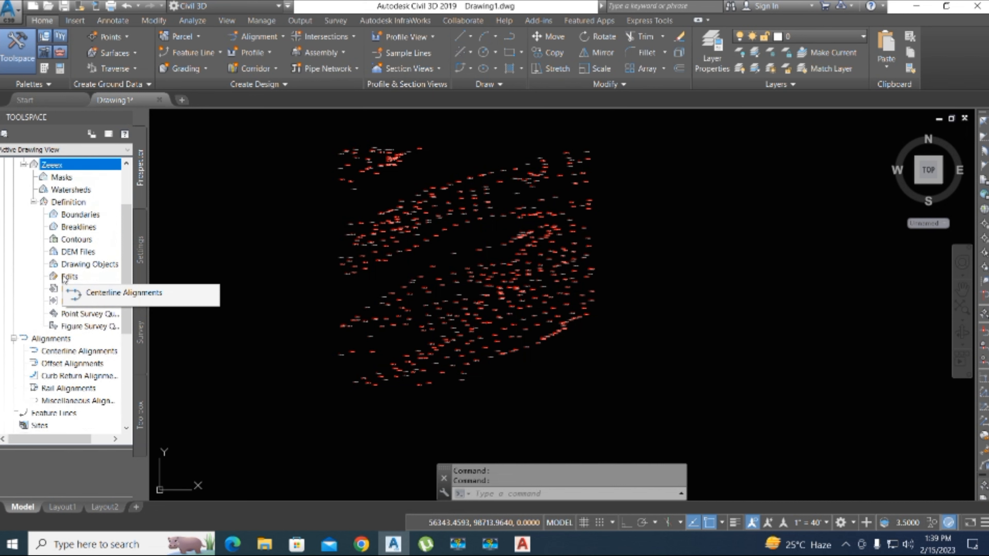
left_click(33, 202)
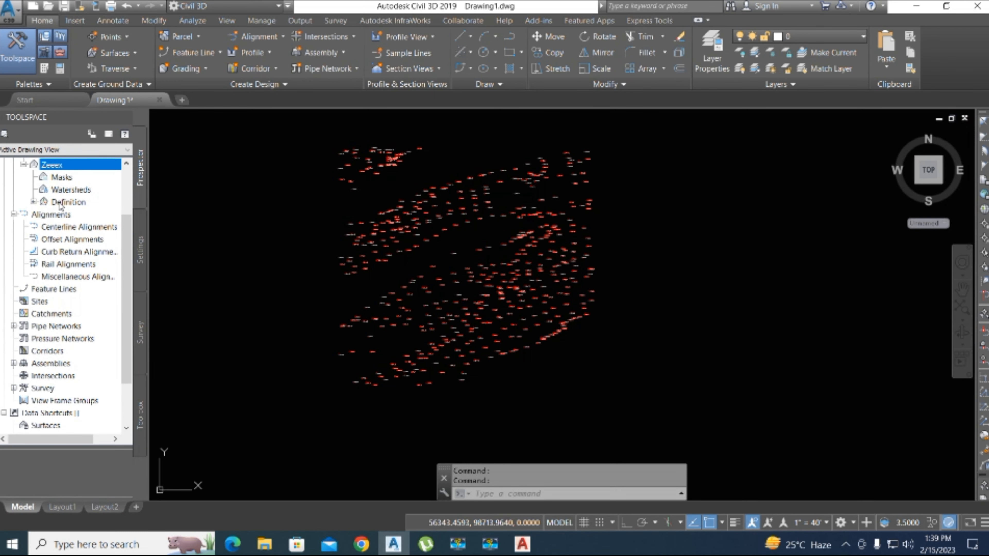
left_click(68, 202)
right_click(69, 207)
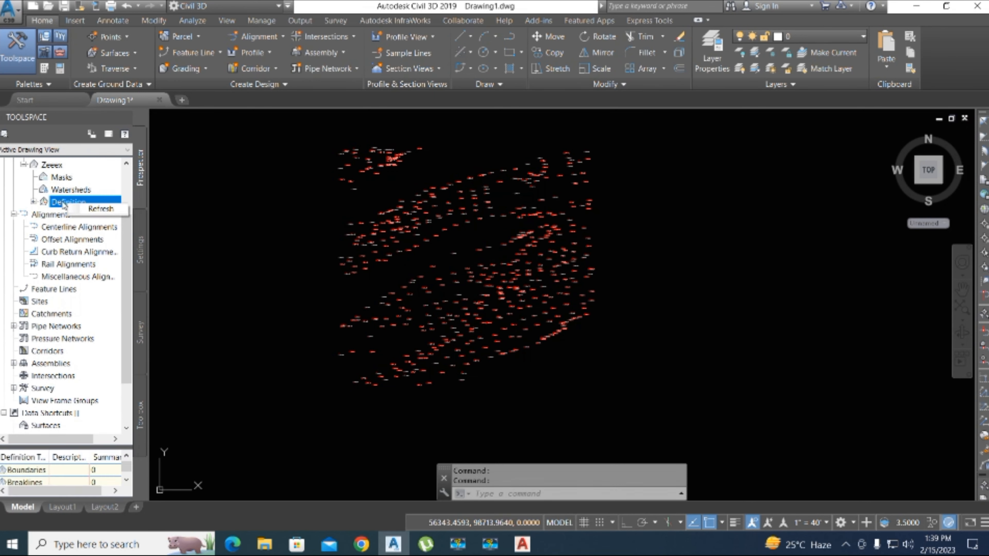
key("Escape")
left_click(33, 202)
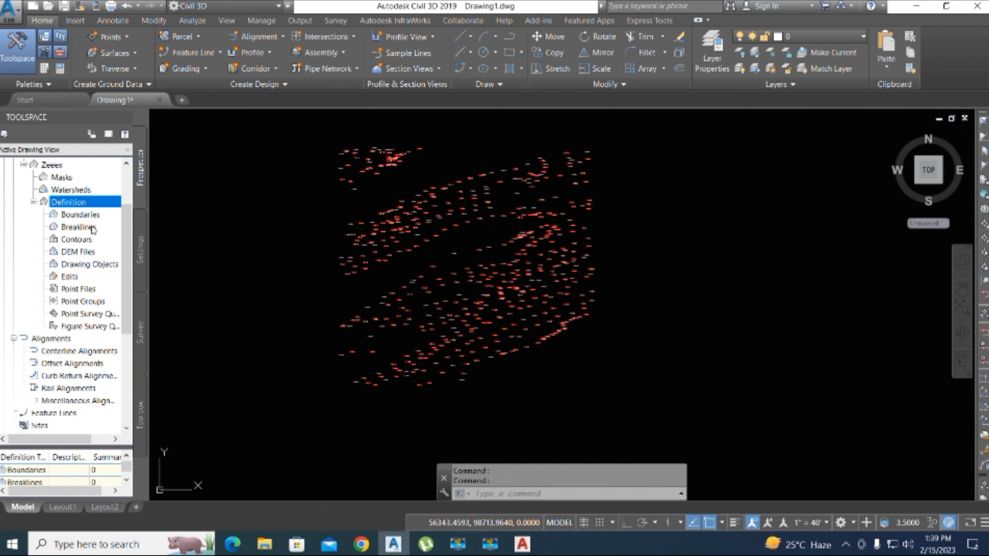
left_click(89, 265)
right_click(92, 271)
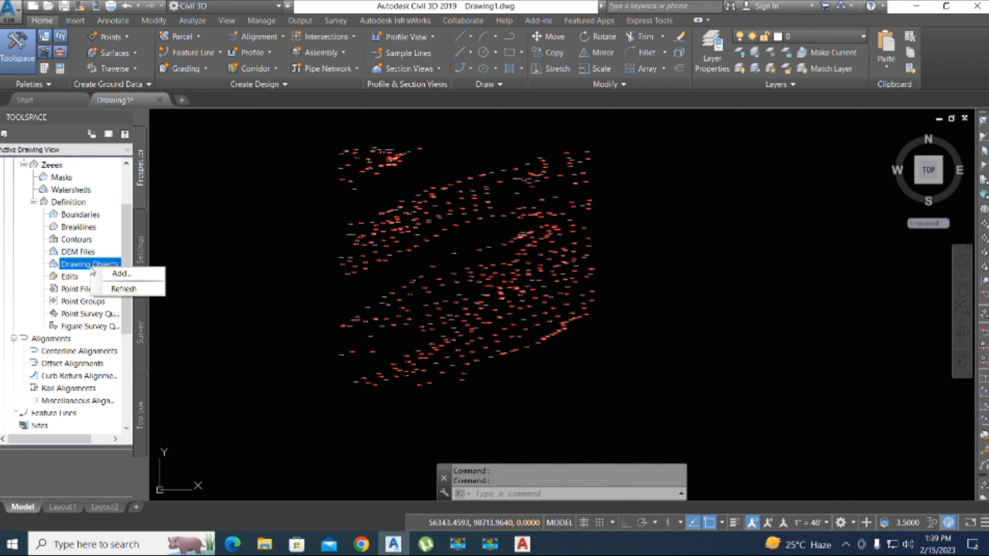
left_click(120, 274)
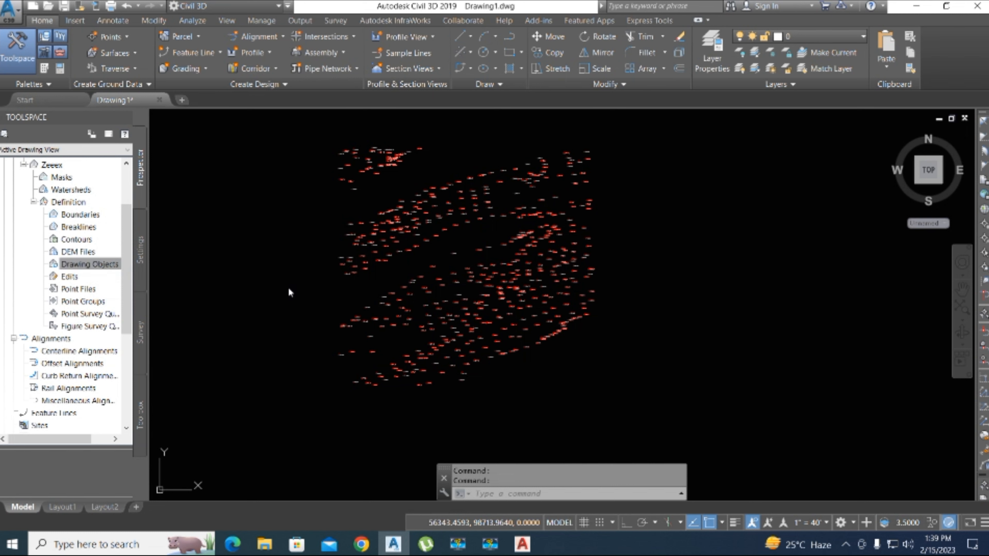
left_click_drag(485, 218, 749, 173)
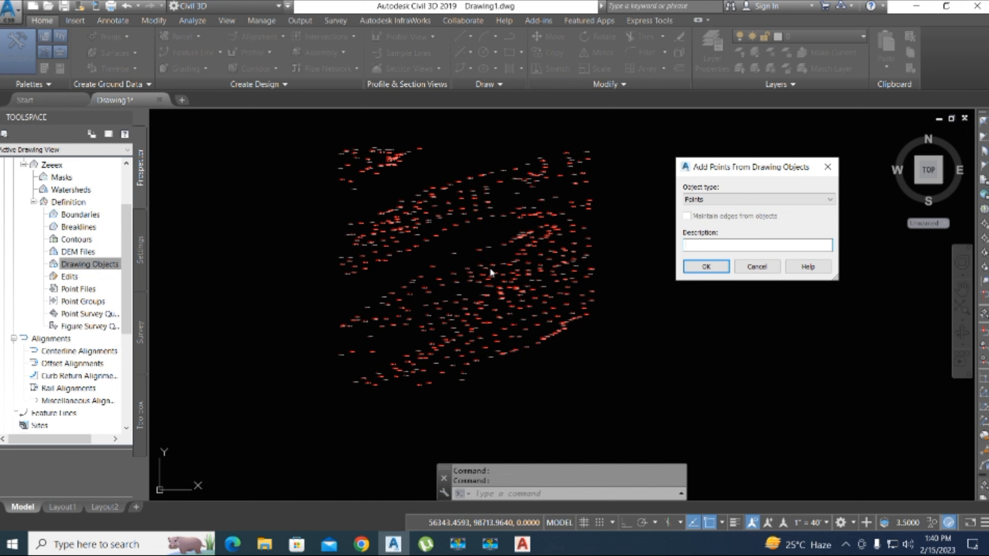
left_click(777, 200)
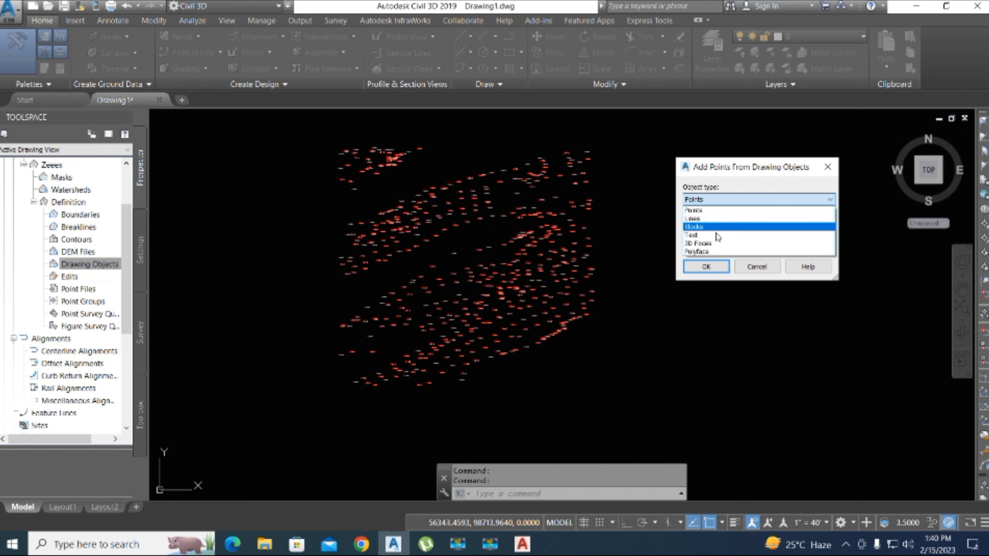
left_click(700, 228)
left_click(744, 199)
left_click(706, 216)
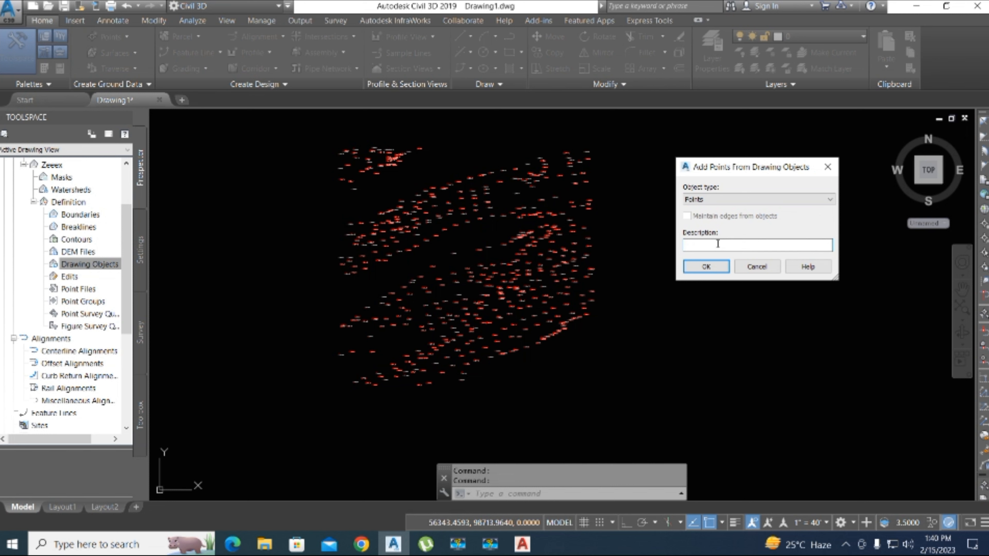
type("Zee")
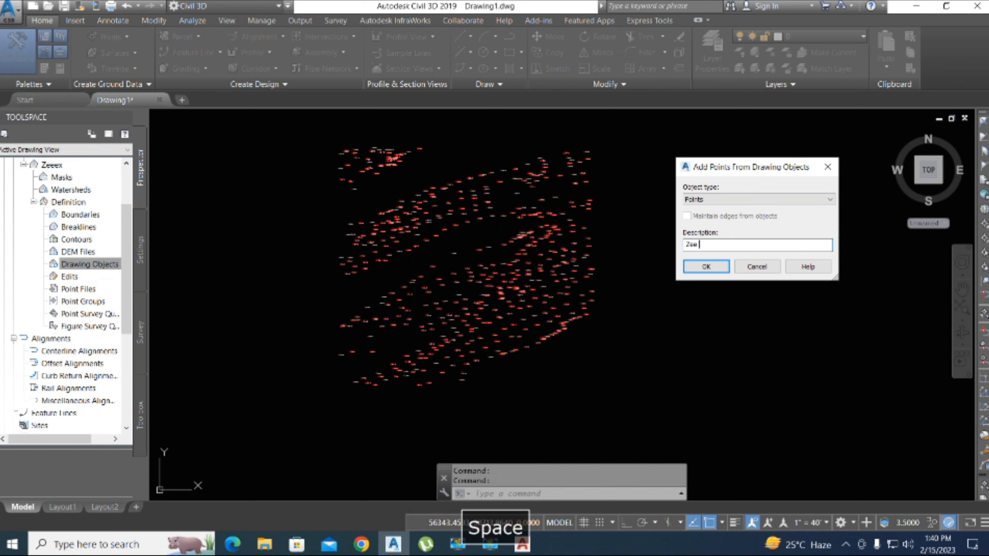
type("Surface")
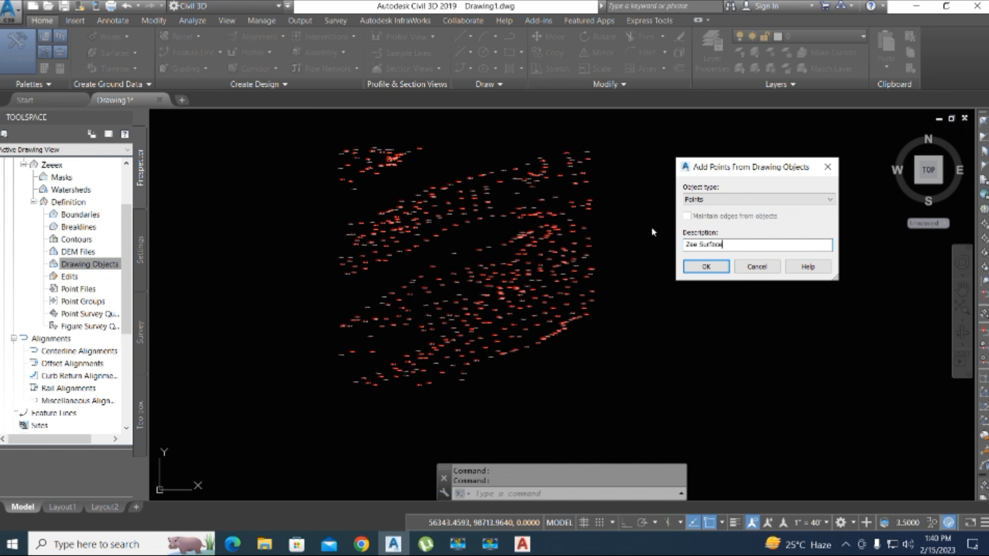
left_click(706, 268)
key("Escape")
scroll(669, 283, "down", 3)
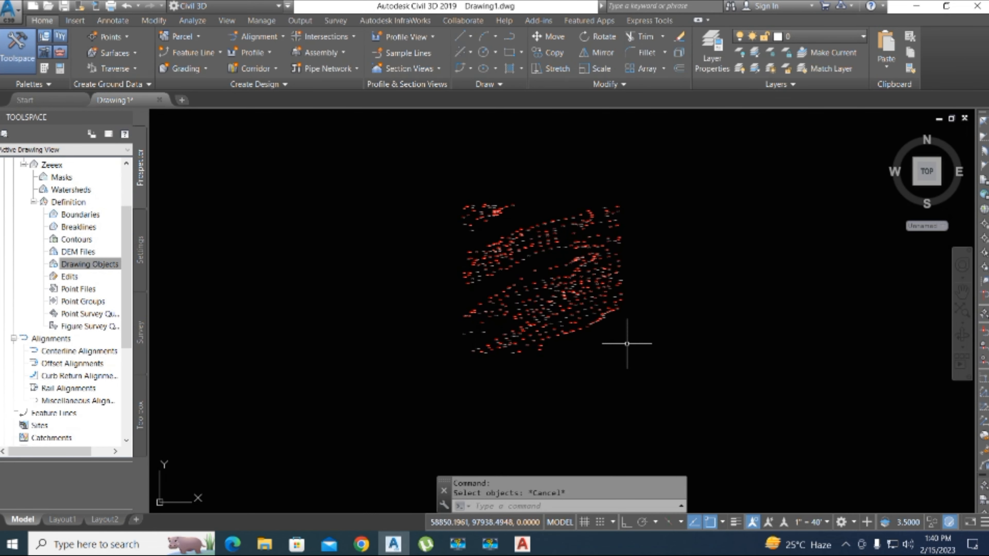
left_click(74, 269)
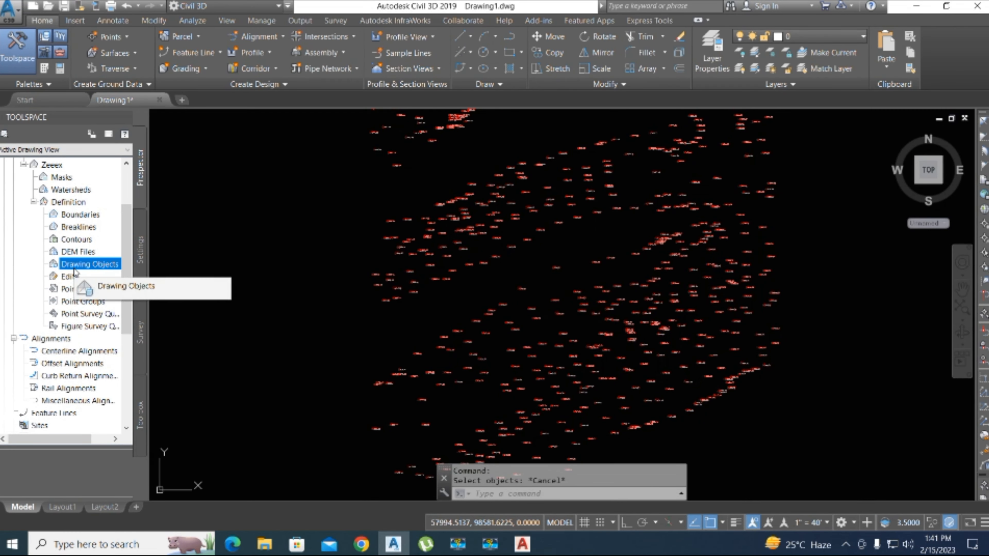
scroll(562, 278, "down", 3)
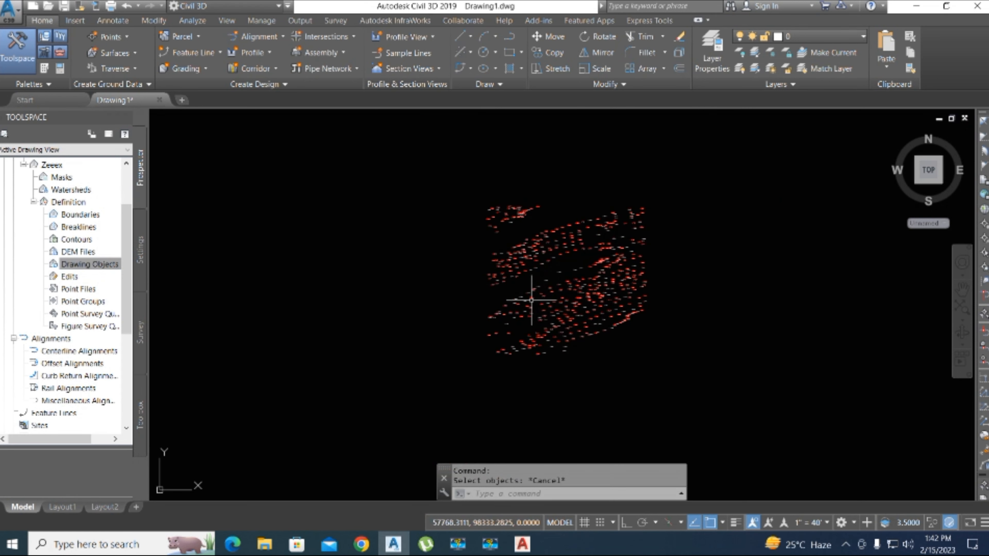
scroll(565, 311, "up", 1)
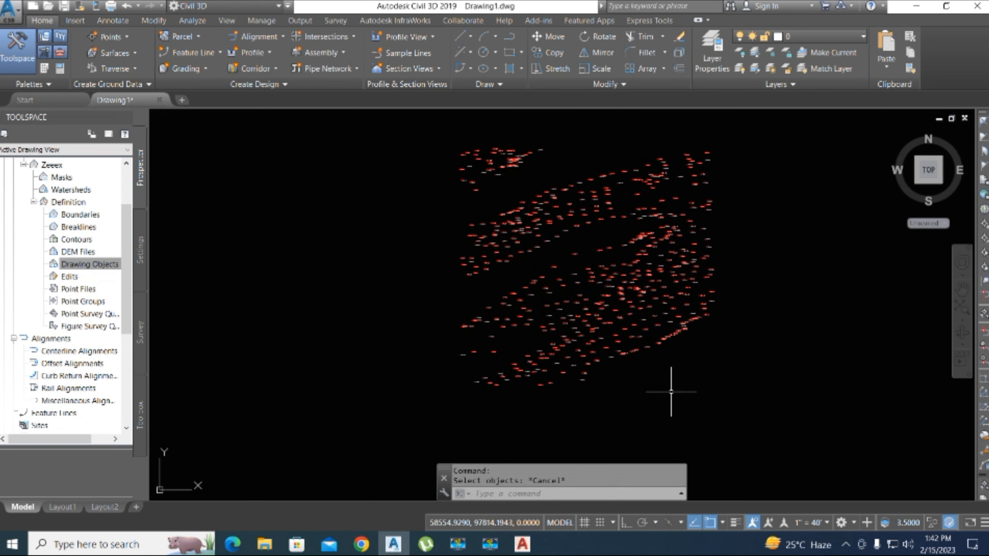
Add the Zee point group as data to the Zeeex surface.
left_click(33, 201)
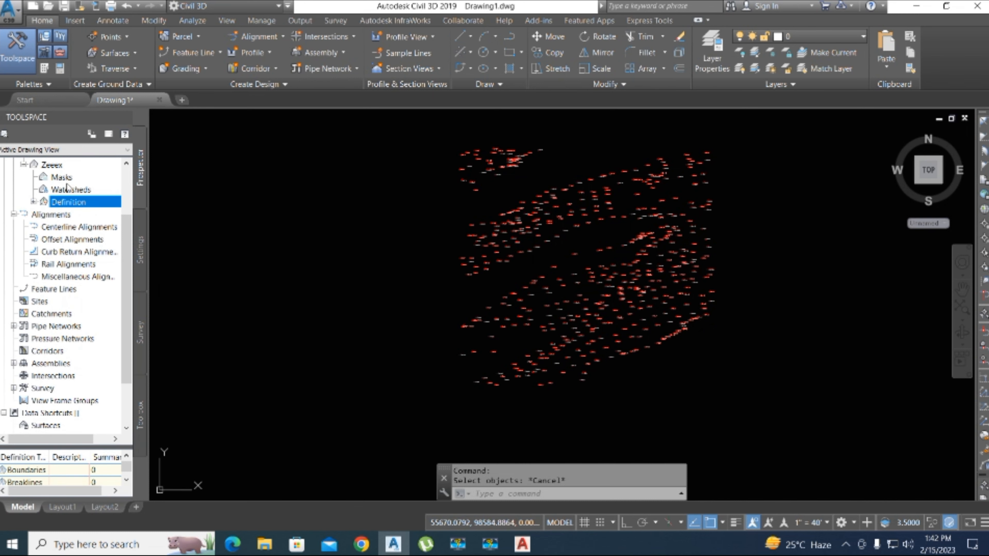
left_click(58, 165)
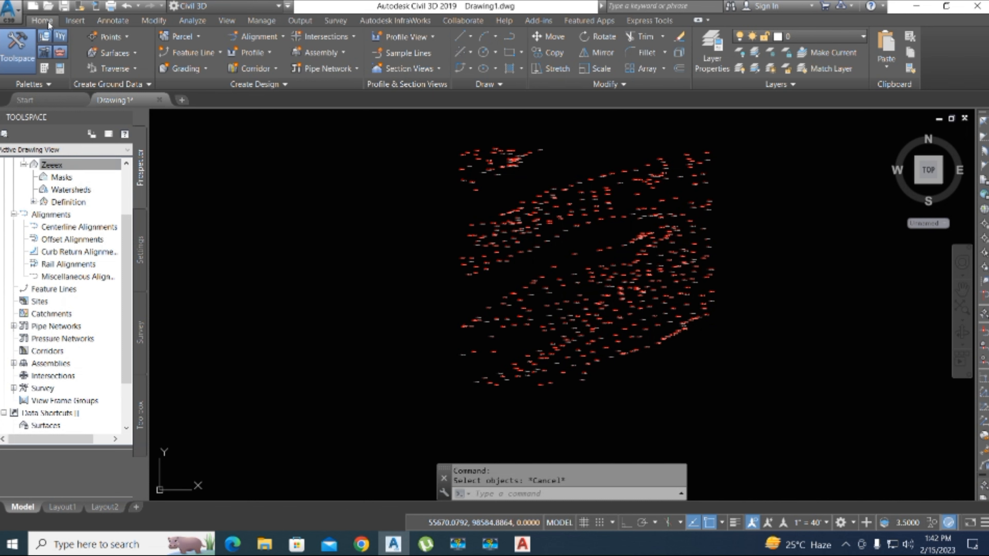
left_click(72, 20)
left_click(113, 21)
left_click(153, 21)
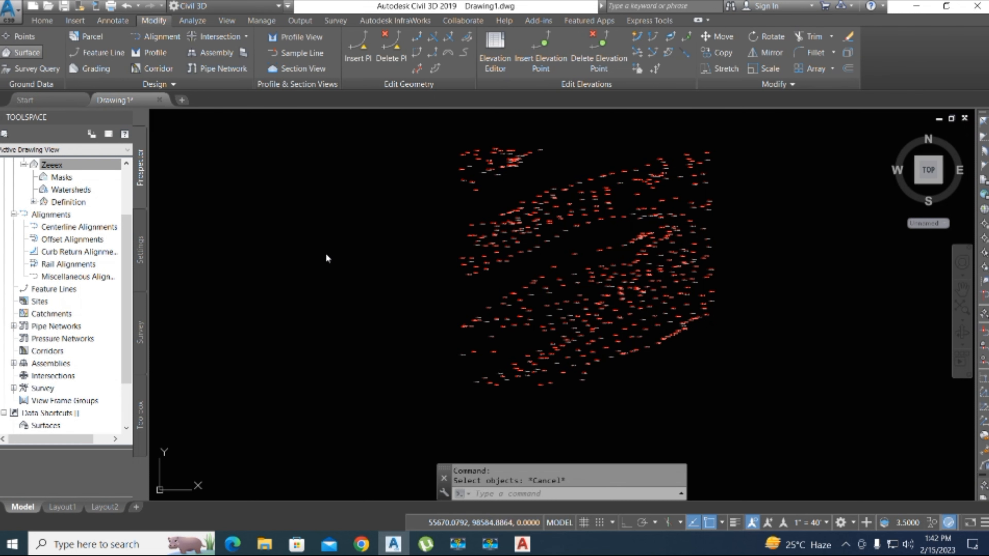
left_click(245, 70)
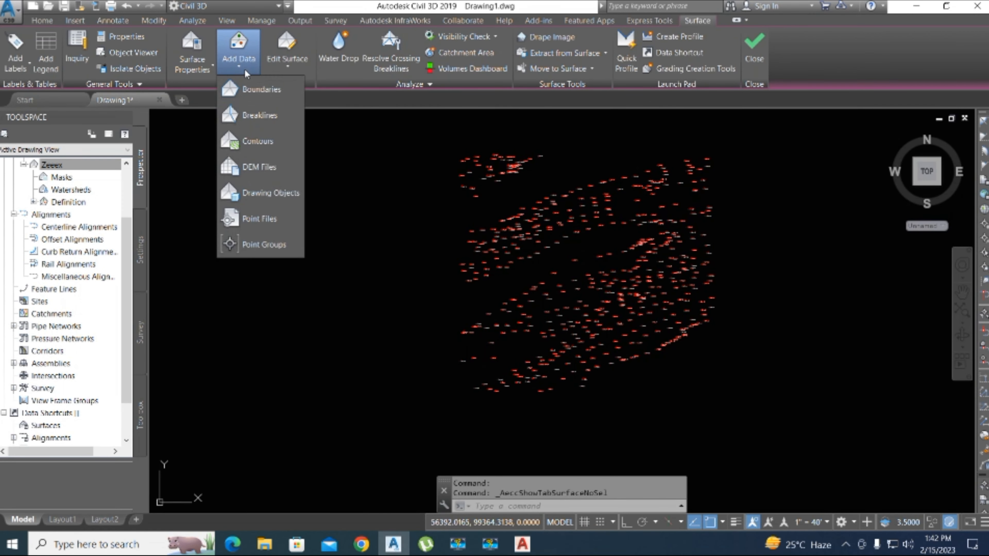
left_click(73, 186)
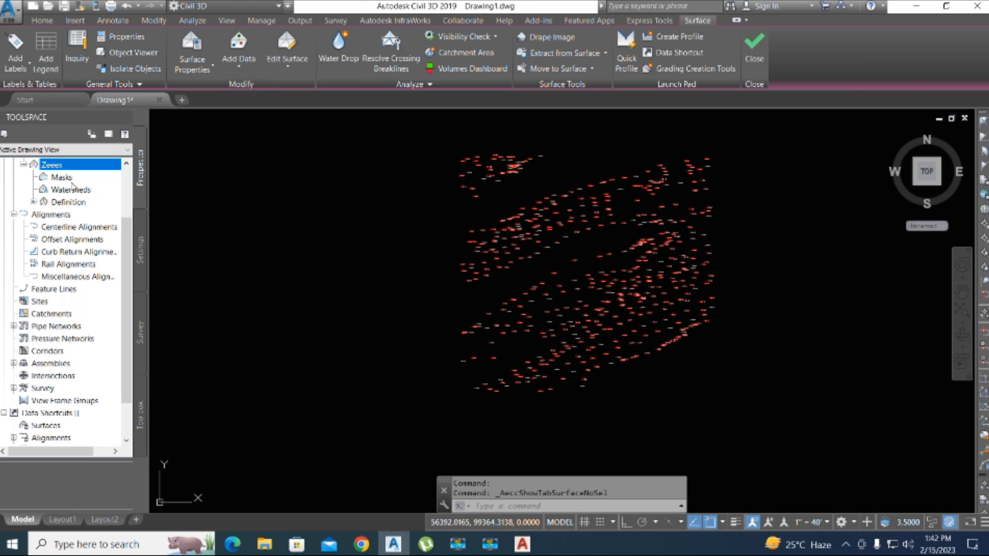
left_click(238, 54)
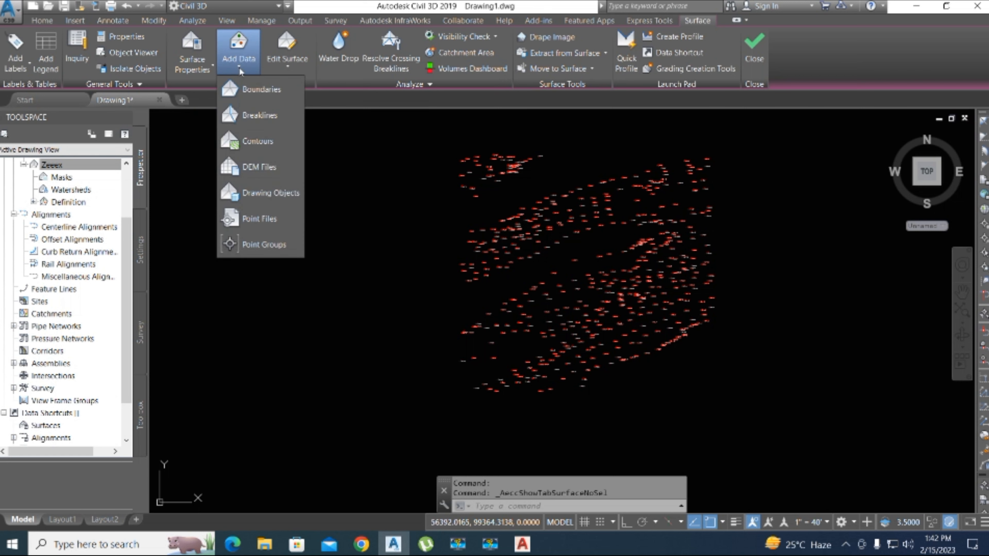
left_click(282, 245)
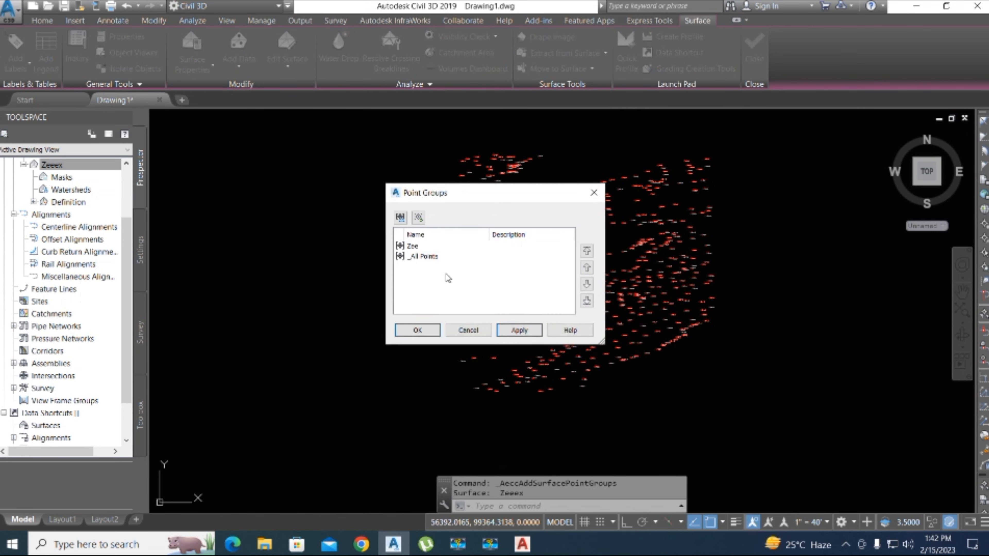
left_click(413, 247)
left_click(417, 330)
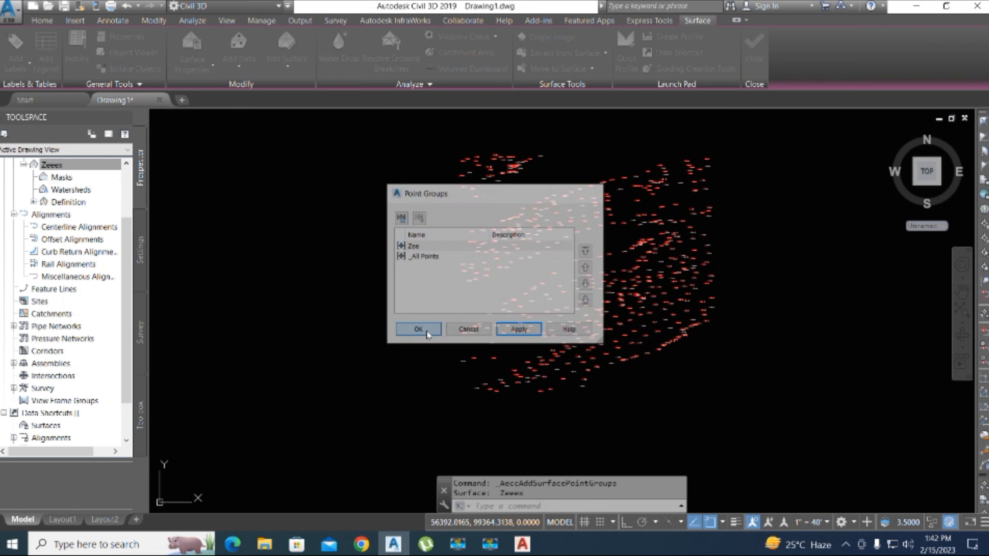
Inspect the Zeeex surface in 3D in the Object Viewer from several angles, then close the viewer.
scroll(524, 300, "up", 2)
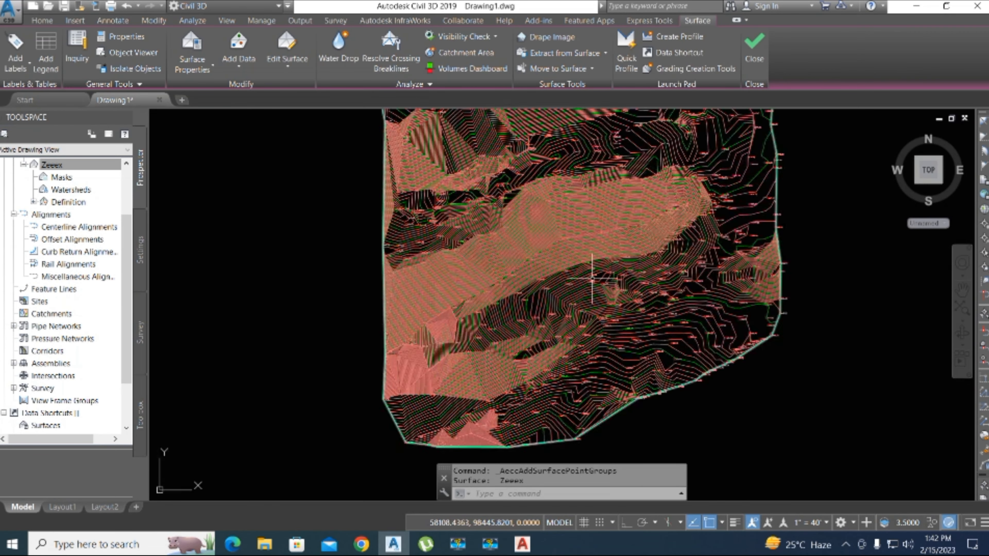
left_click(567, 233)
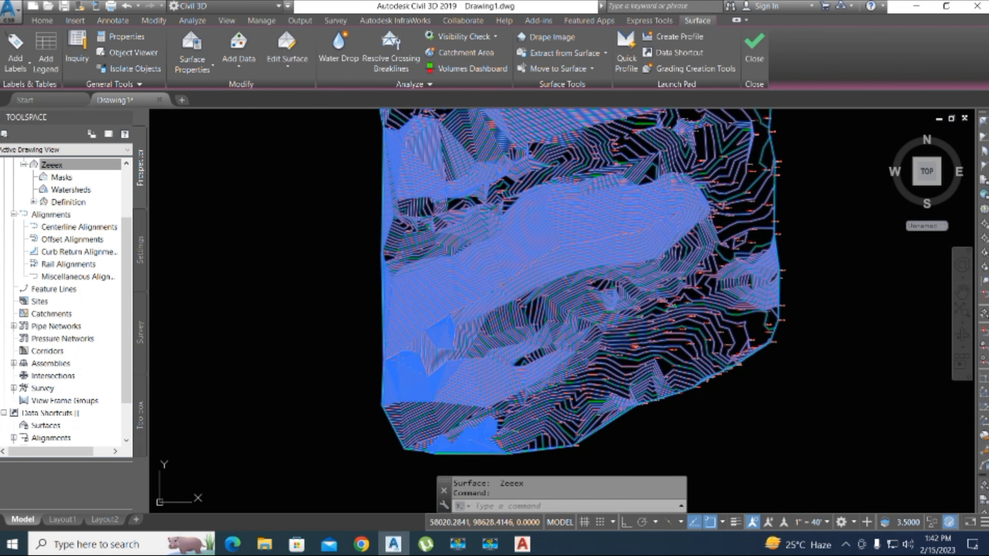
right_click(565, 237)
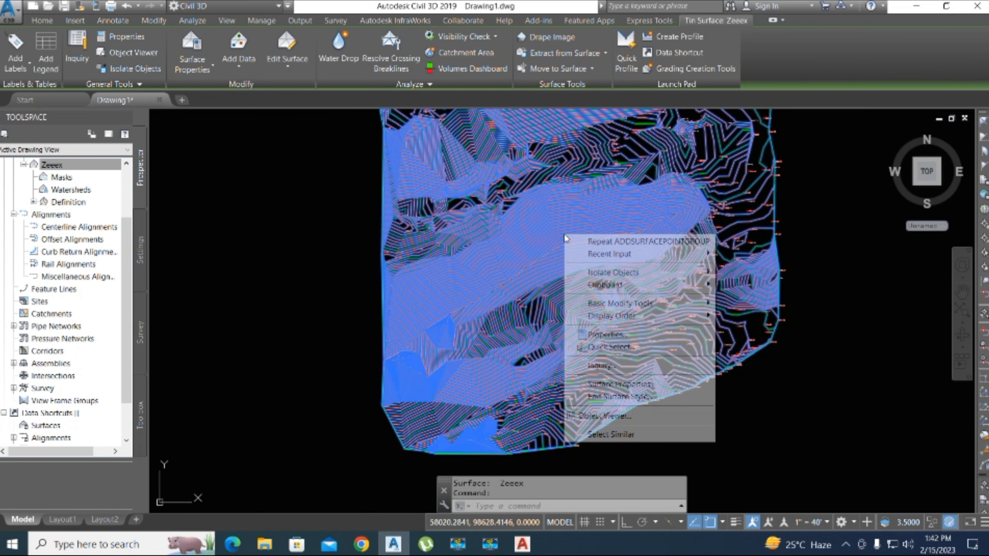
left_click(628, 416)
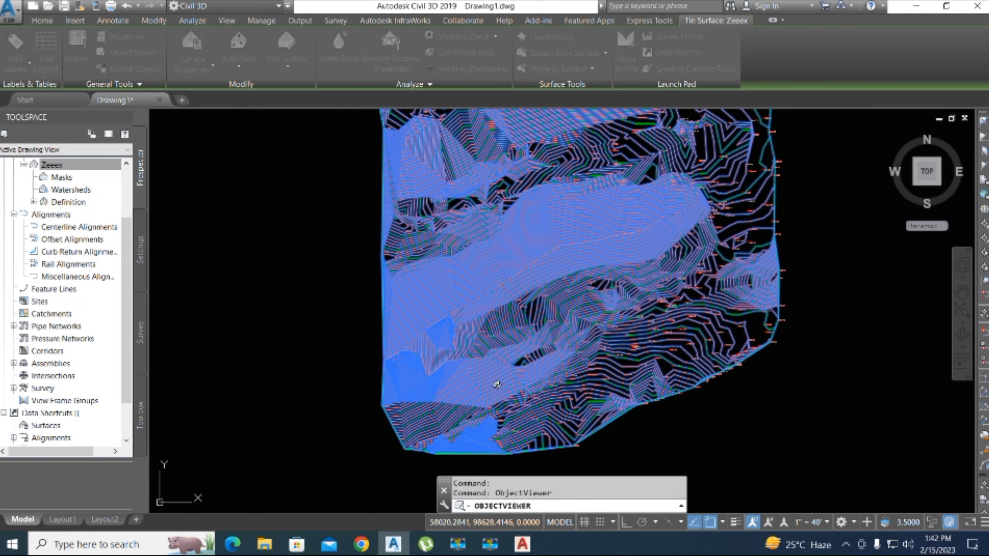
mouse_move(503, 351)
left_mouse_down()
mouse_move(518, 259)
mouse_move(437, 342)
mouse_move(569, 392)
mouse_move(616, 340)
mouse_move(629, 303)
mouse_move(592, 350)
mouse_move(368, 325)
mouse_move(467, 362)
mouse_move(375, 414)
mouse_move(452, 409)
mouse_move(596, 338)
mouse_move(325, 421)
left_mouse_up()
scroll(325, 421, "up", 3)
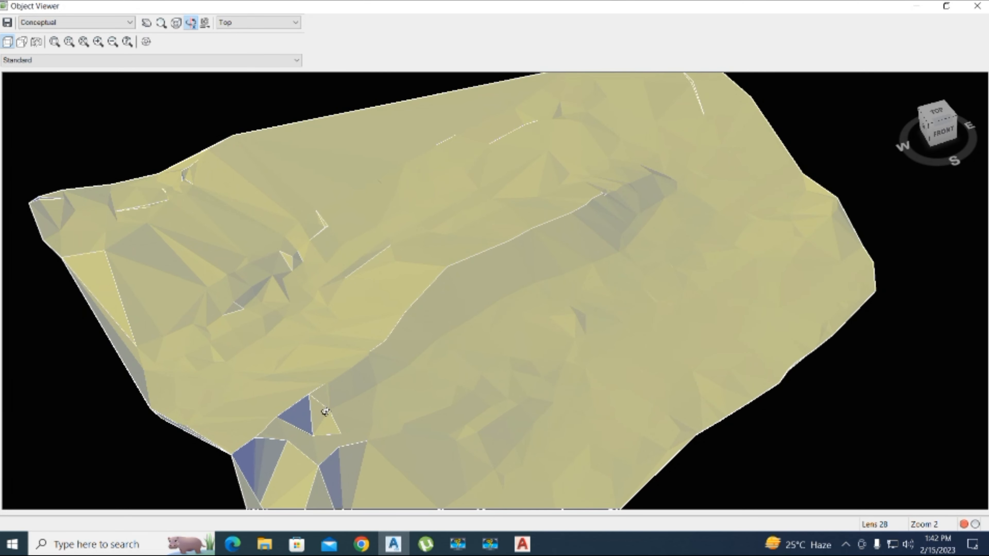
scroll(406, 394, "down", 3)
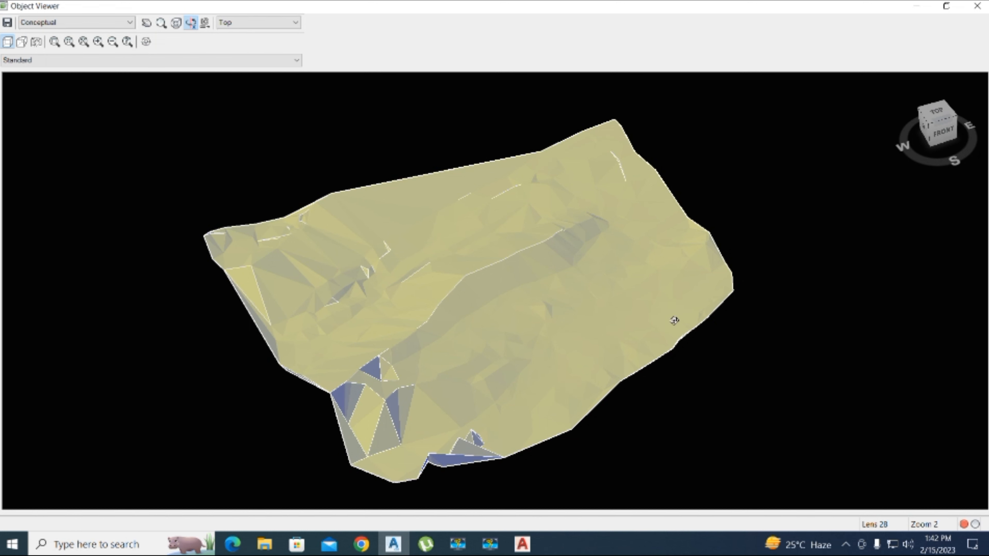
middle_click_drag(755, 280, 735, 272)
left_click_drag(675, 285, 461, 382)
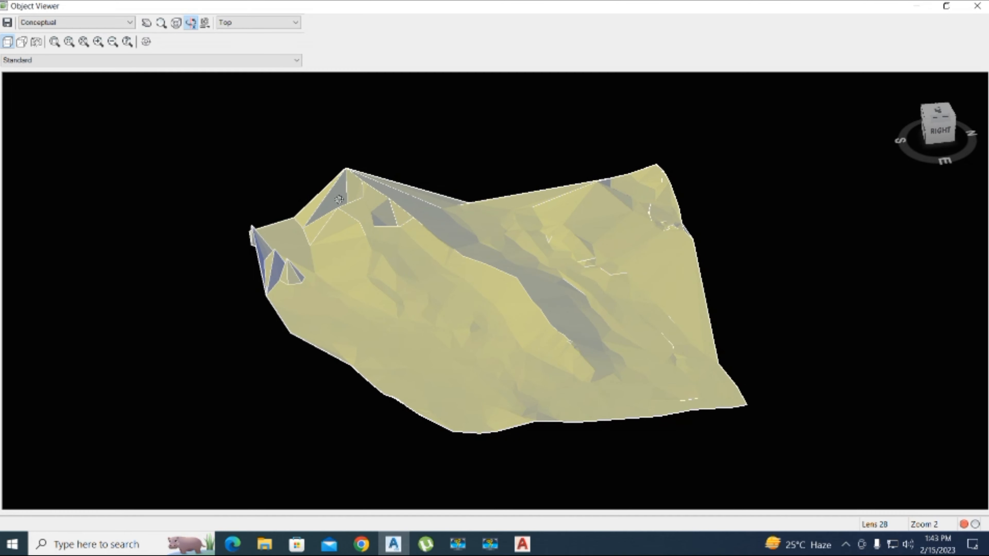
scroll(336, 197, "up", 2)
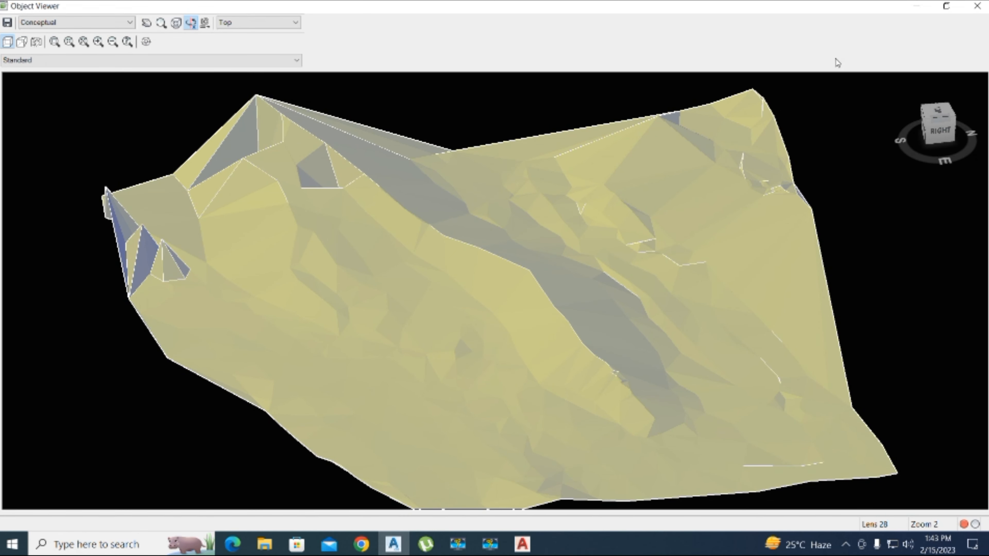
left_click(979, 6)
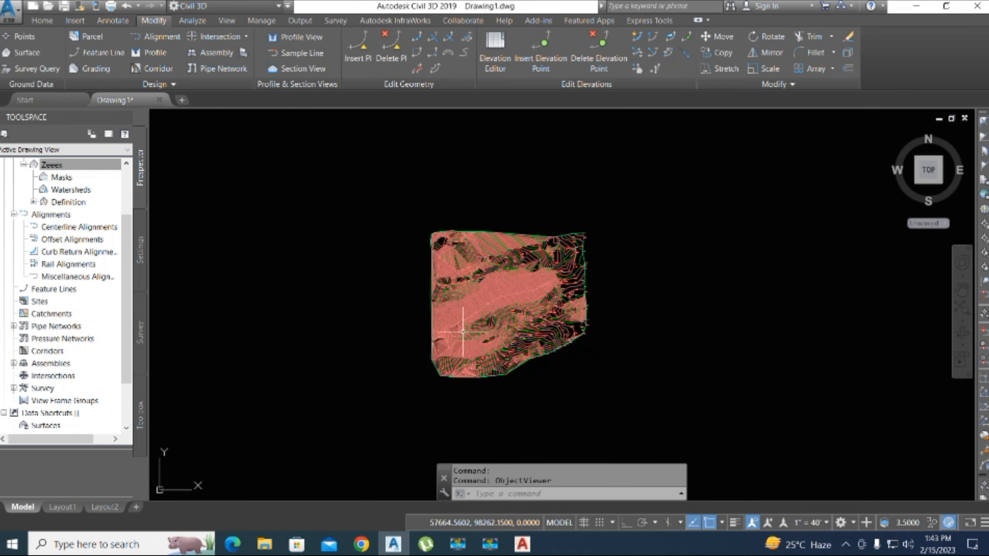
Examine the dense contours, triangulated peaks and point elevations near the southwest edge of the Zeeex surface.
scroll(483, 294, "up", 5)
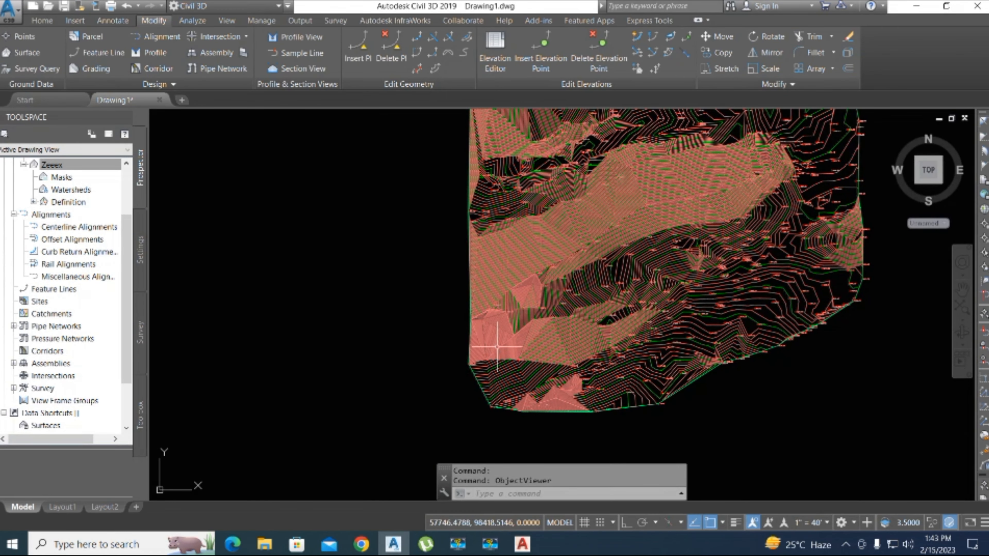
scroll(483, 241, "up", 3)
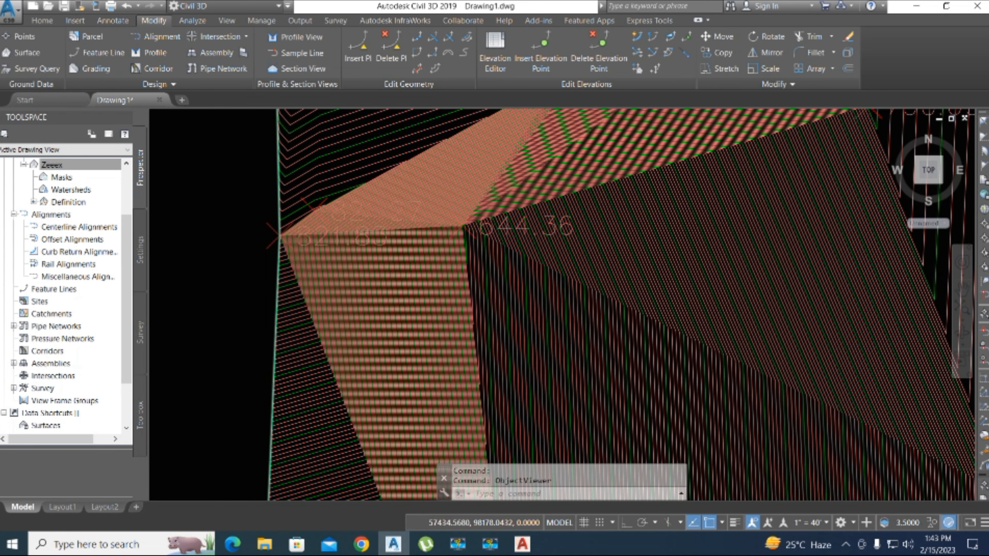
scroll(561, 218, "down", 2)
left_click_drag(561, 218, 450, 174)
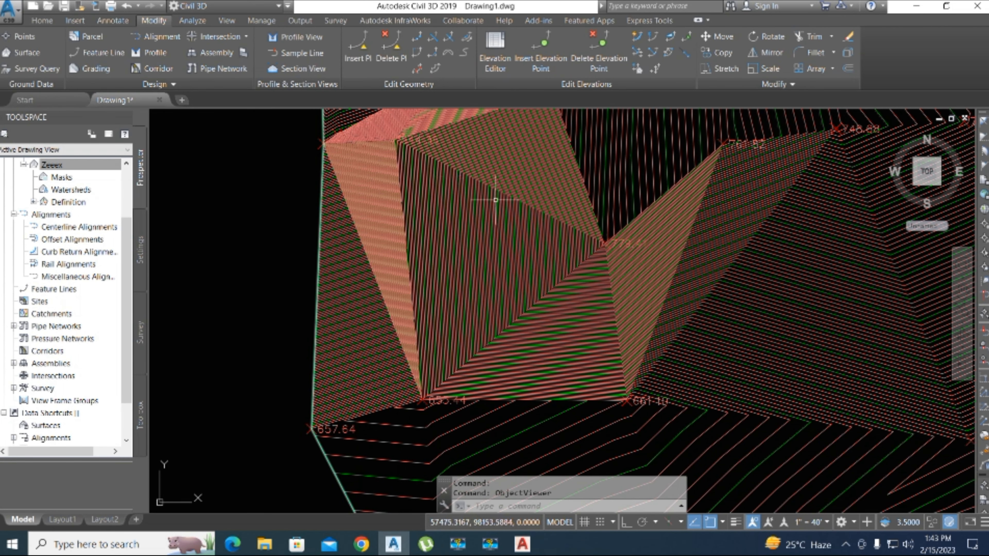
mouse_move(608, 245)
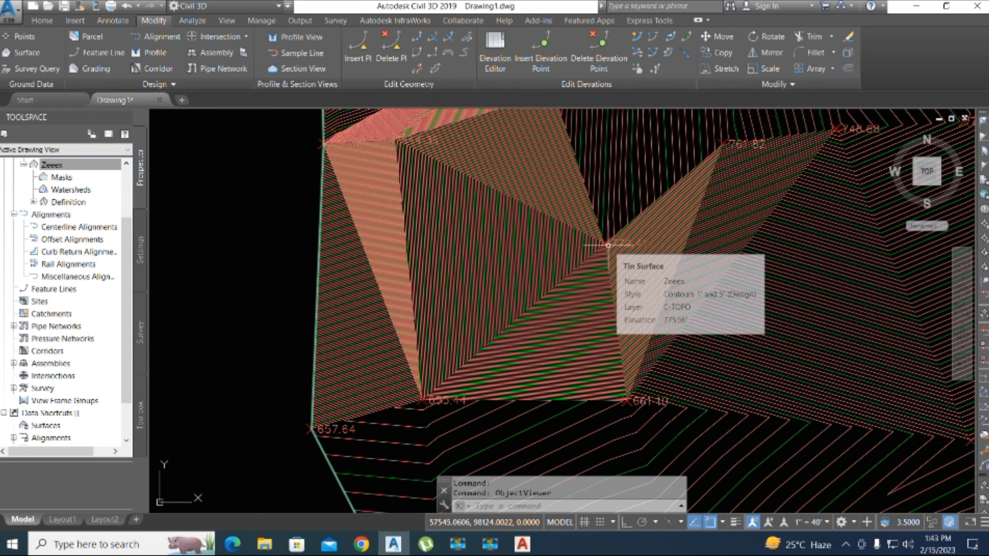
scroll(586, 362, "down", 2)
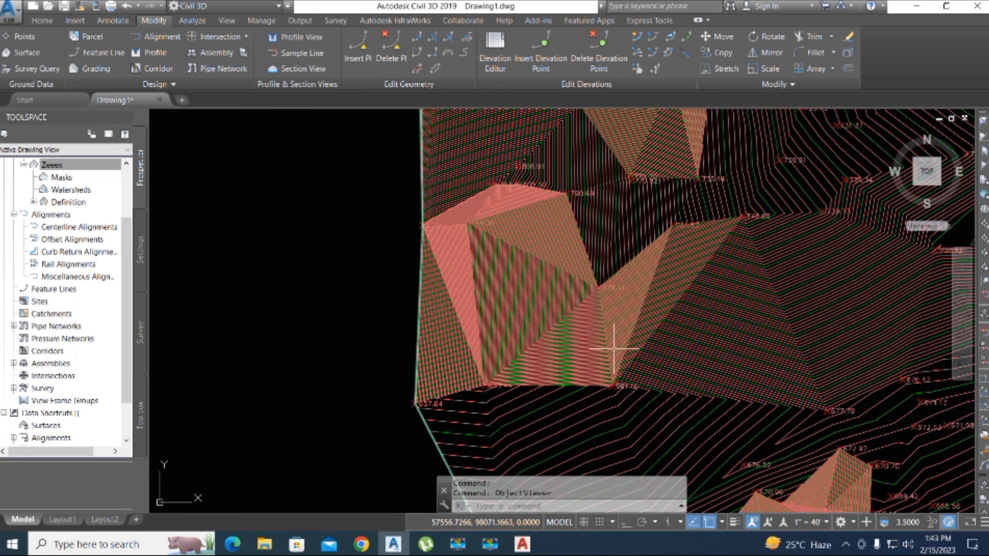
scroll(706, 276, "up", 2)
scroll(618, 285, "down", 3)
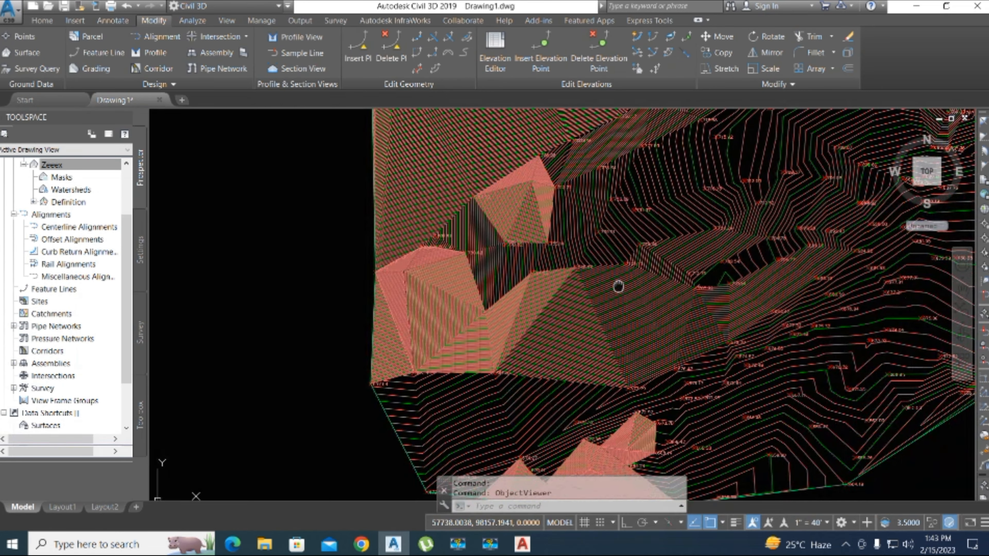
scroll(499, 270, "up", 2)
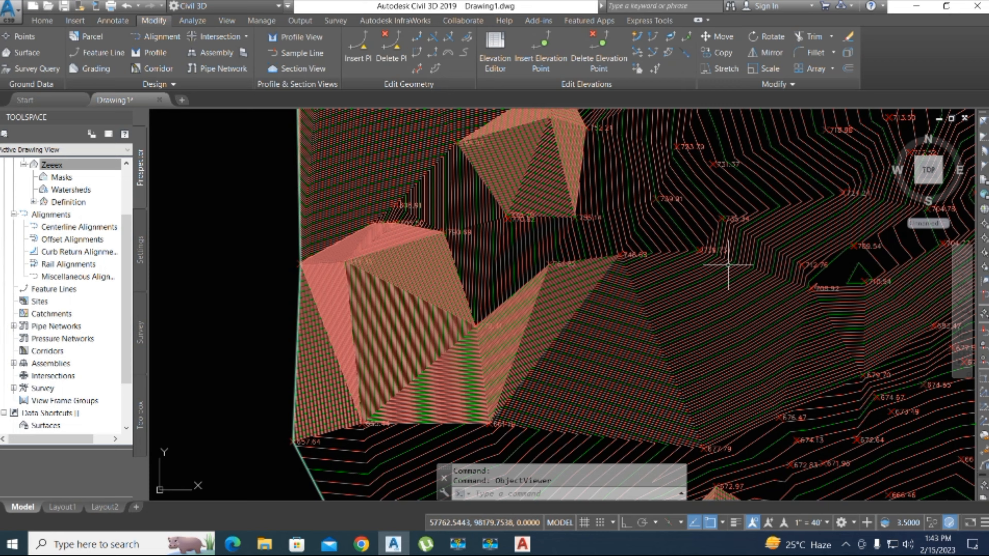
Examine the contour density and triangulated areas across the whole Zeeex surface, from the southwest peaks to the central slope.
middle_click_drag(821, 276, 752, 248)
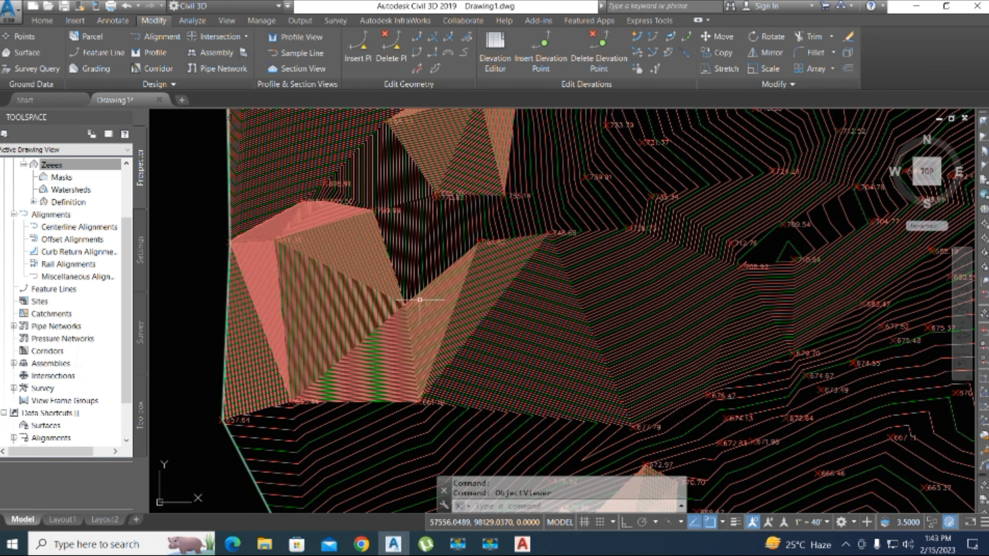
mouse_move(762, 349)
middle_mouse_down()
mouse_move(744, 341)
mouse_move(667, 372)
middle_mouse_up()
scroll(624, 311, "down", 2)
scroll(504, 323, "up", 1)
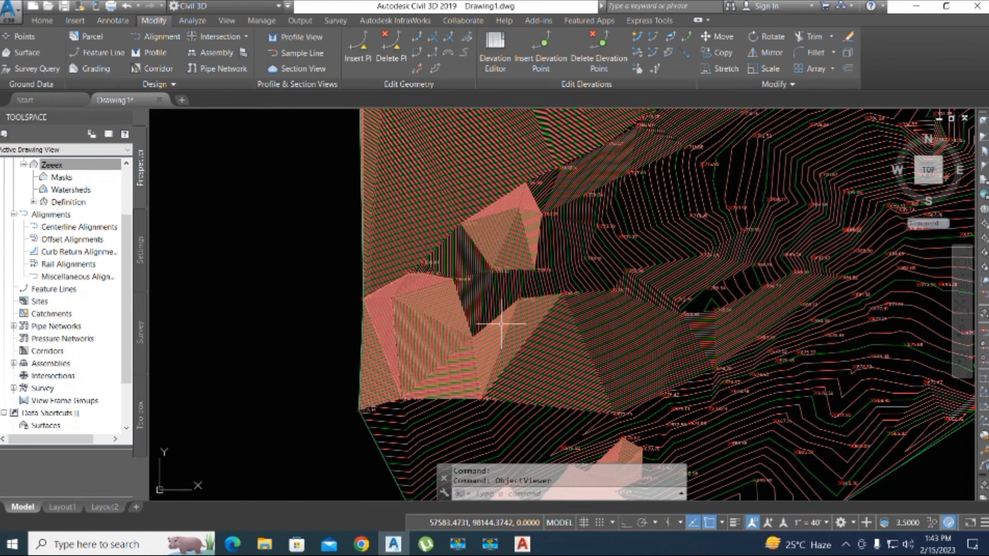
scroll(419, 276, "down", 3)
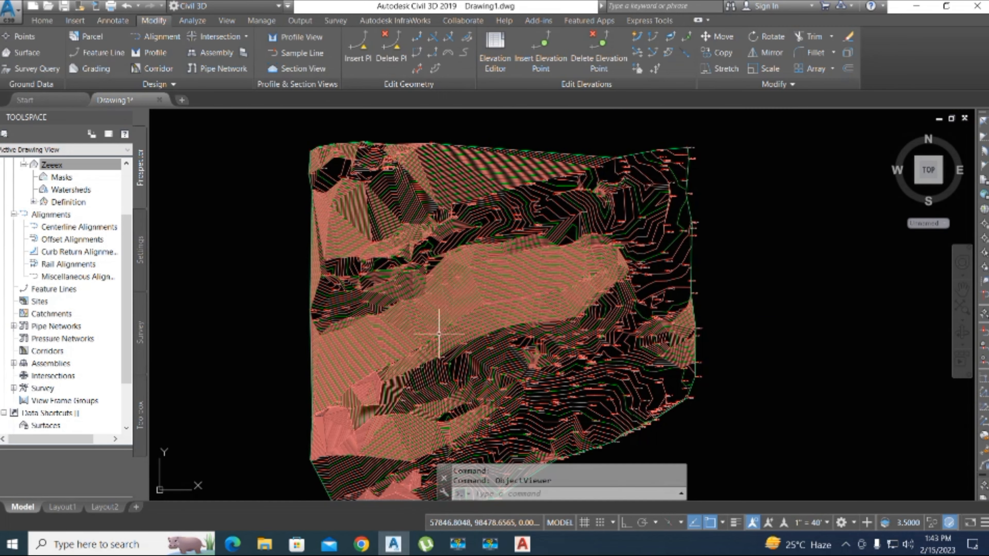
mouse_move(454, 316)
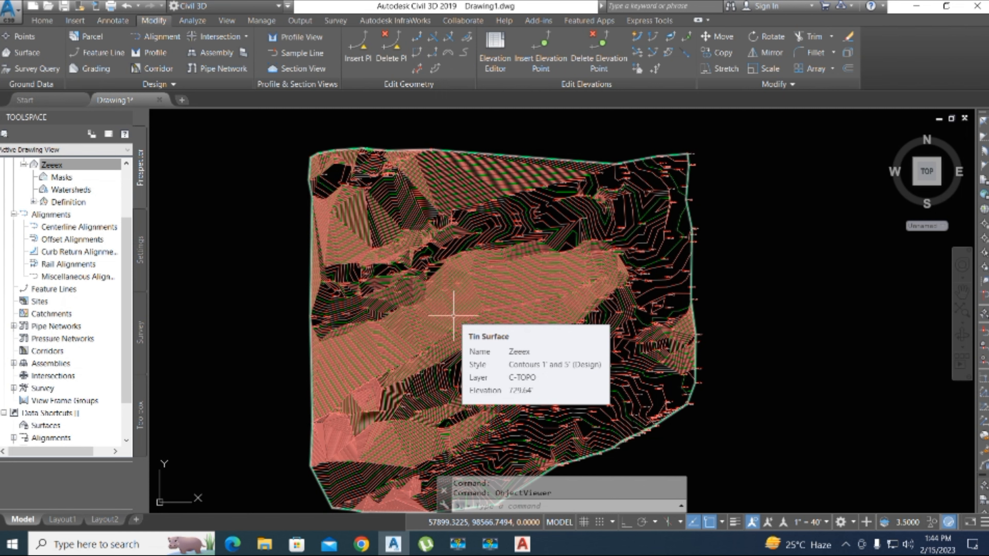
mouse_move(466, 401)
middle_mouse_down()
mouse_move(501, 324)
mouse_move(469, 383)
middle_mouse_up()
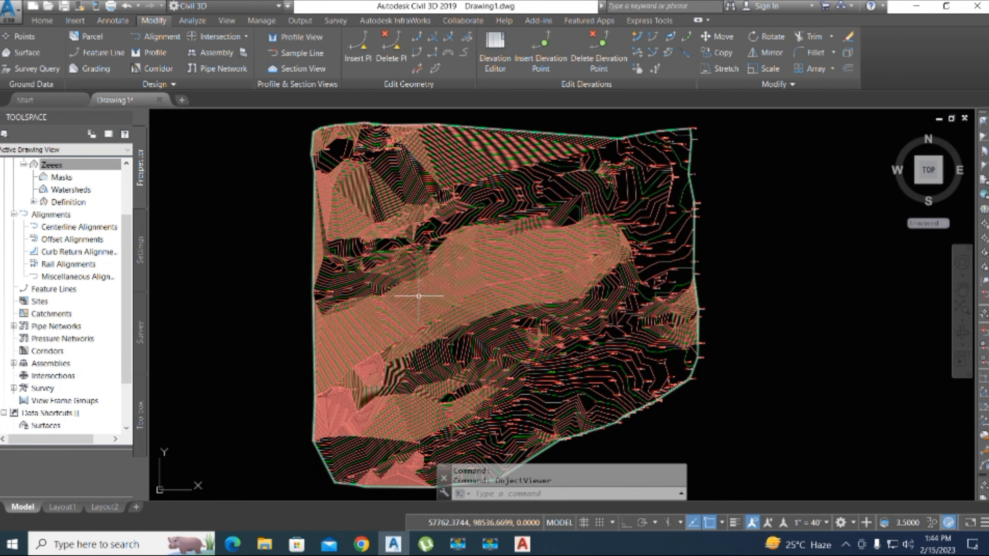
mouse_move(467, 286)
middle_mouse_down()
mouse_move(465, 295)
mouse_move(479, 228)
middle_mouse_up()
scroll(495, 265, "up", 1)
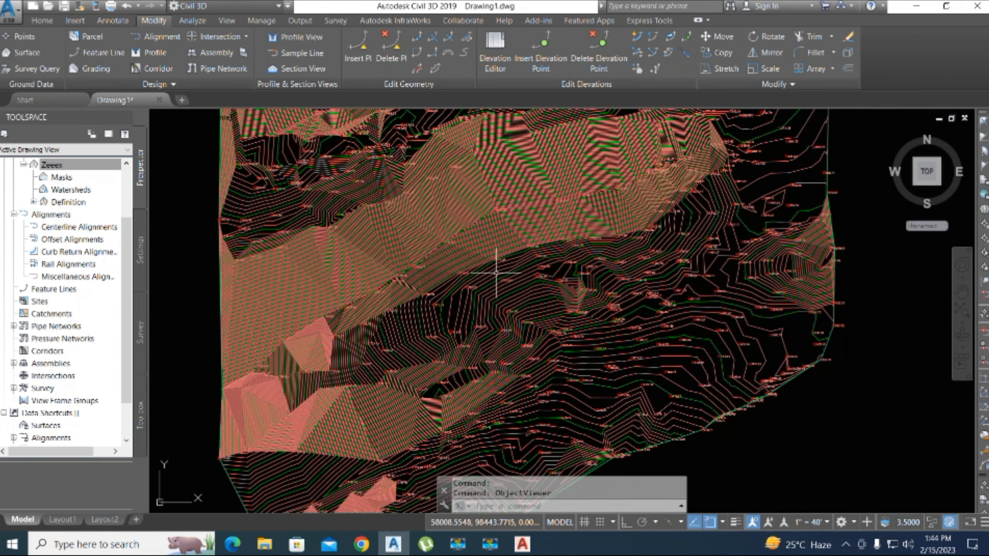
middle_click_drag(495, 271, 474, 324)
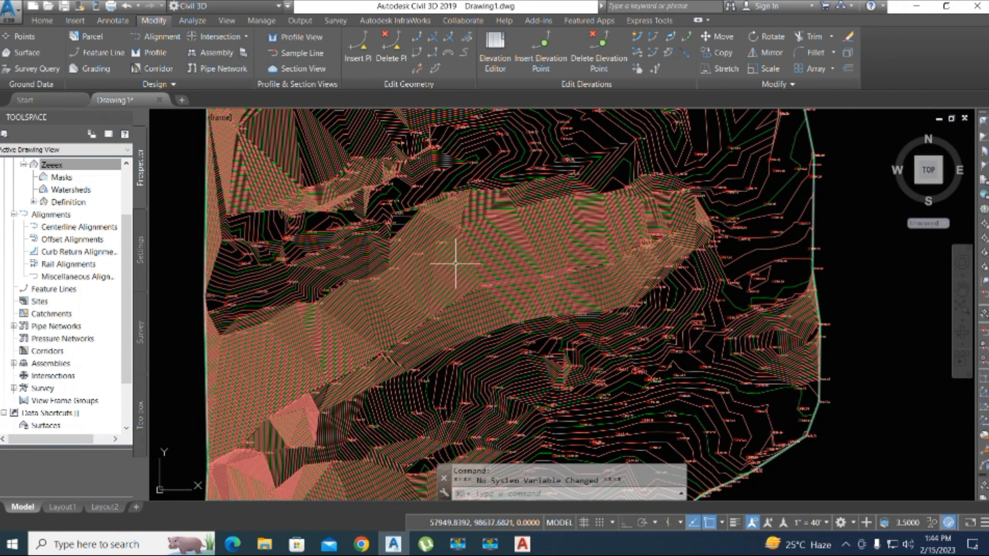
Review the General, Extended and TIN statistics in the Zeeex surface's properties, then close them without changes.
left_click(452, 258)
right_click(454, 261)
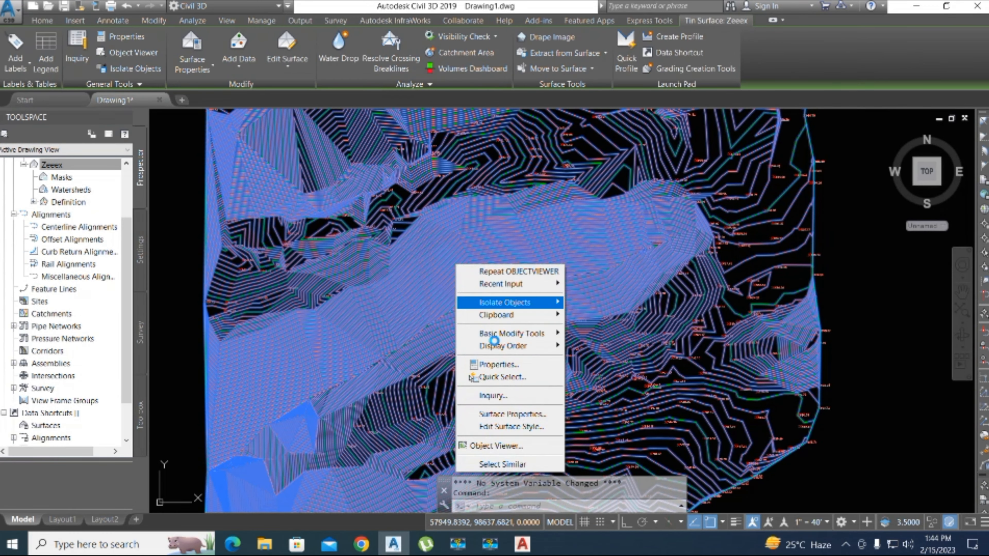
left_click(521, 417)
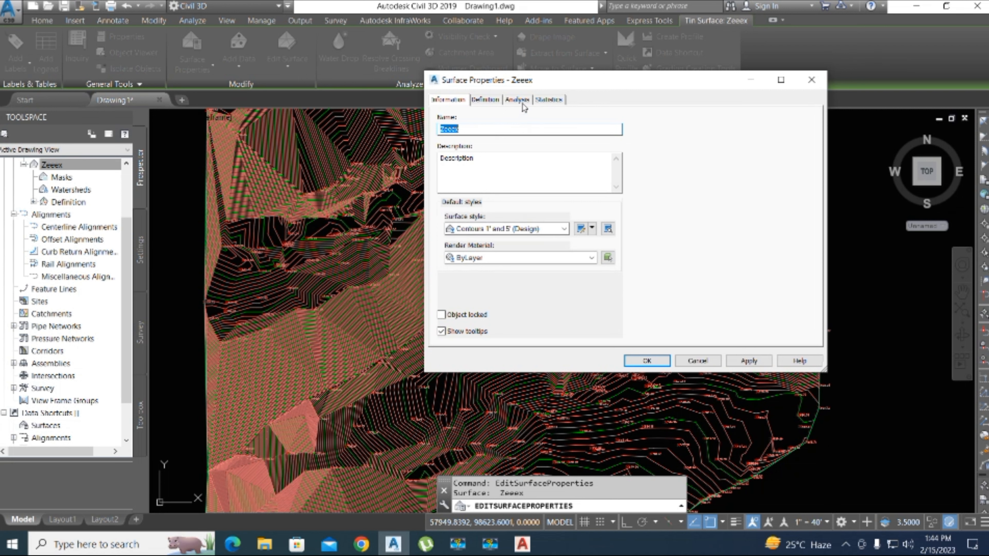
left_click(547, 100)
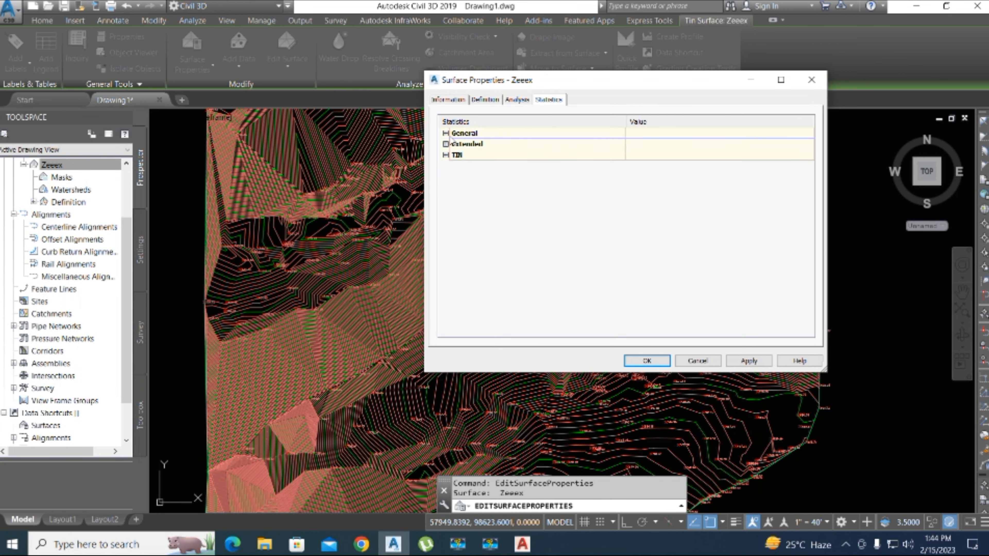
left_click(446, 133)
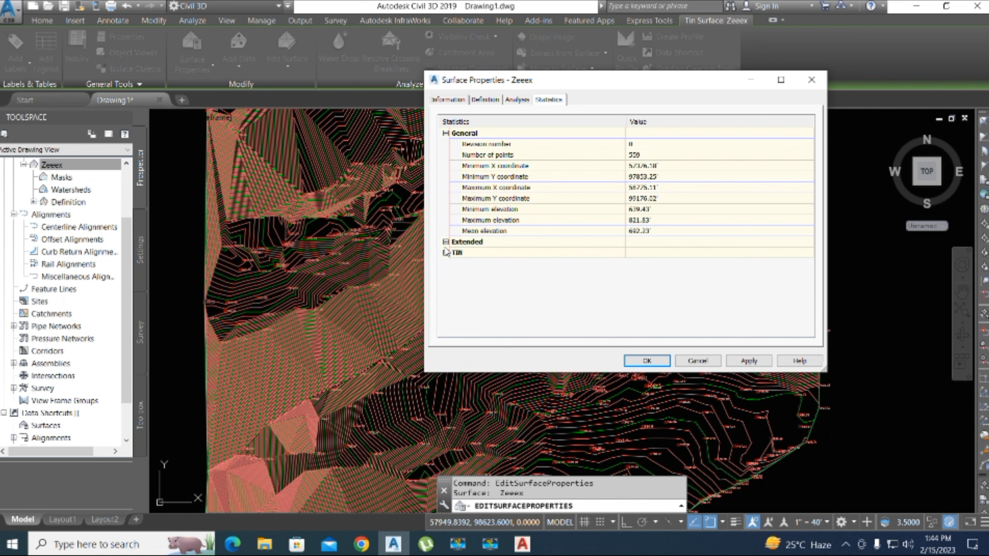
left_click(446, 242)
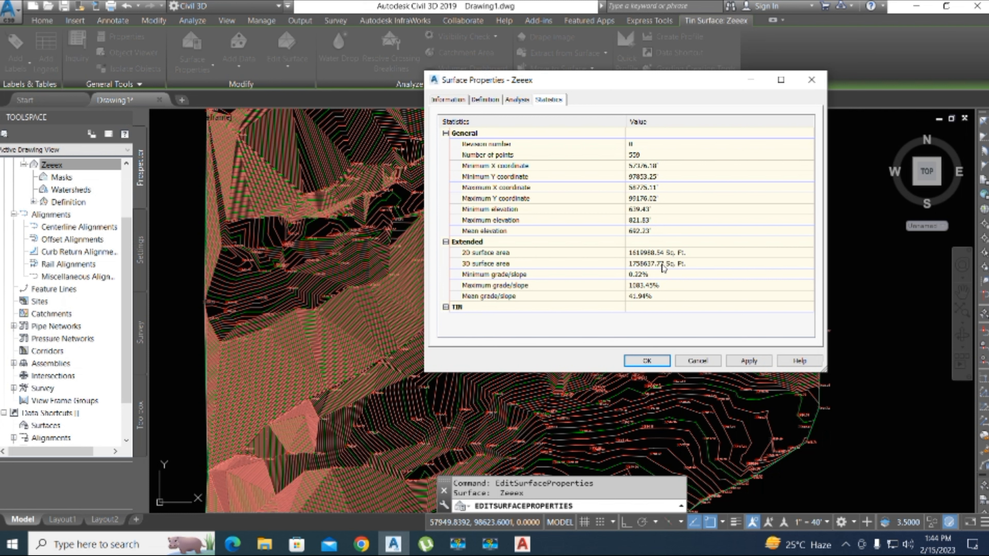
left_click(446, 307)
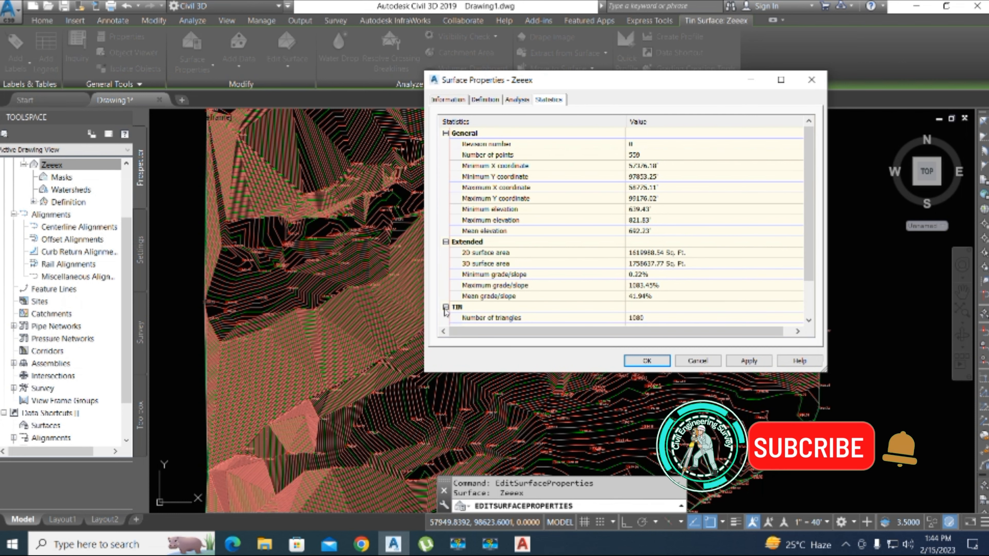
scroll(578, 270, "down", 2)
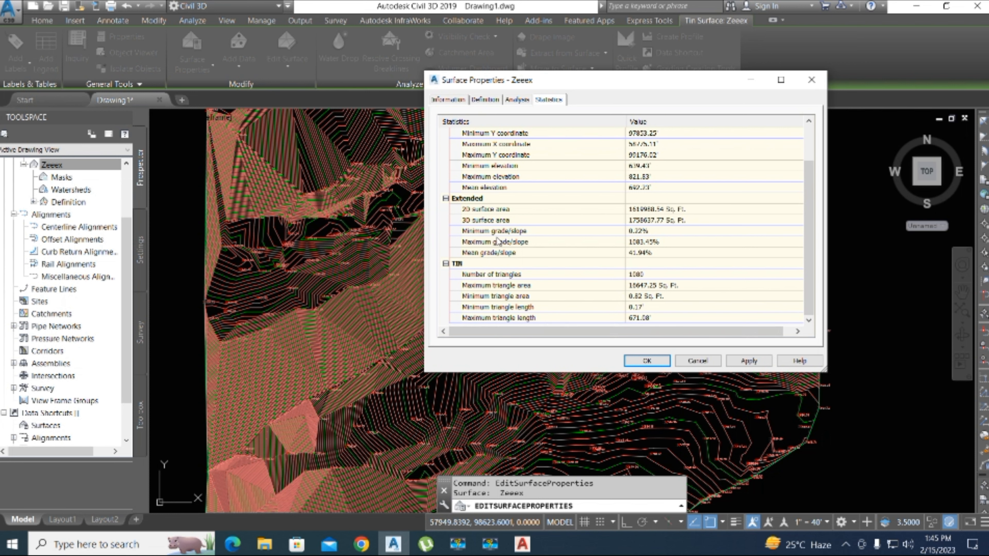
scroll(498, 242, "up", 2)
left_click(446, 133)
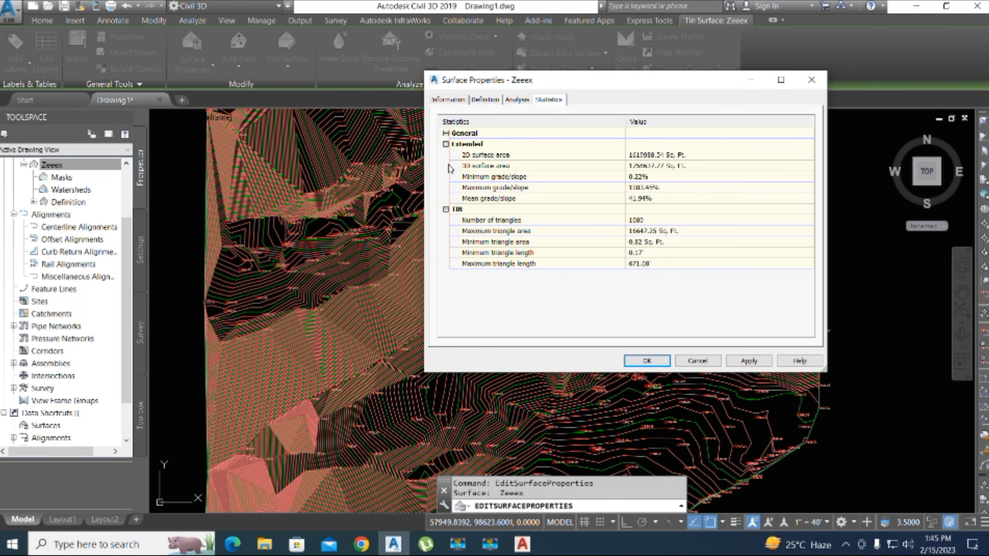
left_click(446, 210)
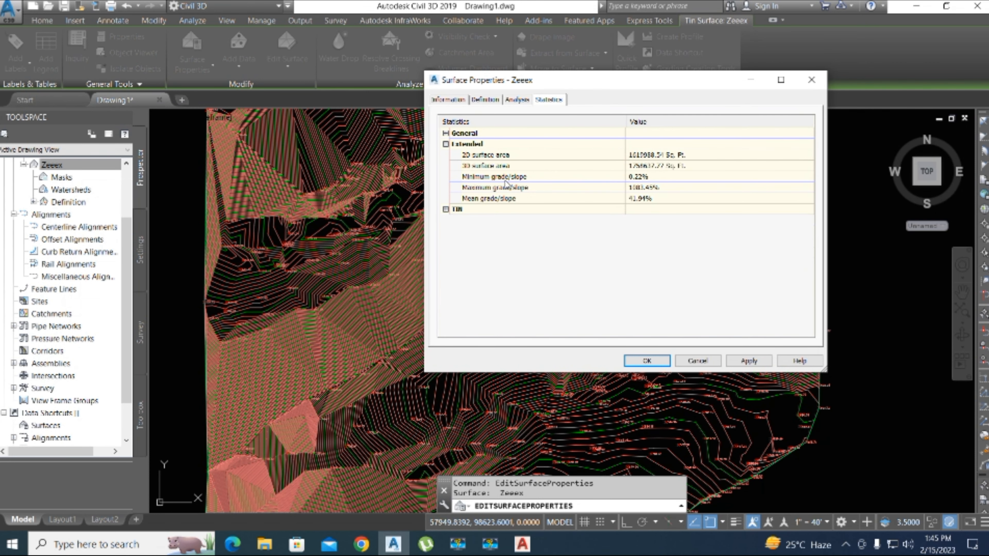
left_click(812, 80)
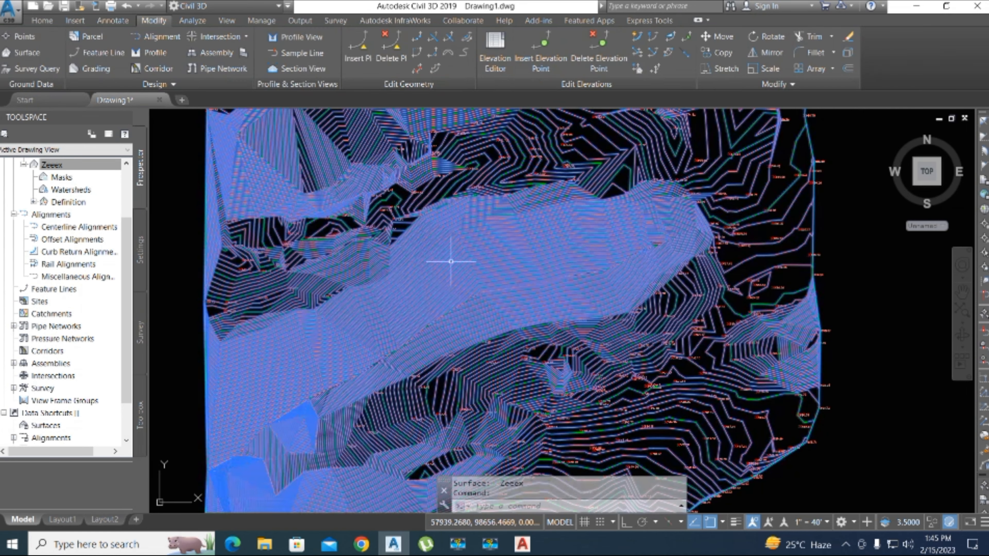
Set the minor contour interval to 4' in the Zeeex surface's style and apply it.
left_click(451, 262)
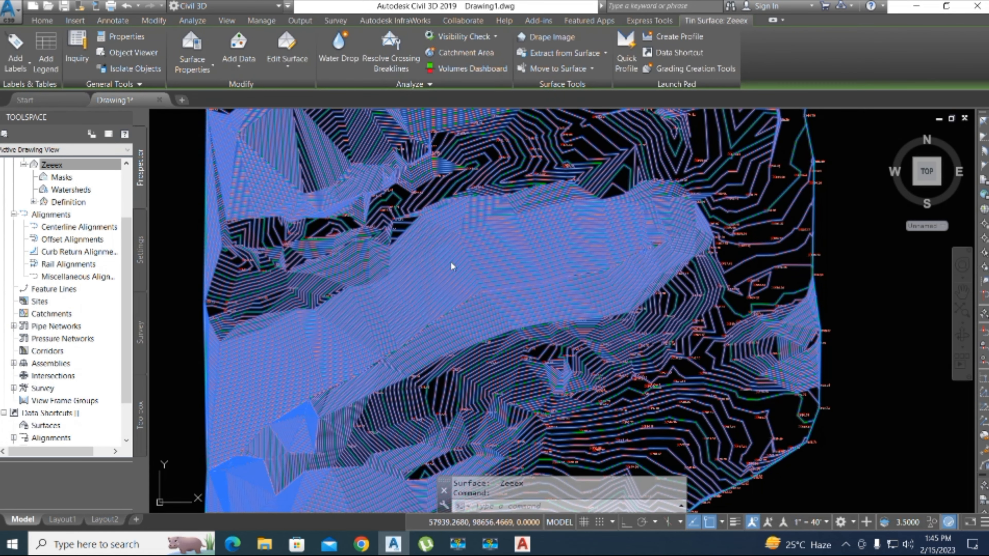
right_click(451, 263)
left_click(496, 425)
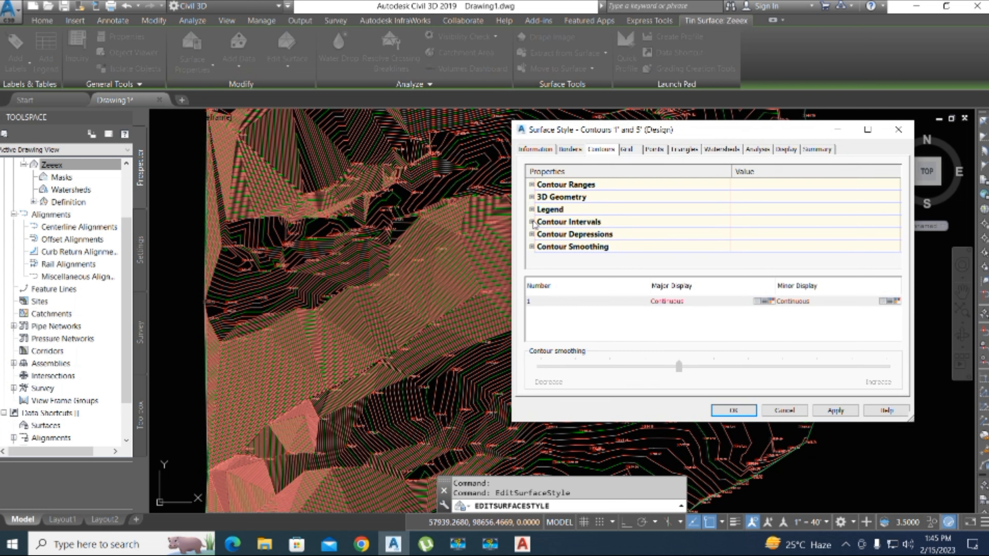
left_click(532, 222)
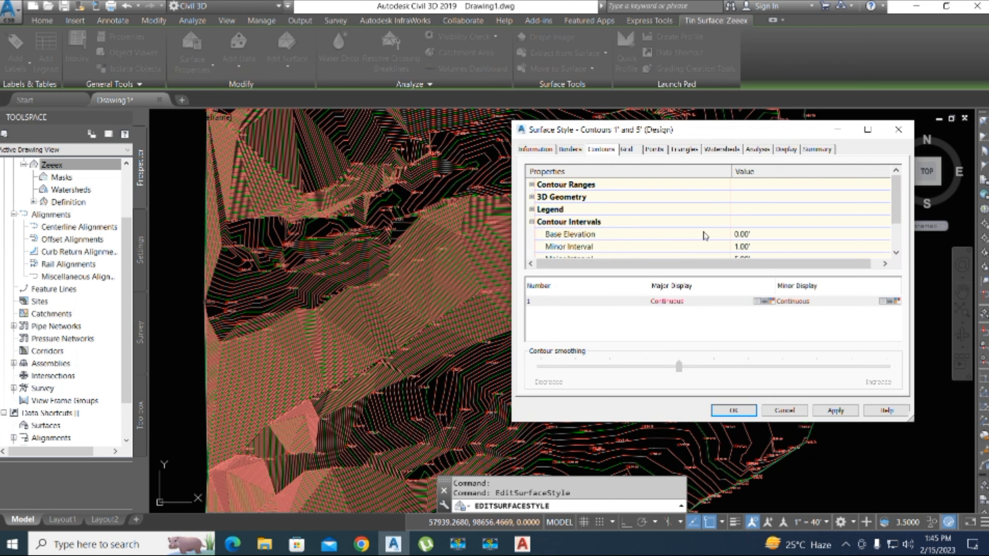
left_click(756, 246)
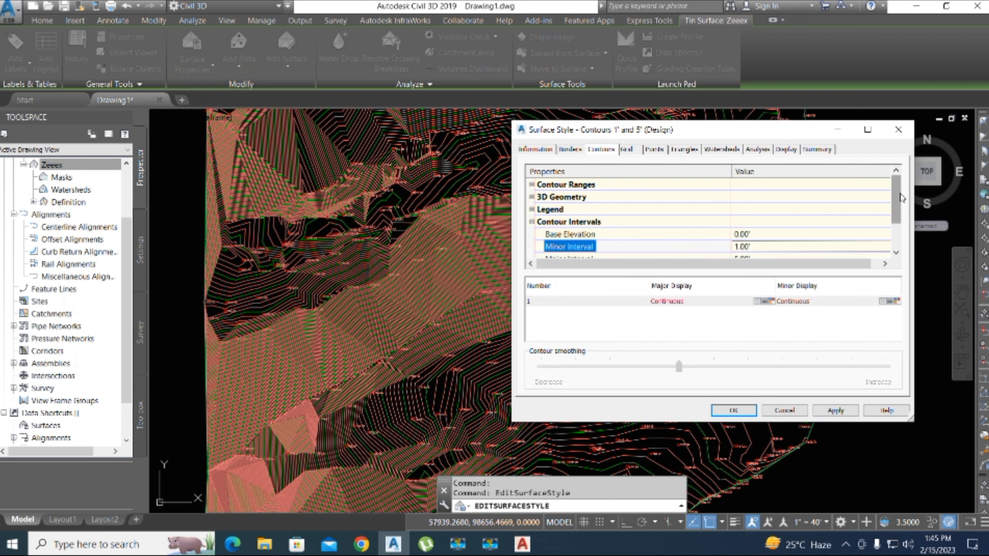
scroll(895, 199, "down", 1)
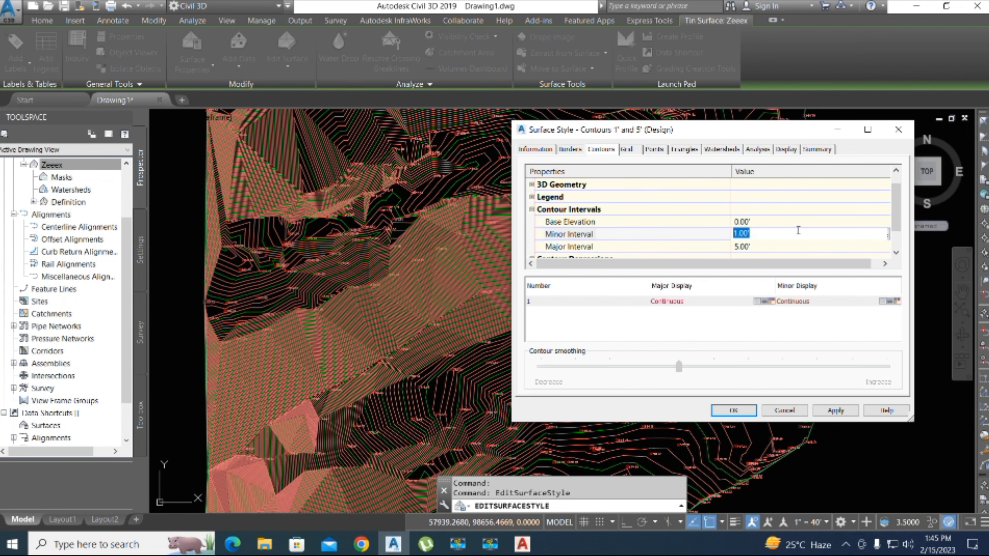
type("4")
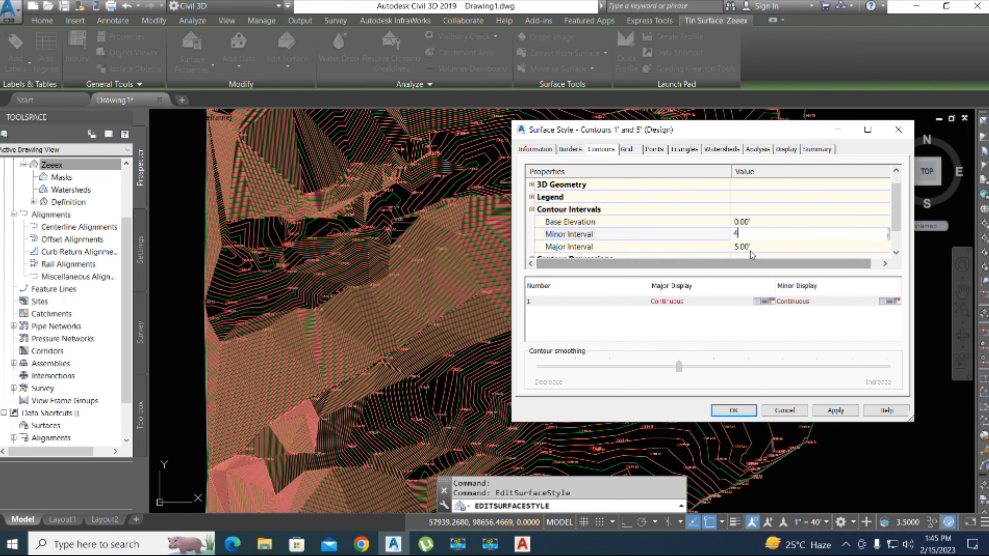
left_click(835, 411)
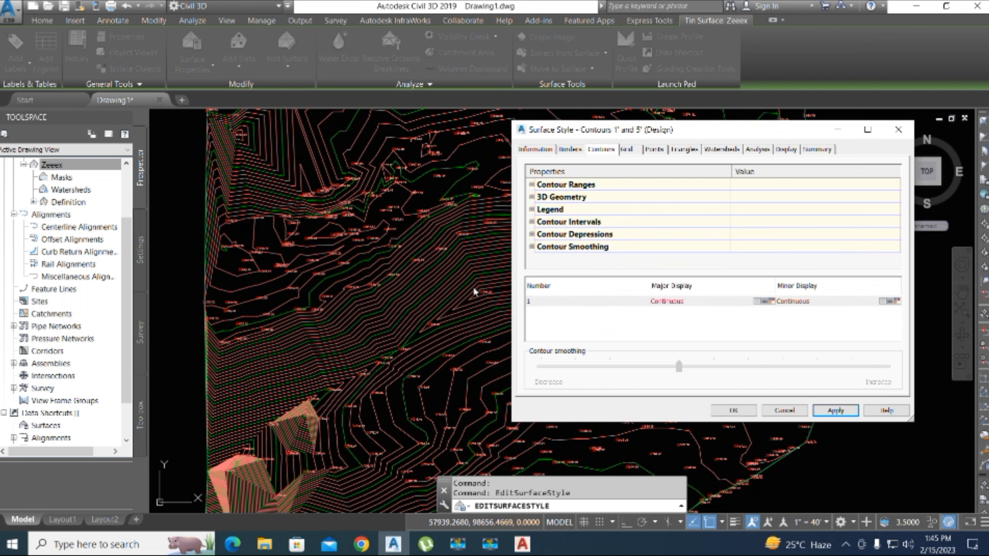
Turn on contour smoothing at the maximum level in the surface style, accept the changes and deselect the surface.
left_click(532, 247)
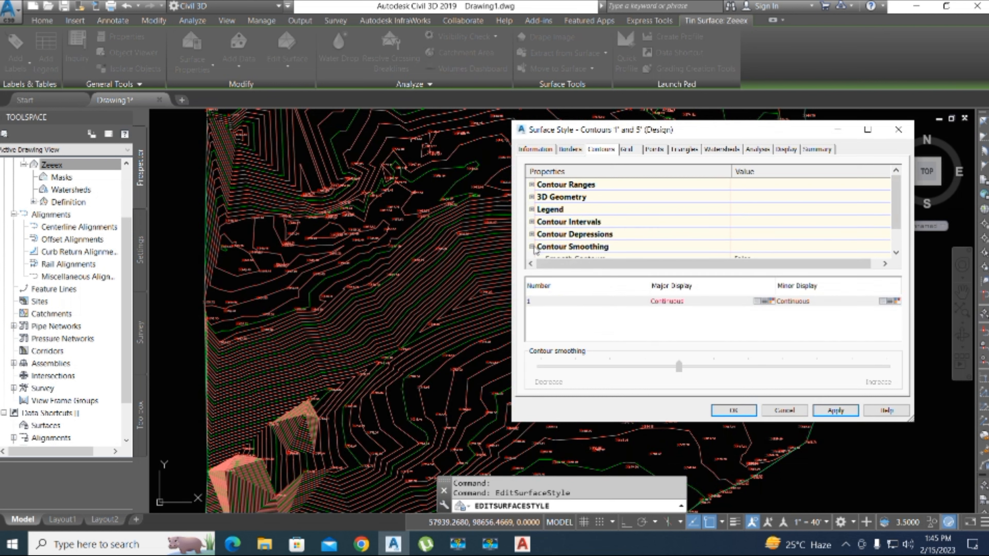
left_click_drag(900, 212, 900, 230)
left_click(859, 235)
left_click(859, 235)
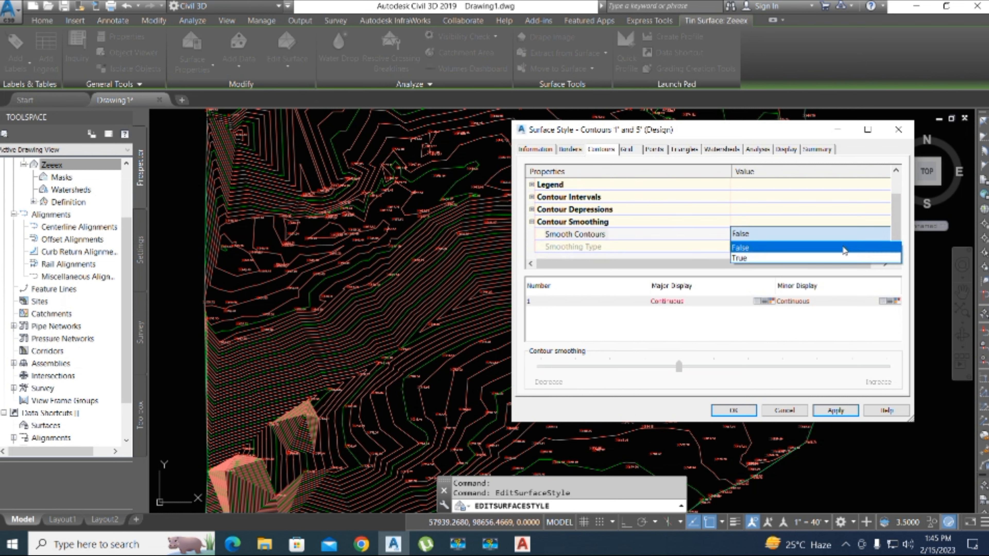
left_click(817, 259)
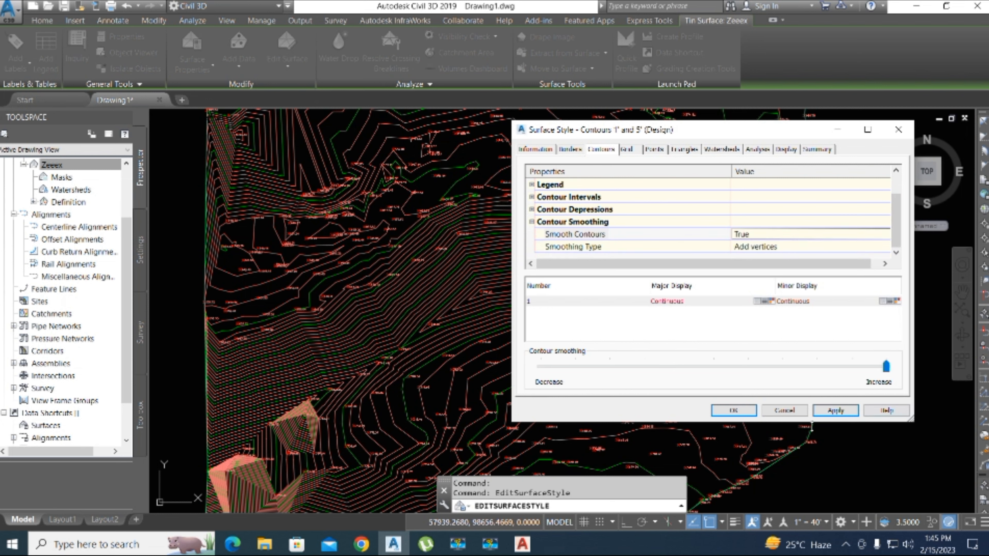
left_click(836, 410)
left_click(734, 410)
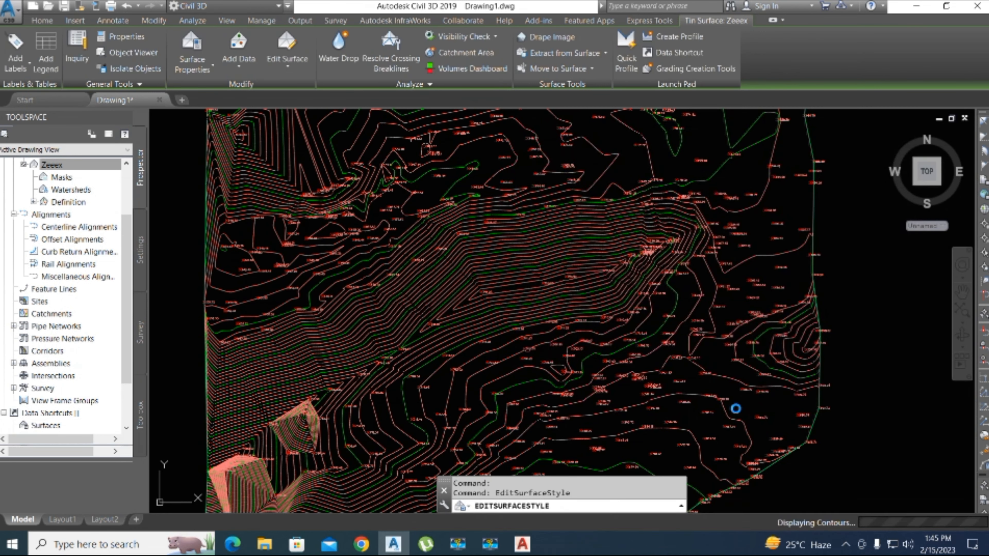
key("Escape")
scroll(568, 283, "down", 4)
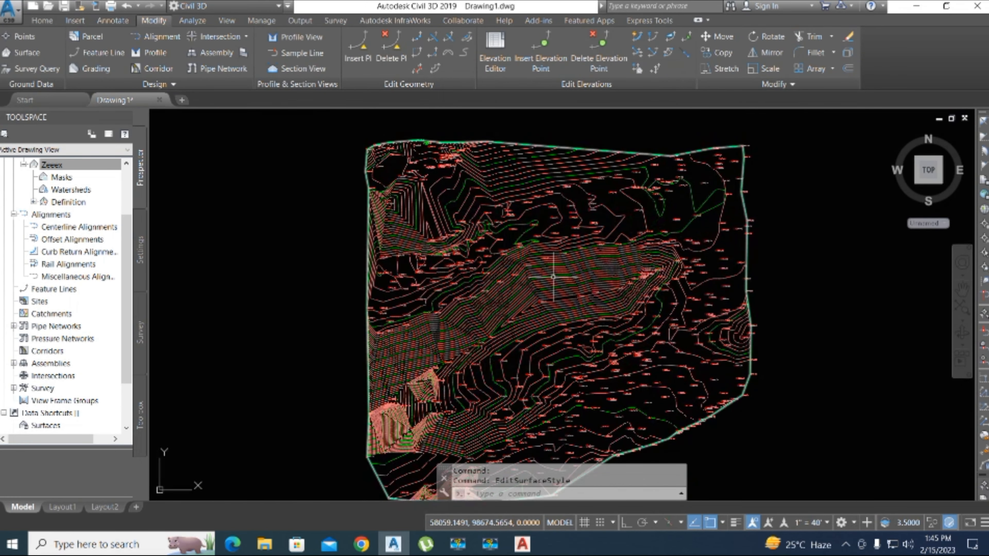
scroll(553, 277, "up", 1)
scroll(545, 278, "down", 2)
scroll(514, 326, "down", 2)
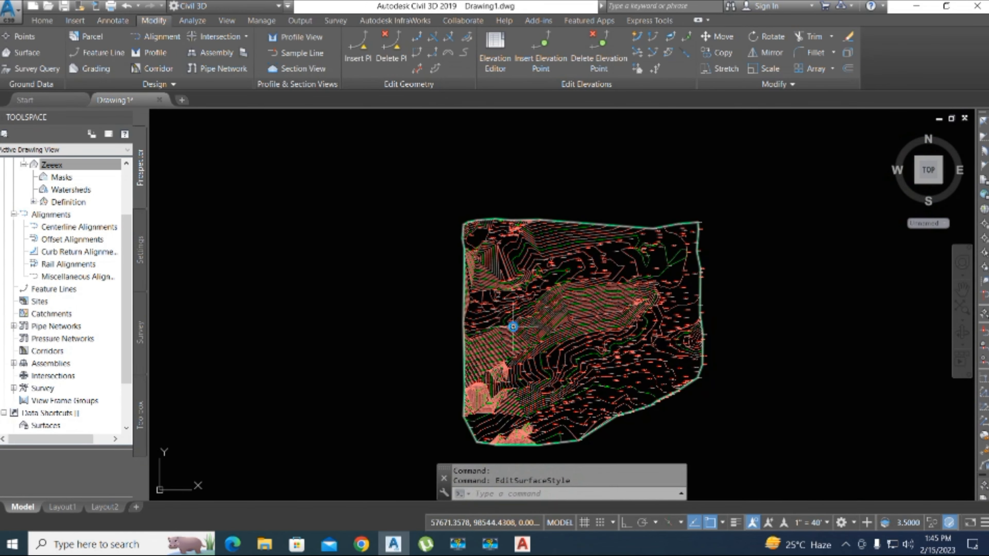
scroll(513, 326, "up", 4)
left_click(580, 298)
right_click(590, 301)
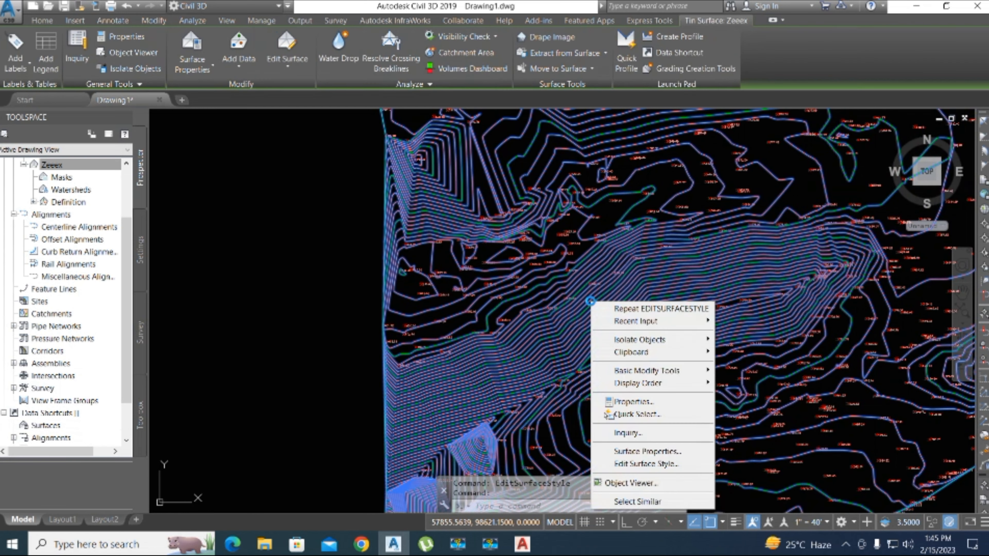
left_click(654, 452)
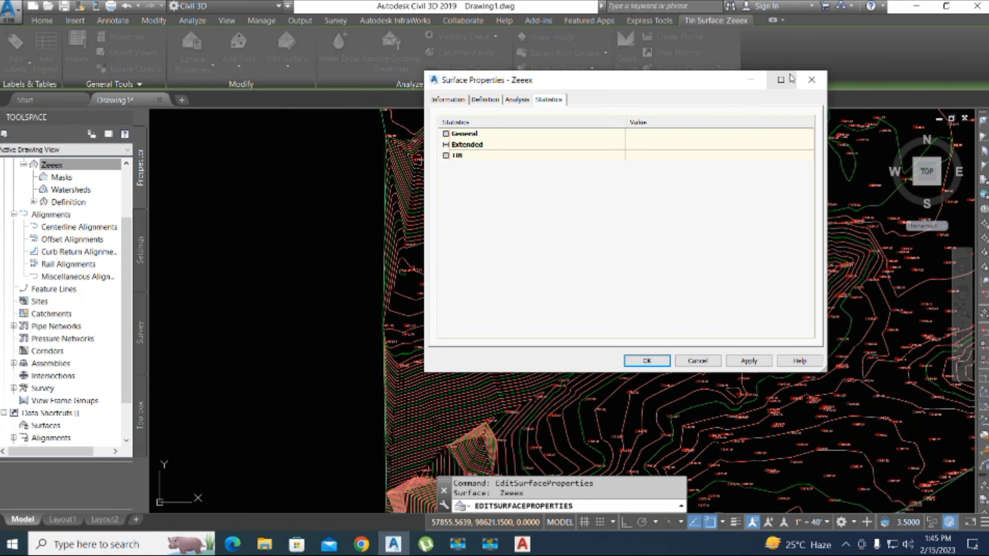
left_click(811, 80)
In the Zeeex surface's style, set the border's plan display to the CENTER linetype with a linetype scale of 20.
left_click(590, 305)
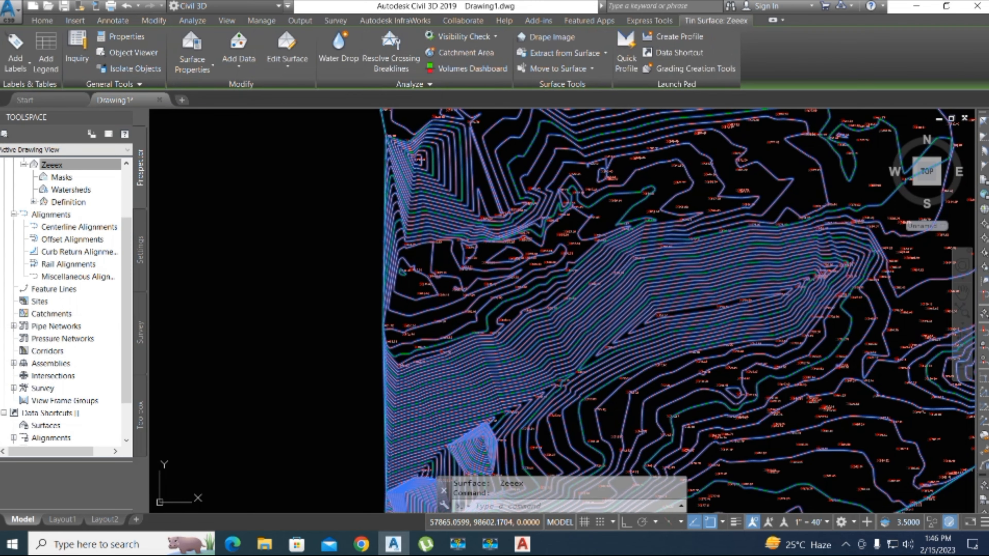
right_click(595, 308)
left_click(681, 290)
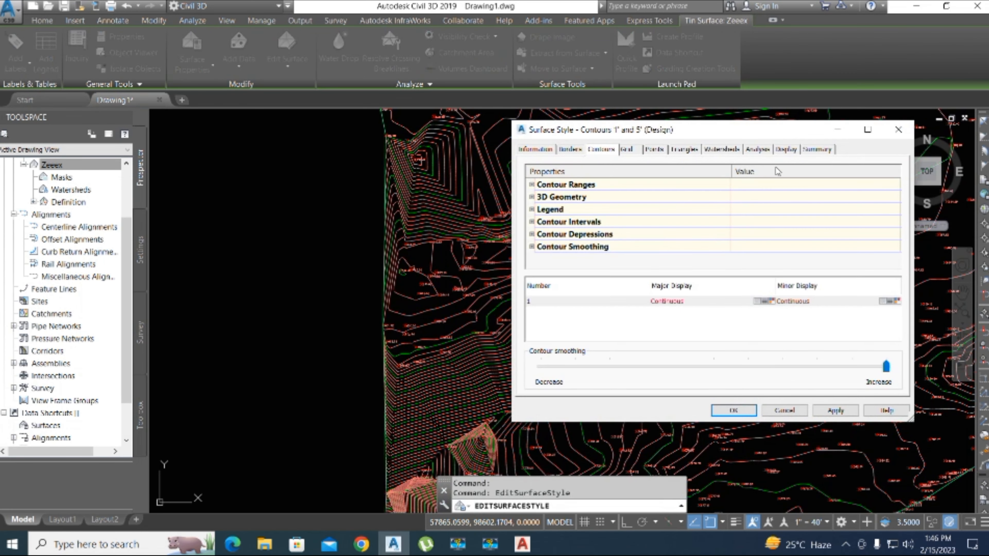
left_click(786, 150)
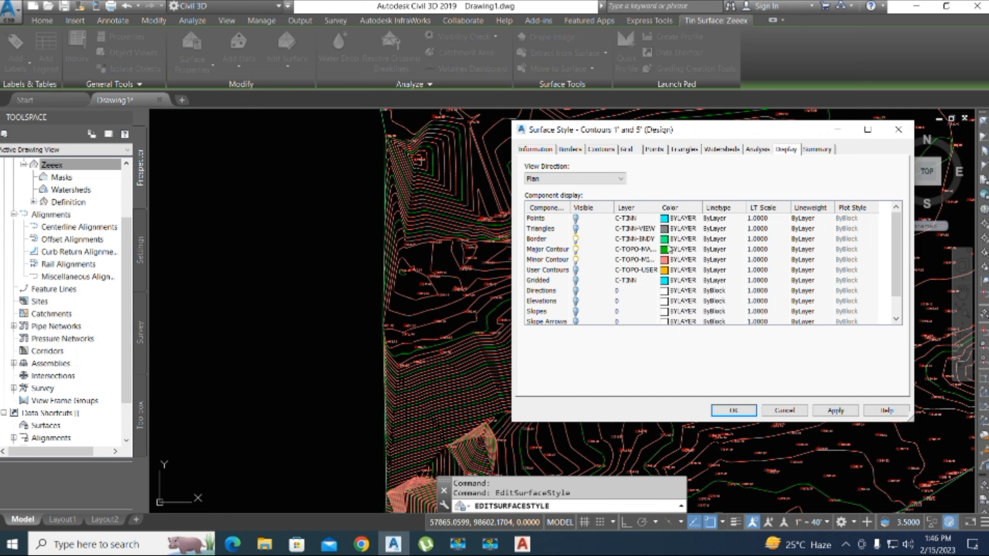
left_click(715, 239)
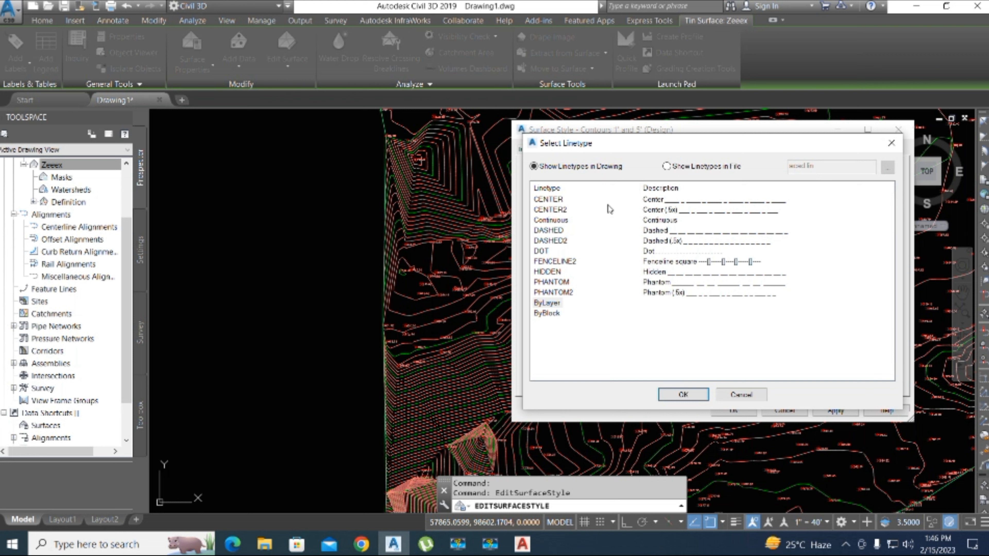
left_click(555, 200)
left_click(668, 396)
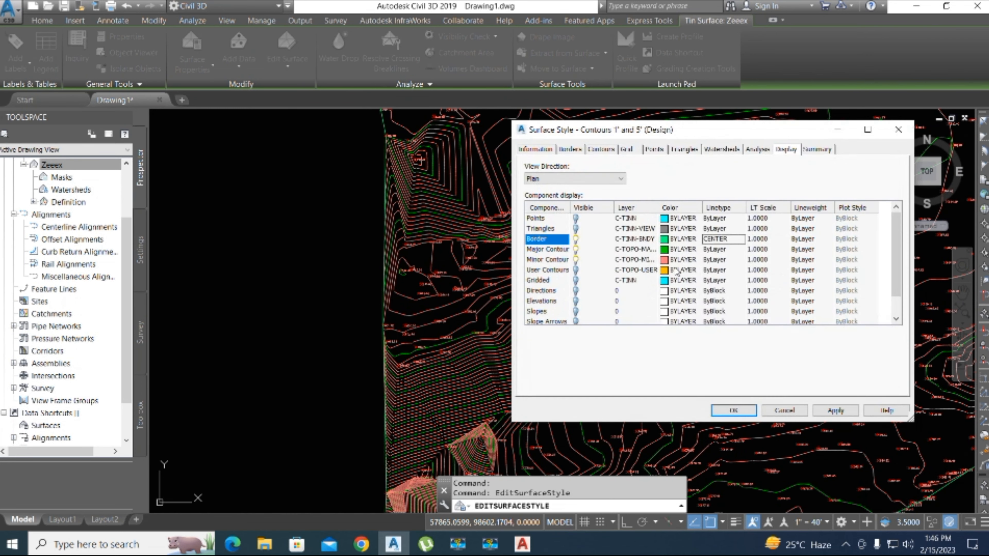
left_click(757, 238)
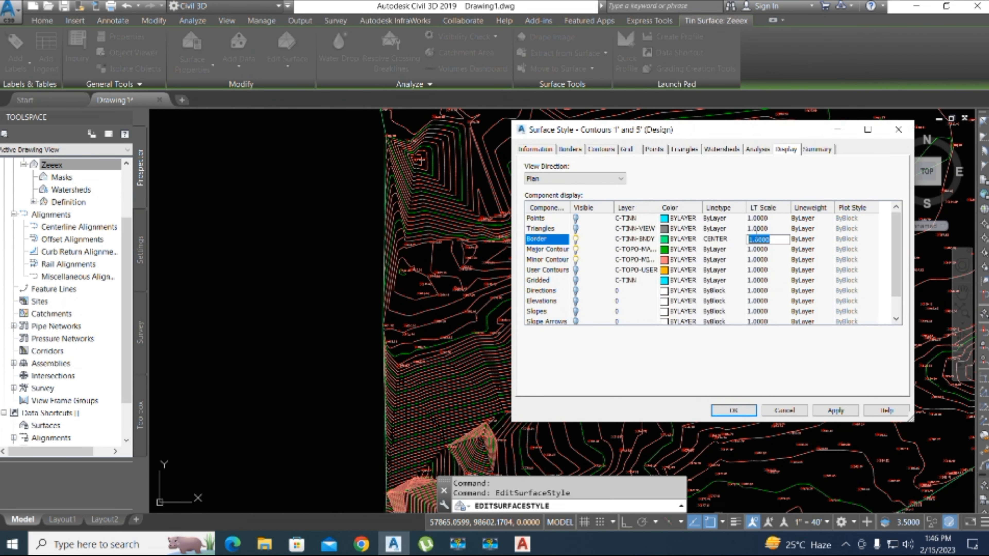
type("20")
Set the major contours to the CENTER2 linetype with a linetype scale of 20.
left_click(712, 253)
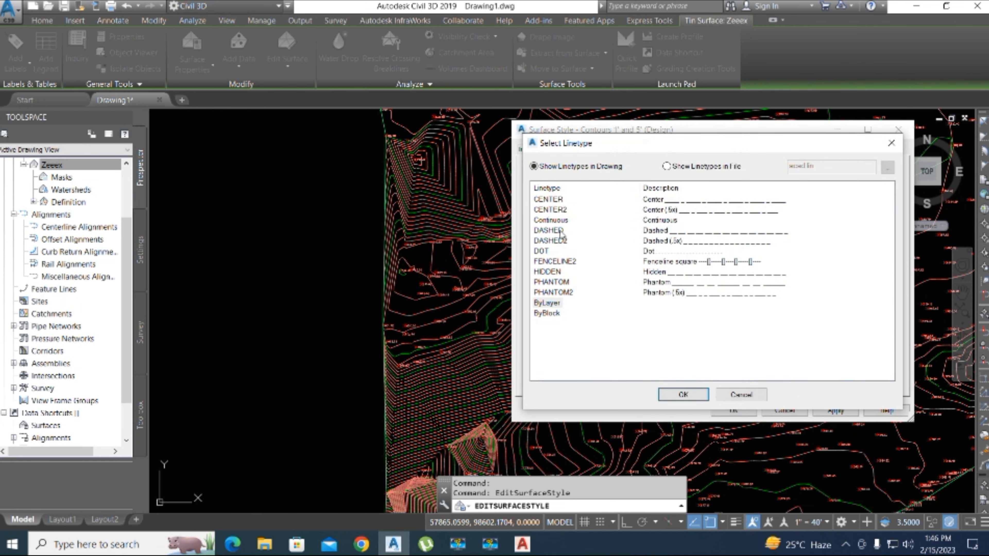
left_click(555, 209)
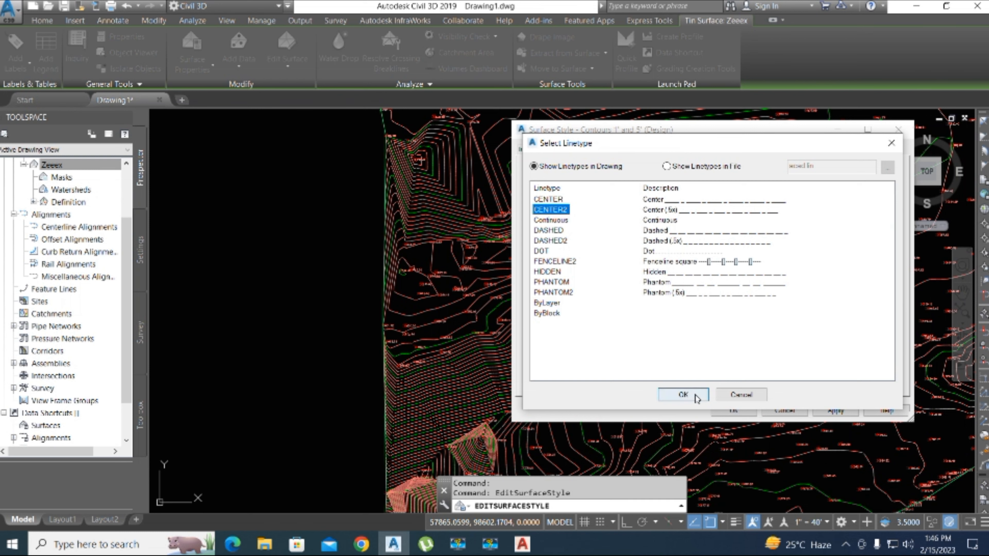
left_click(684, 394)
left_click(766, 252)
type("20")
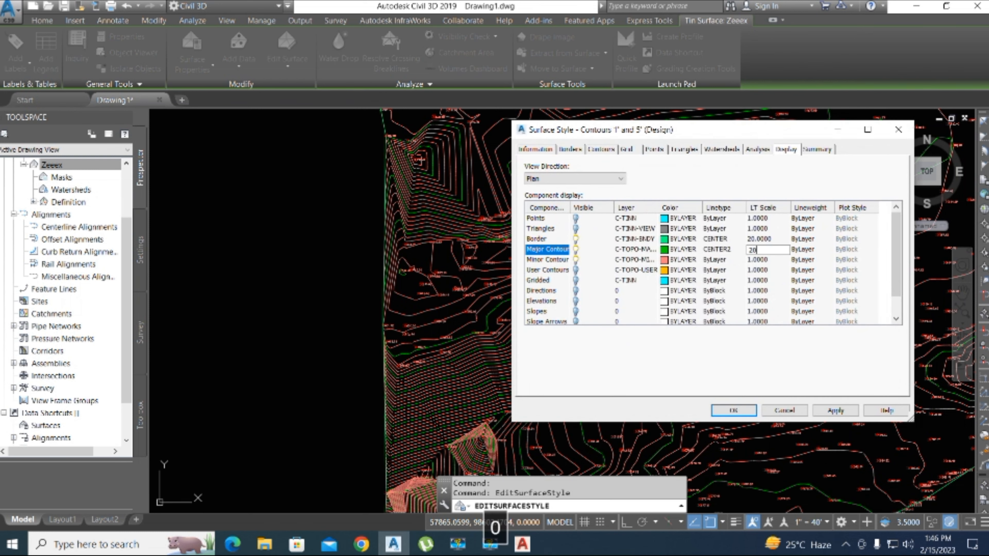
Set the minor contours to the CENTER linetype with a linetype scale of 30, accept the style changes and deselect the surface.
left_click(593, 260)
left_click(714, 260)
left_click(553, 200)
left_click(689, 393)
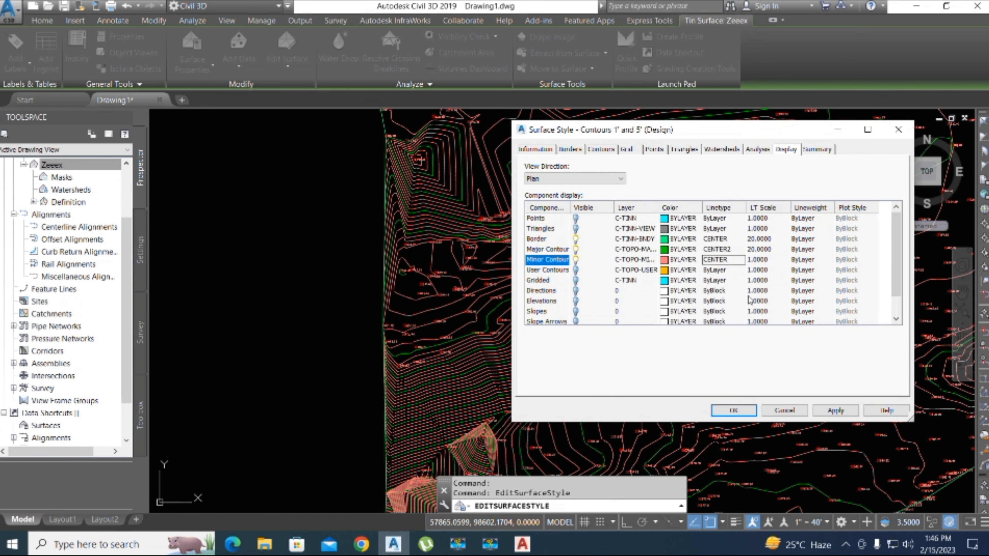
left_click(758, 263)
type("30")
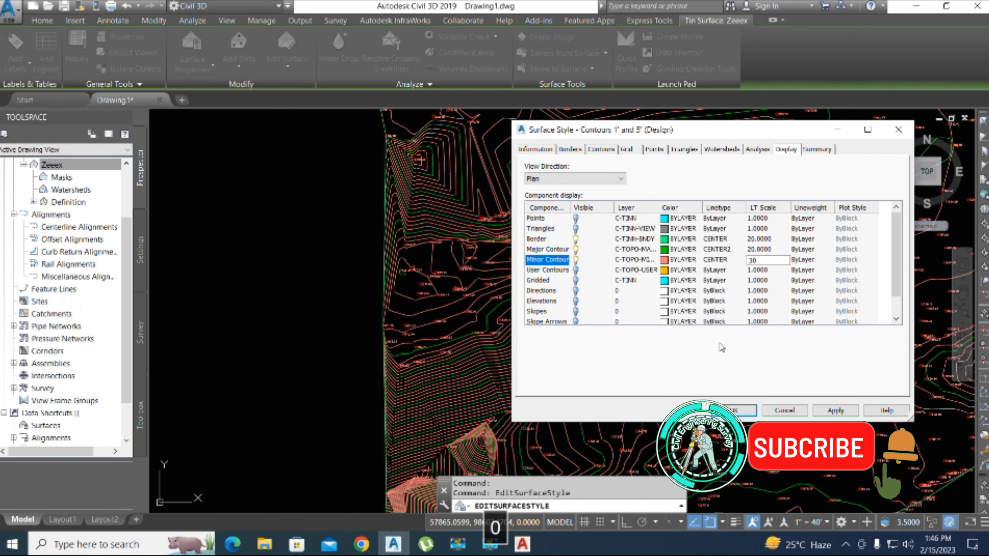
left_click(722, 380)
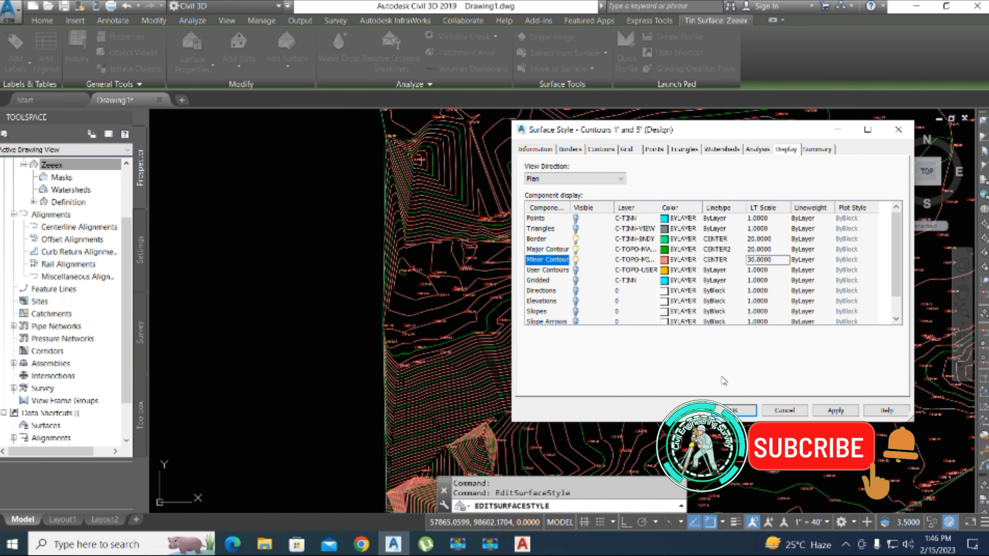
left_click(848, 412)
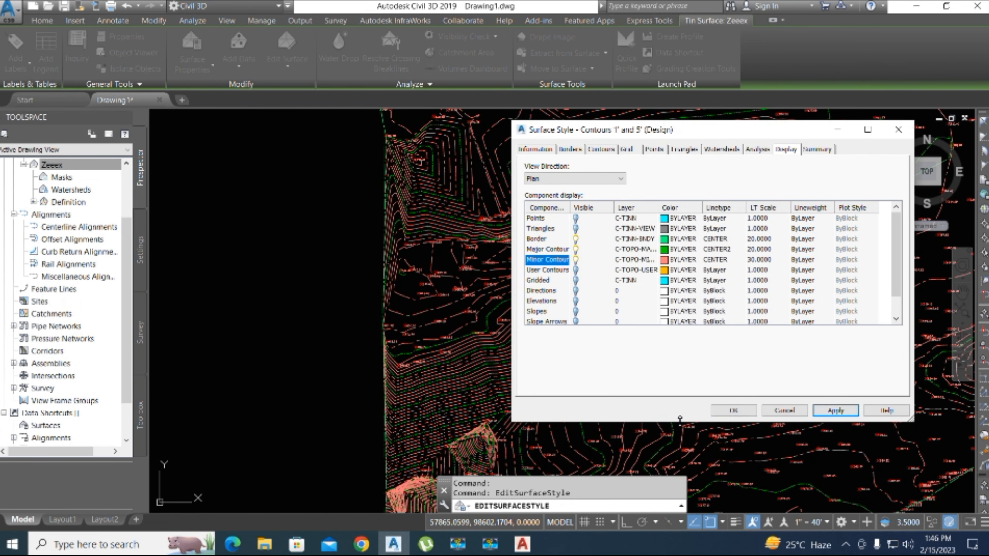
left_click(733, 411)
key("Escape")
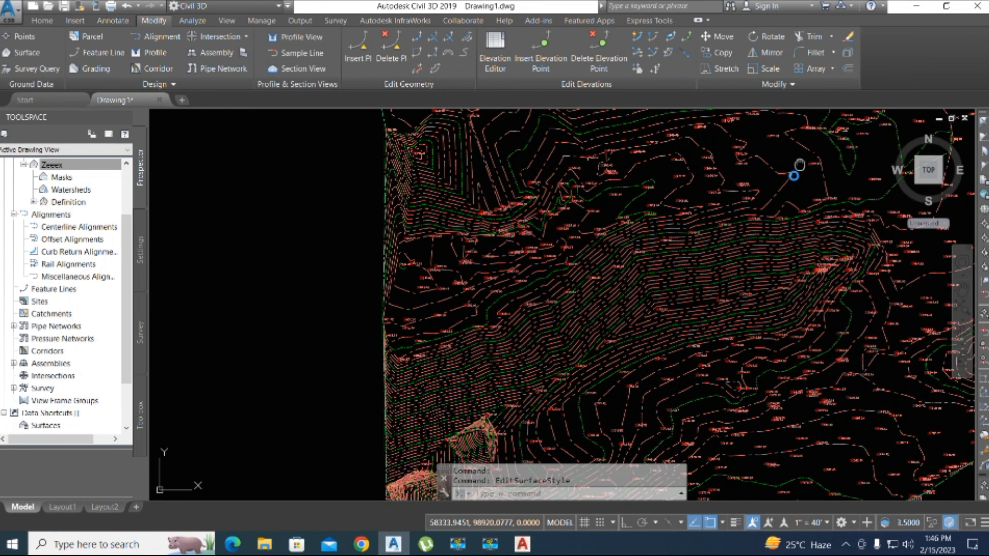
Examine the linetype patterns of the border and the major and minor contours across the Zeeex surface.
scroll(696, 298, "down", 3)
scroll(444, 262, "up", 6)
scroll(662, 254, "down", 5)
scroll(596, 294, "up", 5)
scroll(629, 277, "down", 5)
scroll(483, 351, "up", 6)
scroll(492, 327, "down", 3)
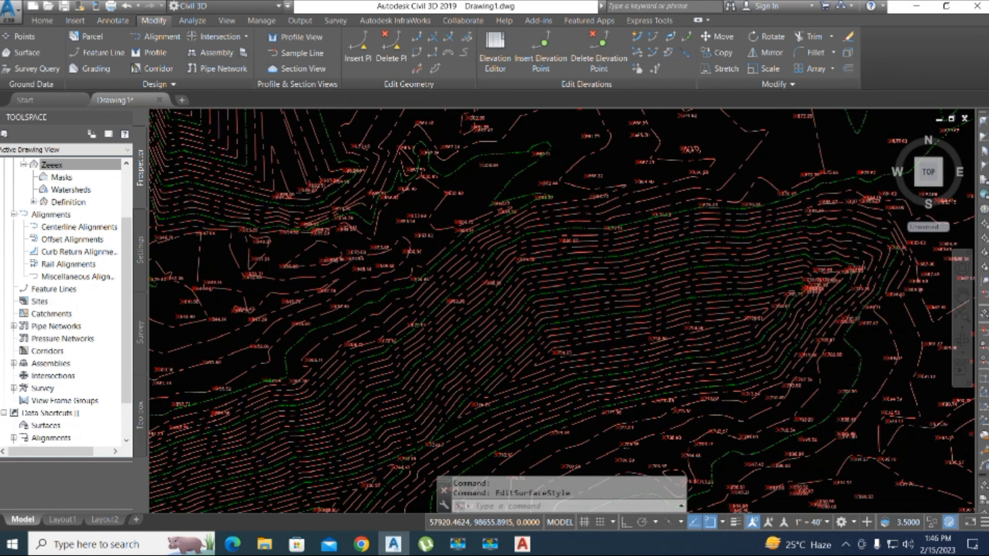
scroll(509, 376, "up", 4)
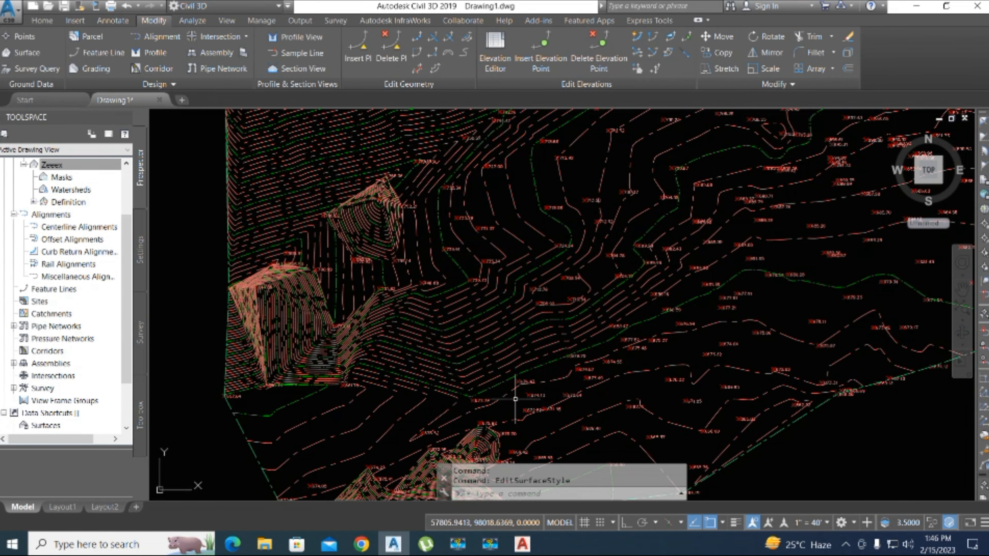
scroll(514, 354, "down", 6)
scroll(514, 354, "up", 4)
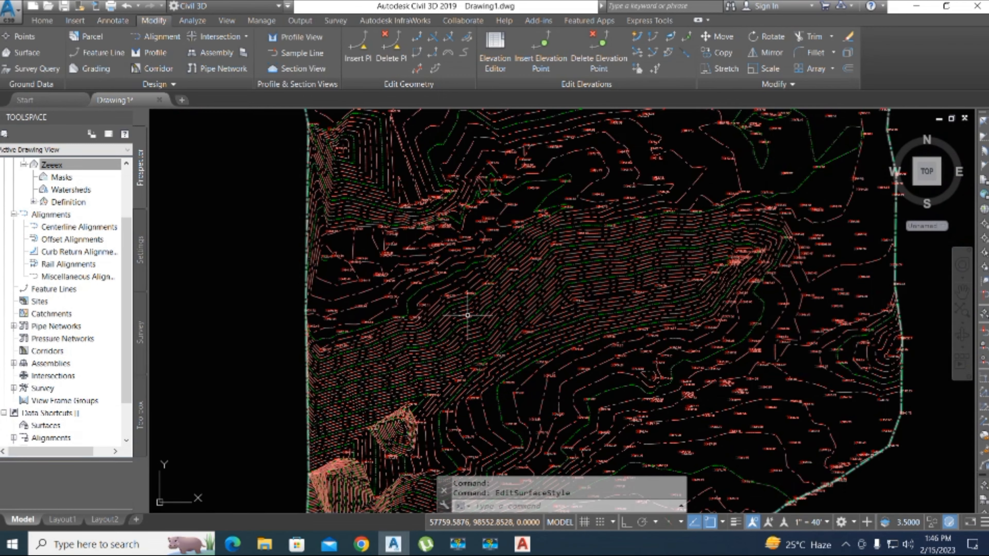
middle_click_drag(585, 312, 545, 337)
mouse_move(599, 318)
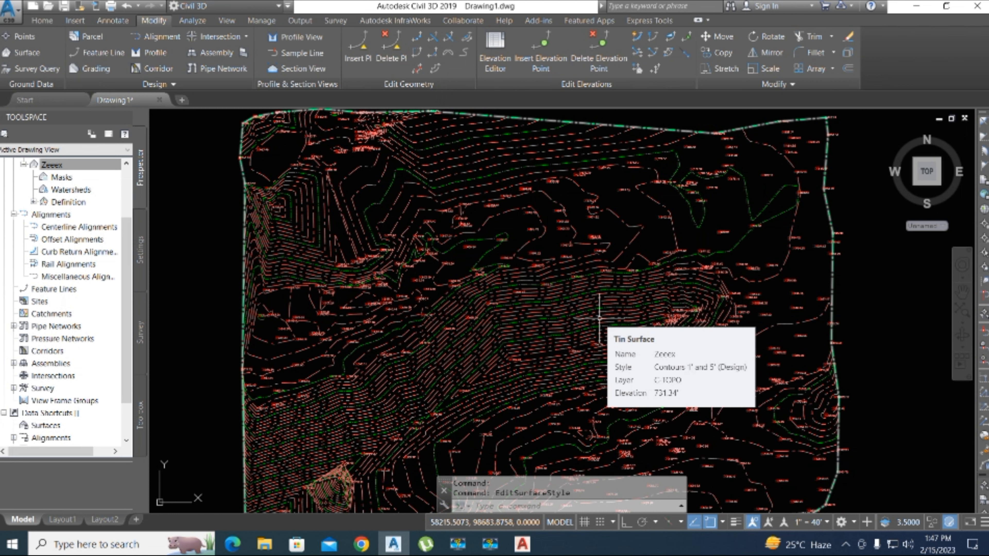
left_click(489, 544)
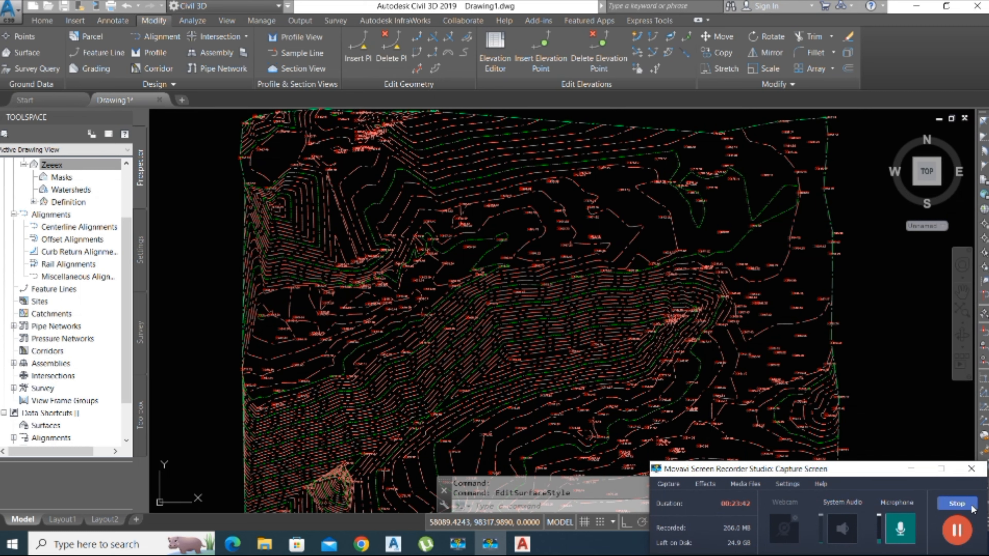